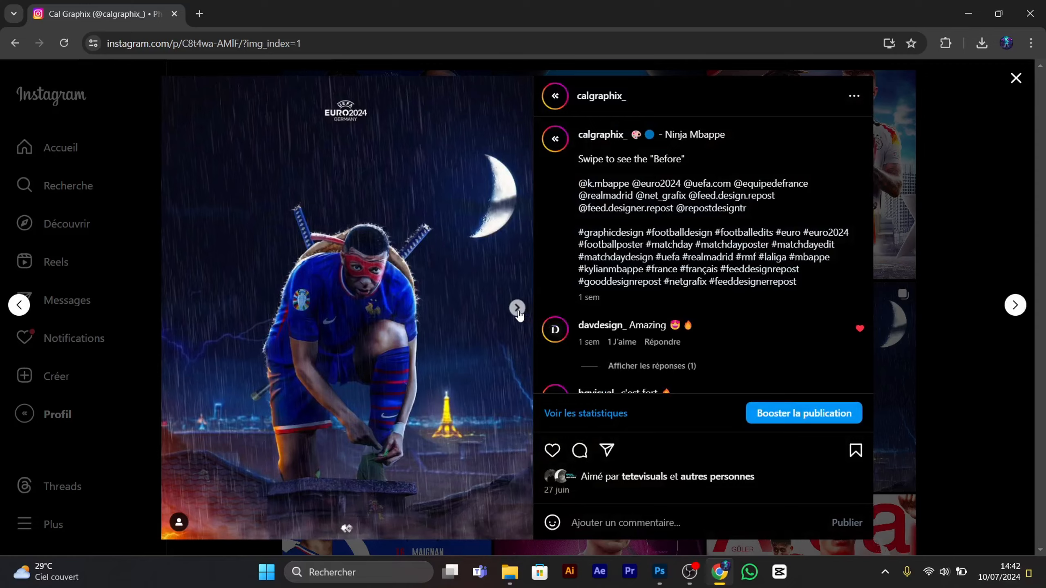
- View the next image of the Ninja Mbappe post
left_click(518, 309)
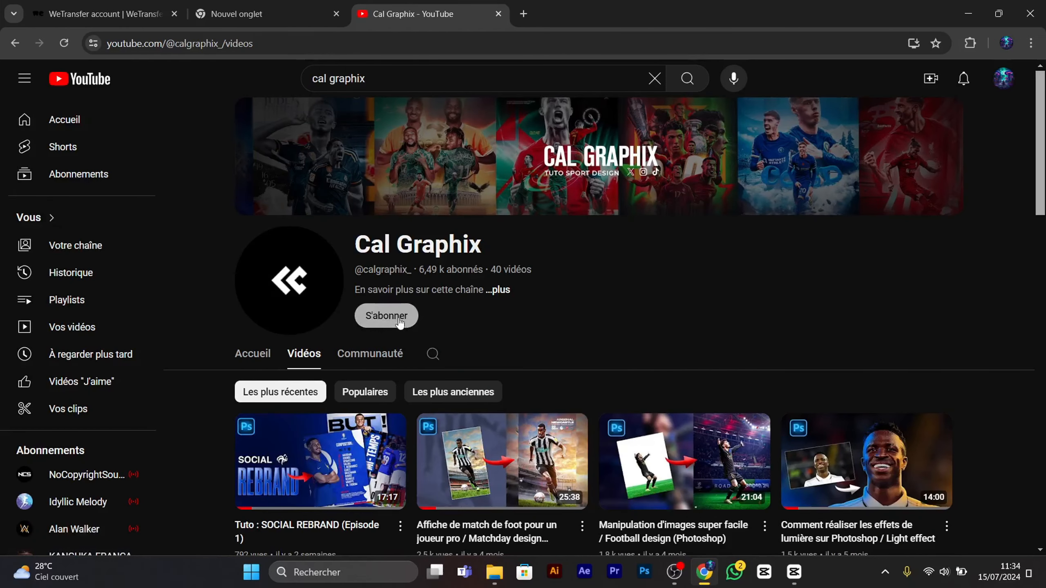
- Subscribe to the Cal Graphix YouTube channel and choose its notification setting
left_click(405, 315)
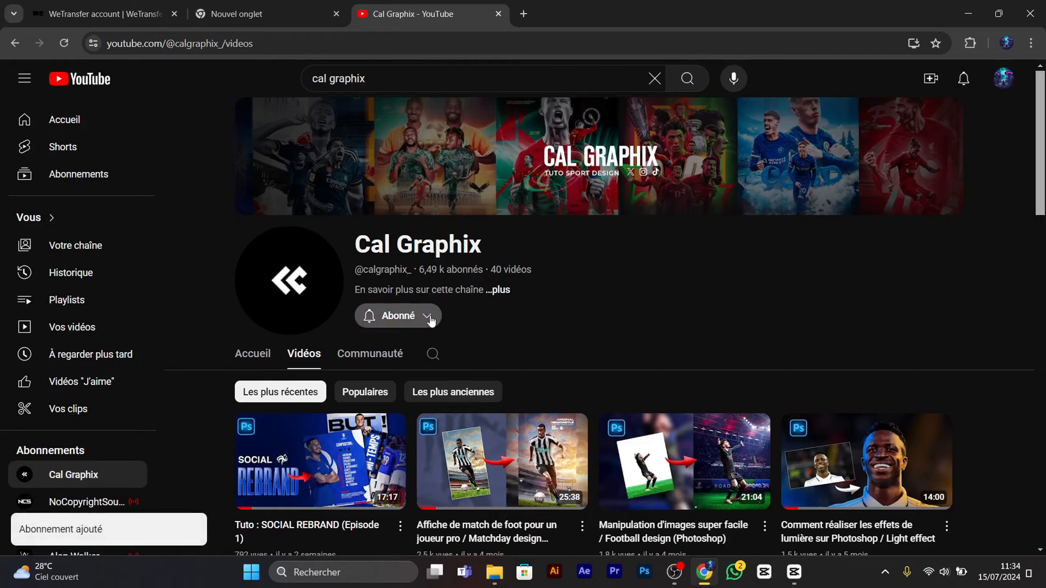
left_click(428, 317)
left_click(423, 336)
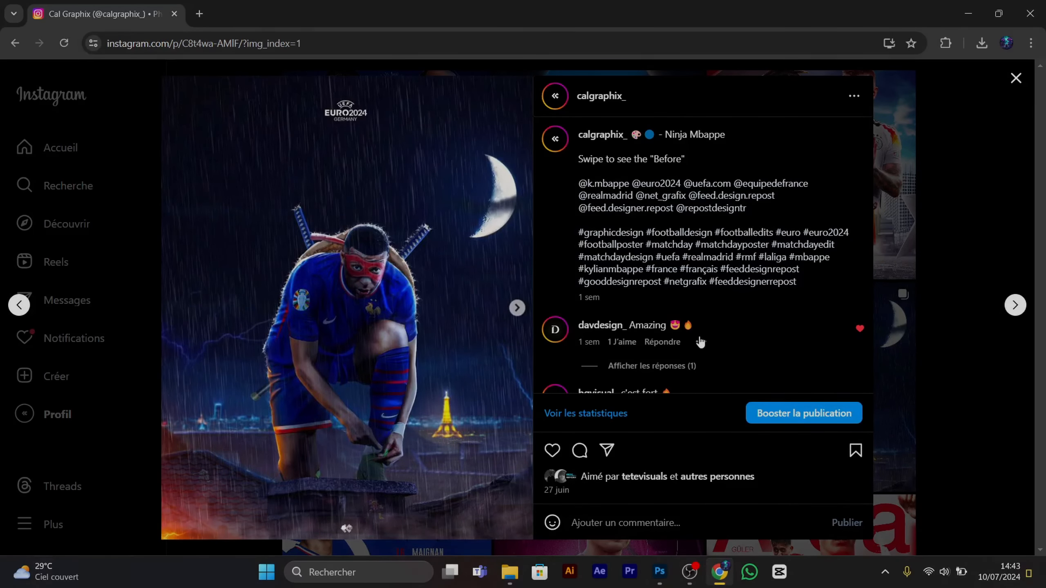
scroll(700, 342, "down", 1)
scroll(700, 342, "down", 2)
- Switch to Turtle Mbappe.psd in Photoshop and open the MBAPPE smart object and the player smart object nested inside it
mouse_move(660, 573)
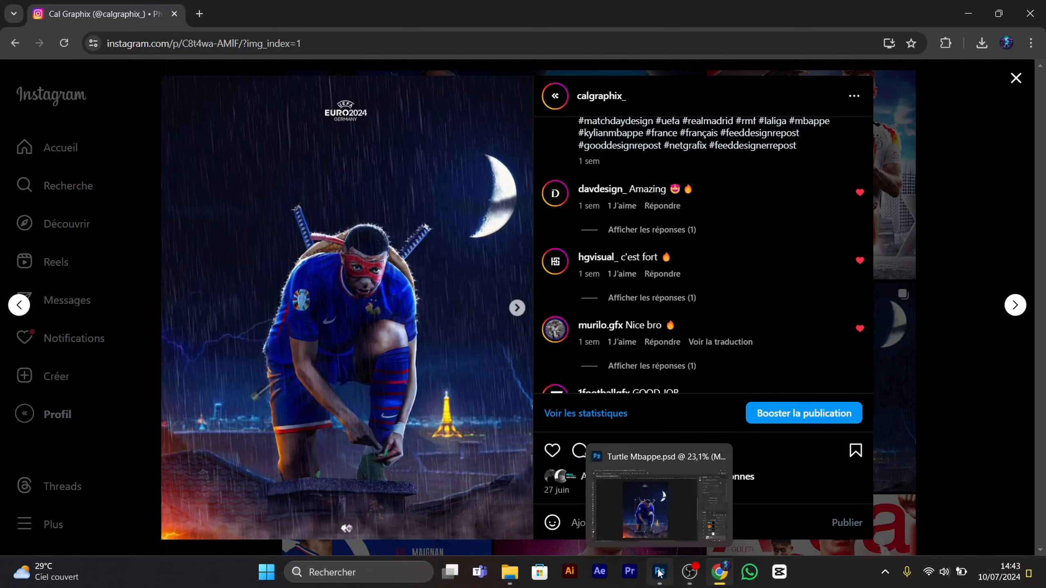
left_click(635, 515)
scroll(947, 457, "up", 1)
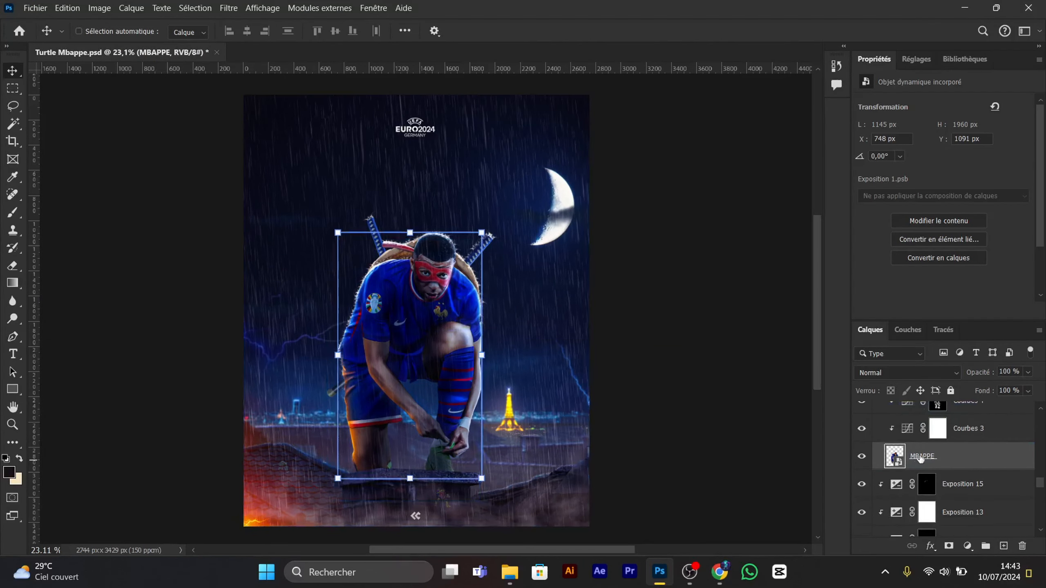
double_click(896, 458)
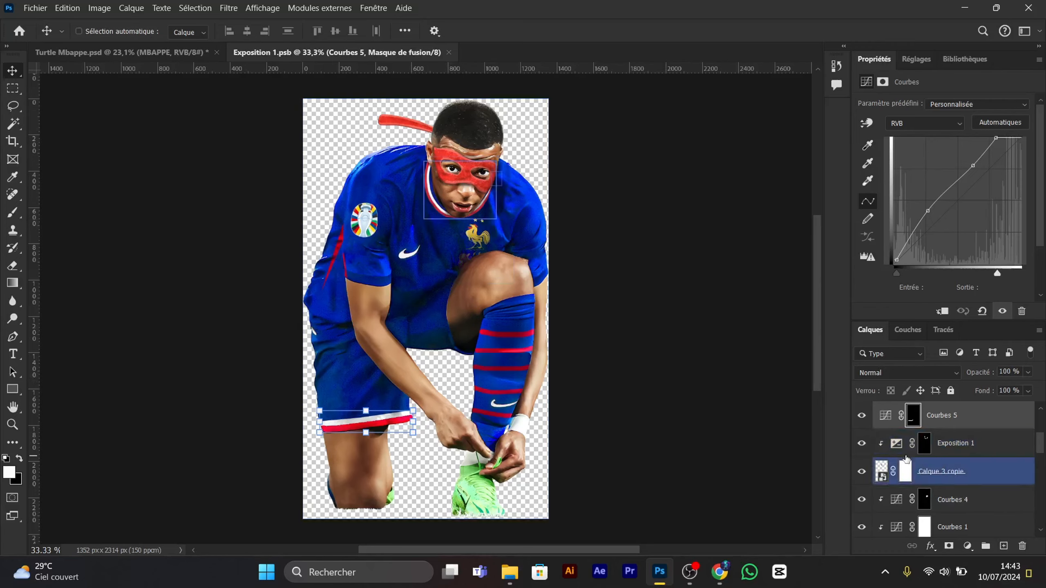
scroll(904, 460, "down", 8)
double_click(882, 474)
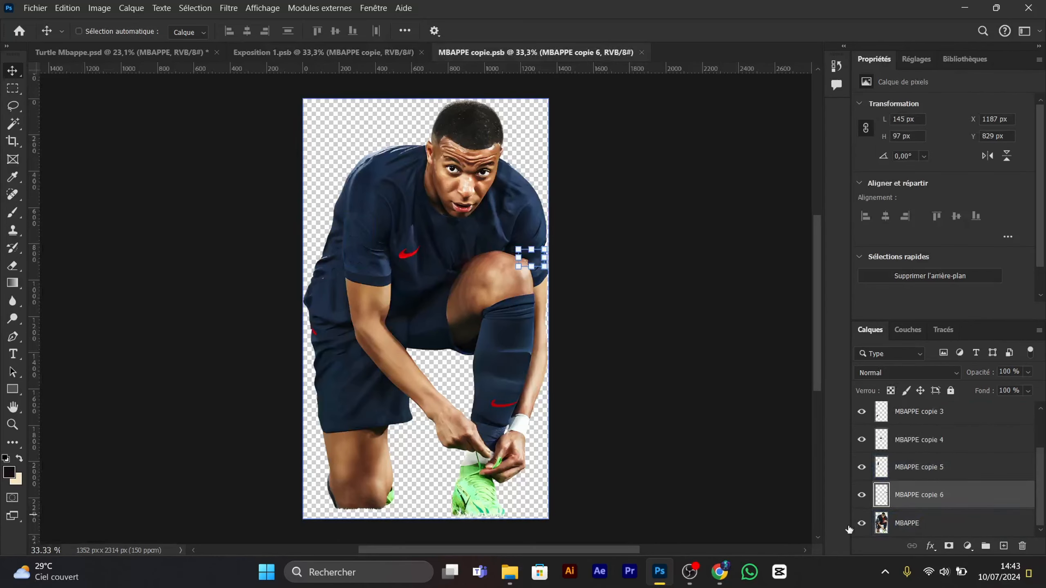
- Create a new blank 2744 x 3429 px document at 150 ppi
left_click(35, 8)
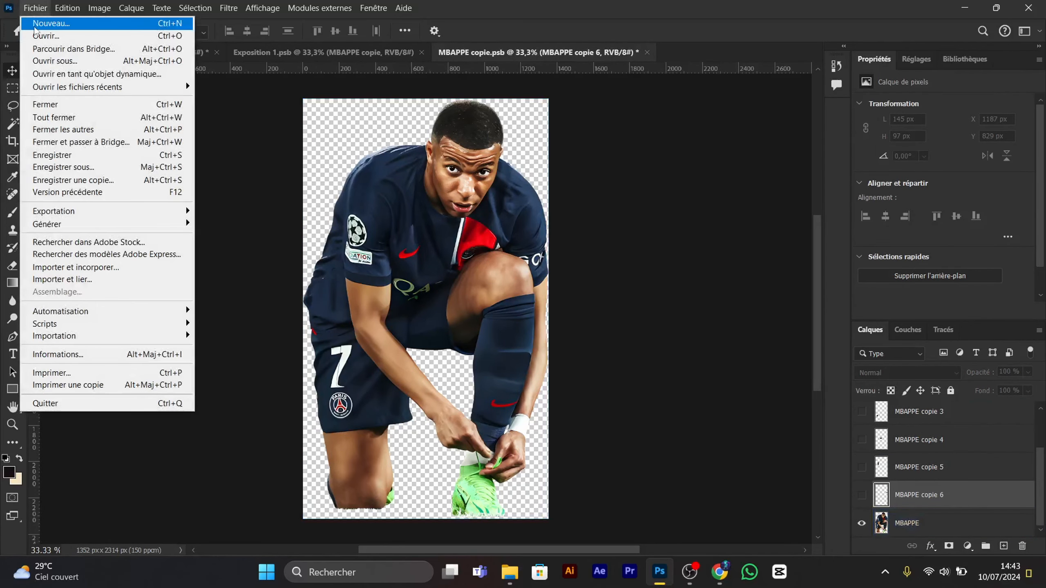
left_click(49, 23)
left_click(759, 474)
- Copy the MBAPPE player cutout from MBAPPE copie.psb into the new document and position it near the middle of the canvas
left_click(507, 53)
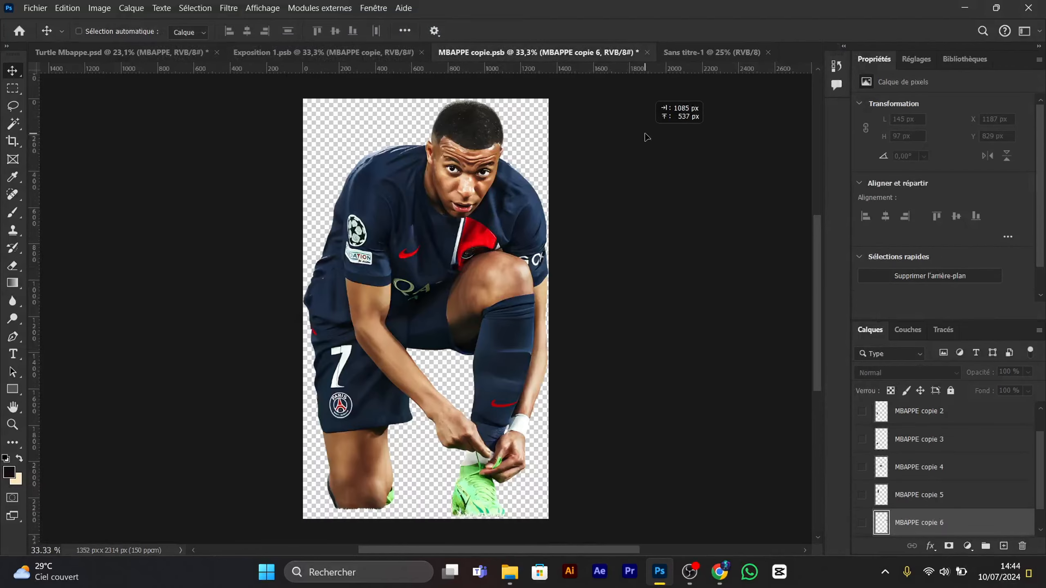
mouse_move(428, 288)
left_mouse_down()
mouse_move(634, 52)
mouse_move(453, 243)
mouse_move(436, 287)
left_mouse_up()
scroll(451, 258, "down", 1)
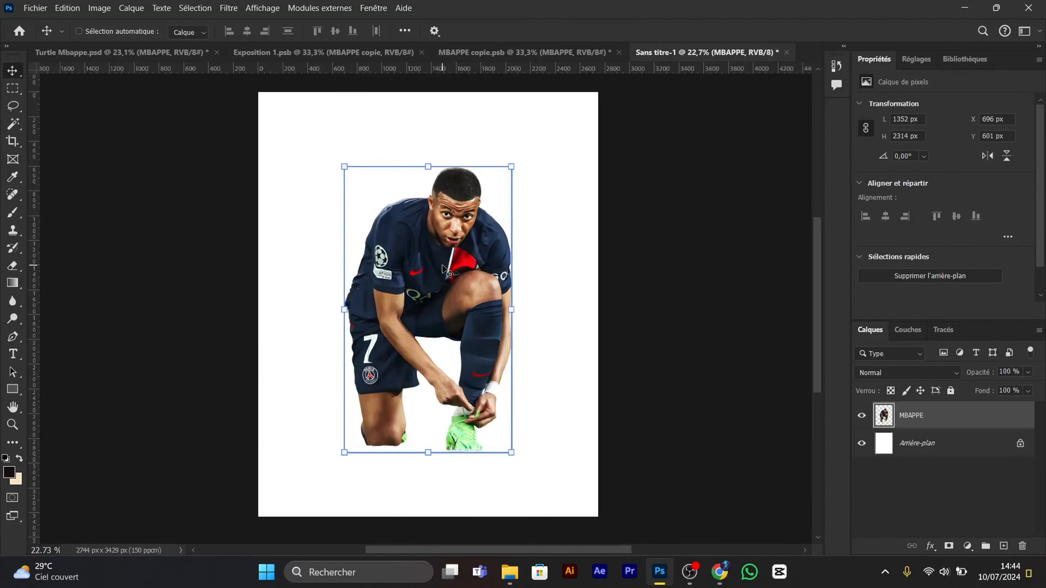
left_click_drag(452, 252, 453, 258)
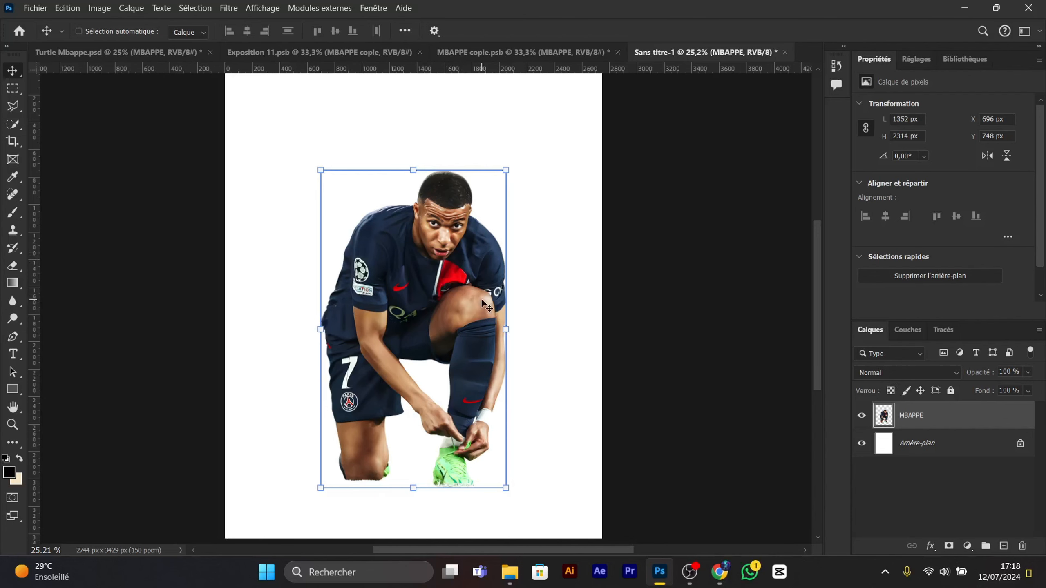
- Lasso the two competition badges on the shirt sleeve and remove them with a content-aware fill at 100% opacity
scroll(481, 298, "up", 2)
scroll(358, 243, "up", 6)
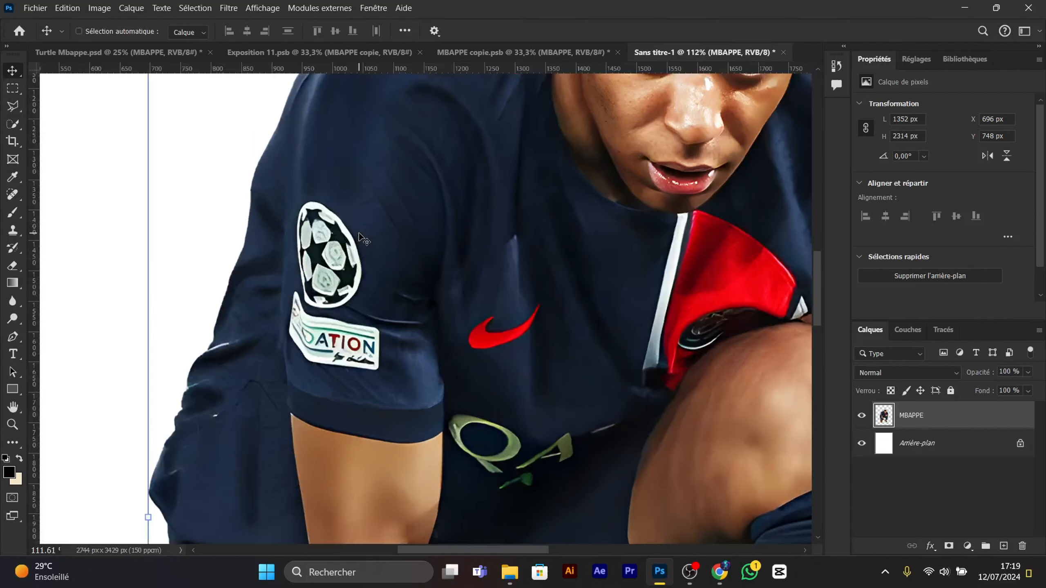
left_click(13, 109)
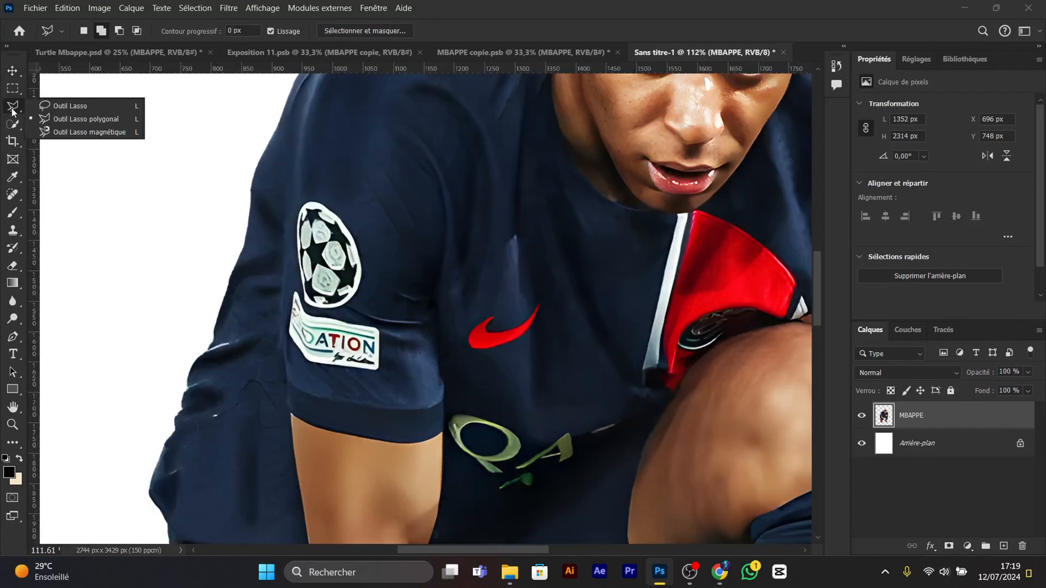
left_click(96, 105)
scroll(325, 273, "up", 1)
scroll(321, 206, "up", 3)
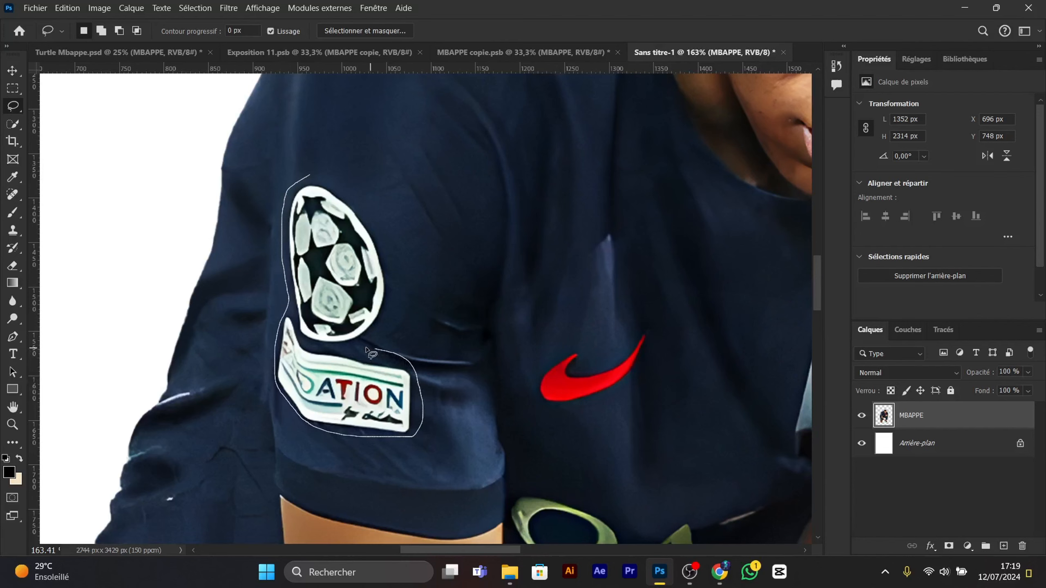
left_click_drag(342, 179, 336, 177)
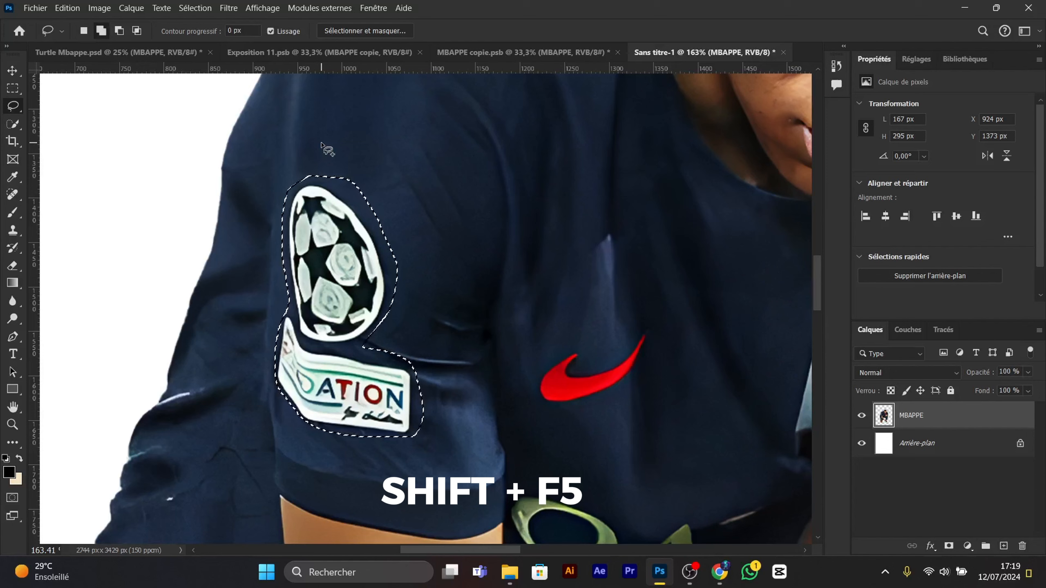
key("shift+F5")
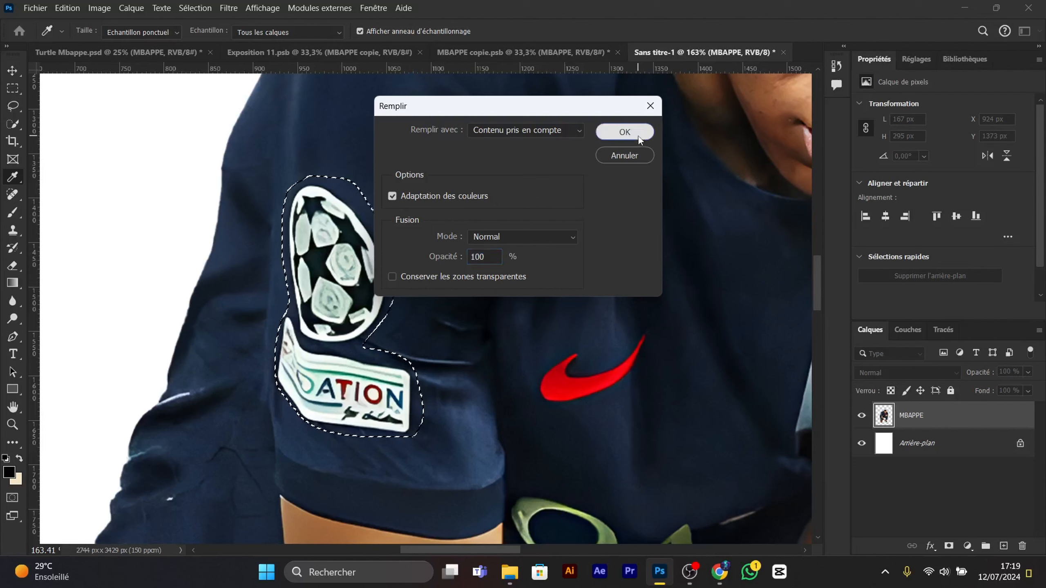
left_click(624, 132)
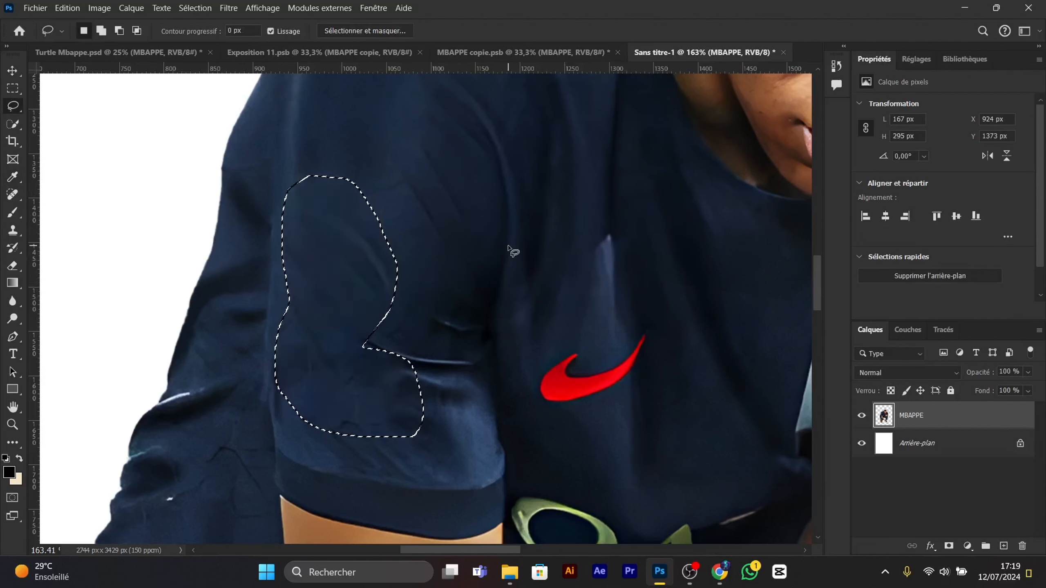
key("ctrl+d")
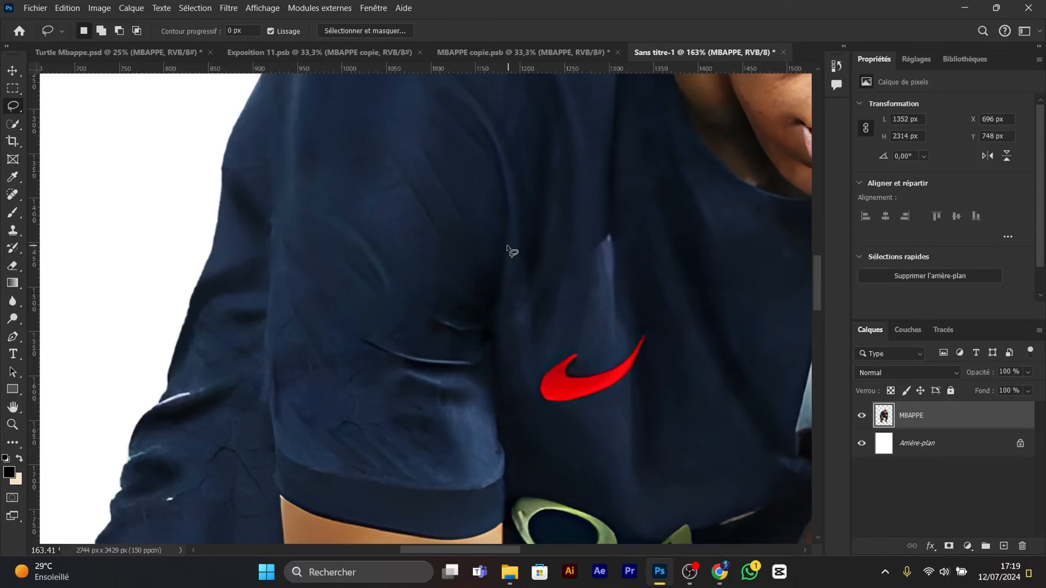
- Lasso the round Paris crest on the shorts and remove it with a content-aware fill
scroll(507, 250, "down", 6)
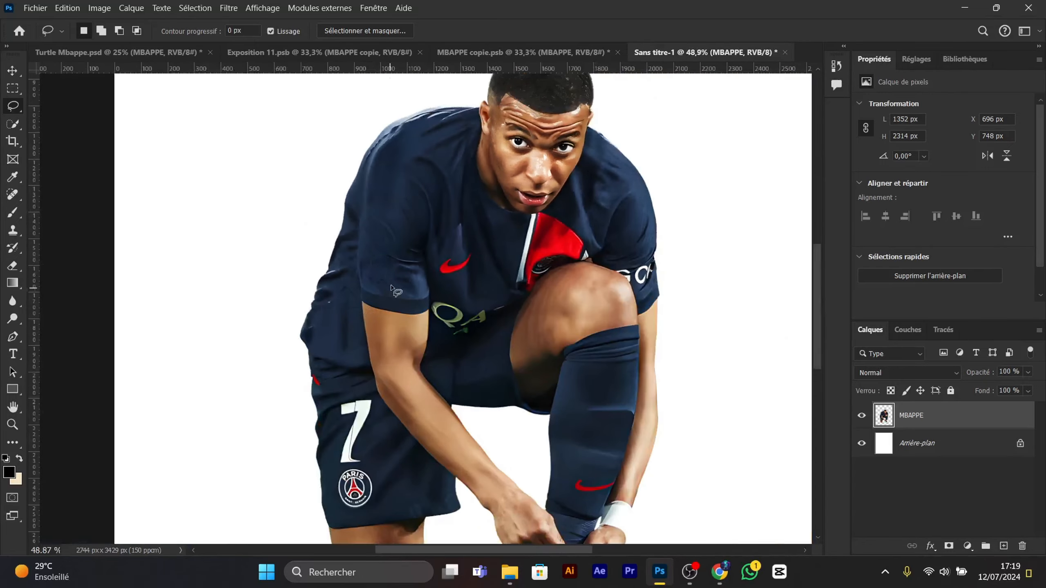
scroll(394, 290, "up", 2)
scroll(412, 322, "up", 4)
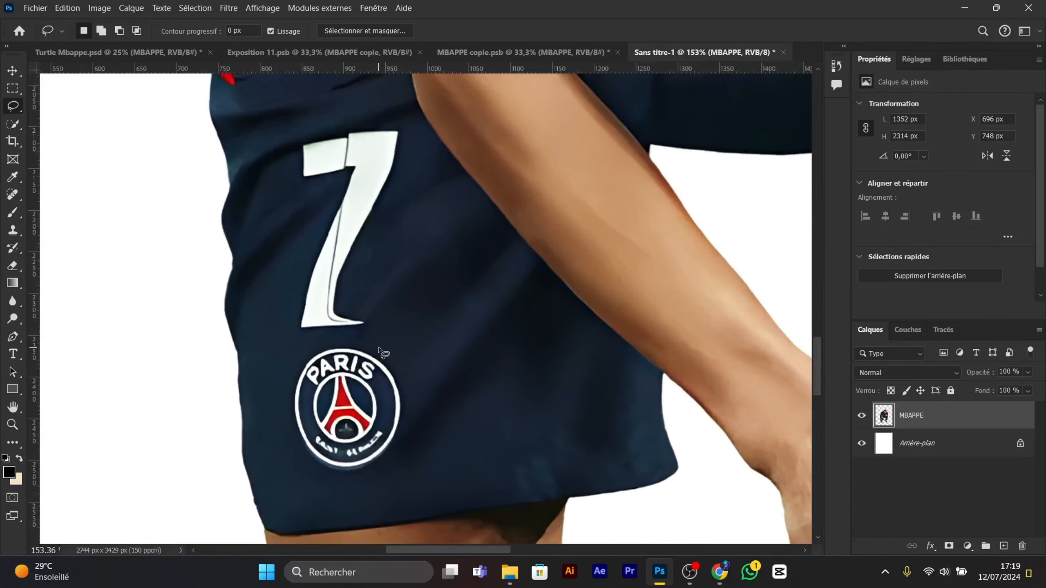
left_click_drag(332, 489, 412, 388)
key("shift+F5")
key("Return")
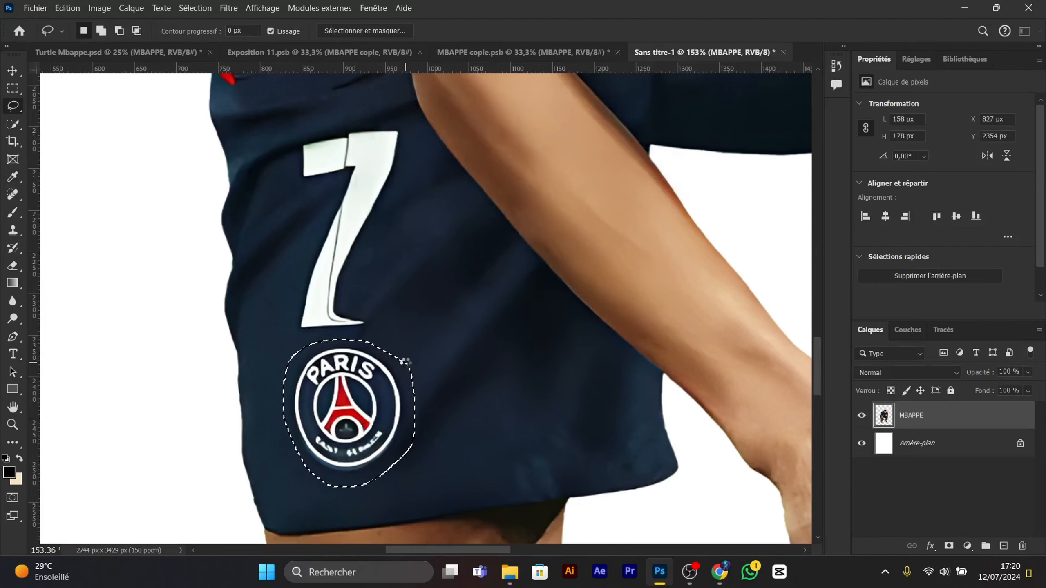
key("ctrl+d")
- Lasso the number 7 on the shorts and remove it with a content-aware fill
left_click_drag(370, 125, 307, 135)
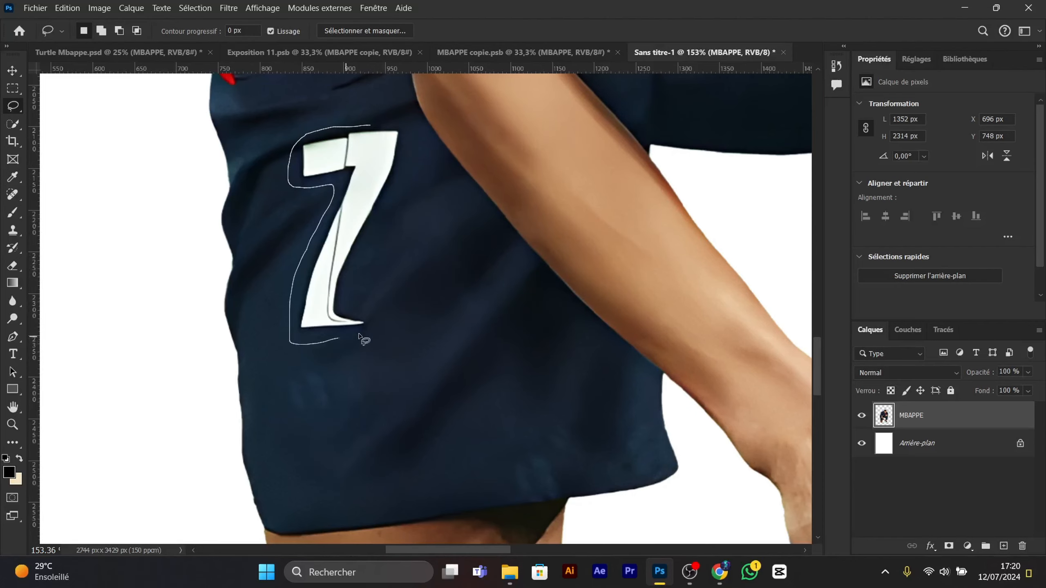
left_click_drag(364, 340, 402, 125)
key("shift+F5")
key("Return")
key("ctrl+d")
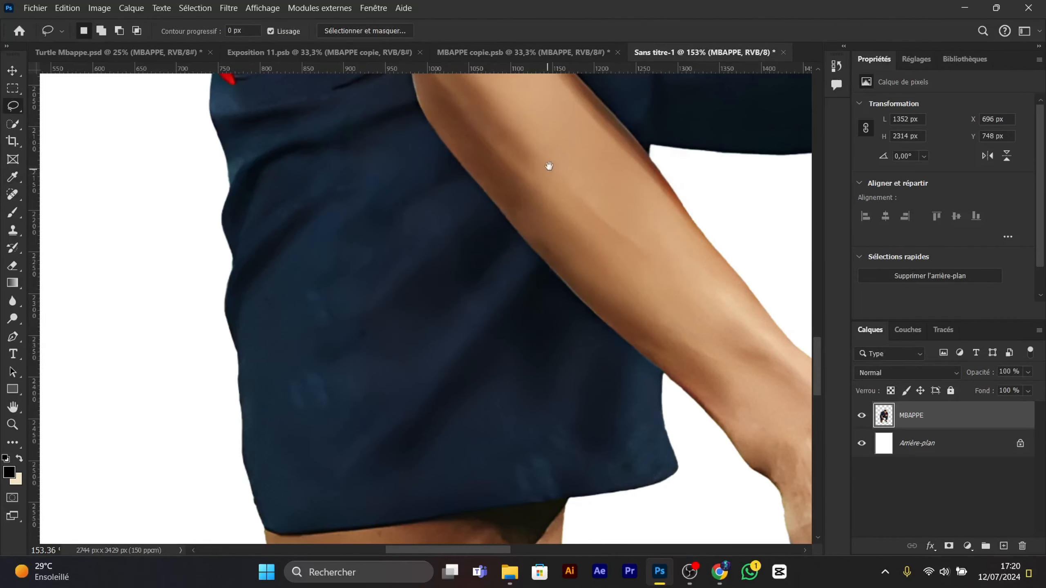
- Lasso the sponsor lettering across the front of the shirt and remove it with a content-aware fill
scroll(415, 248, "down", 5)
left_click_drag(549, 166, 441, 340)
scroll(441, 340, "up", 4)
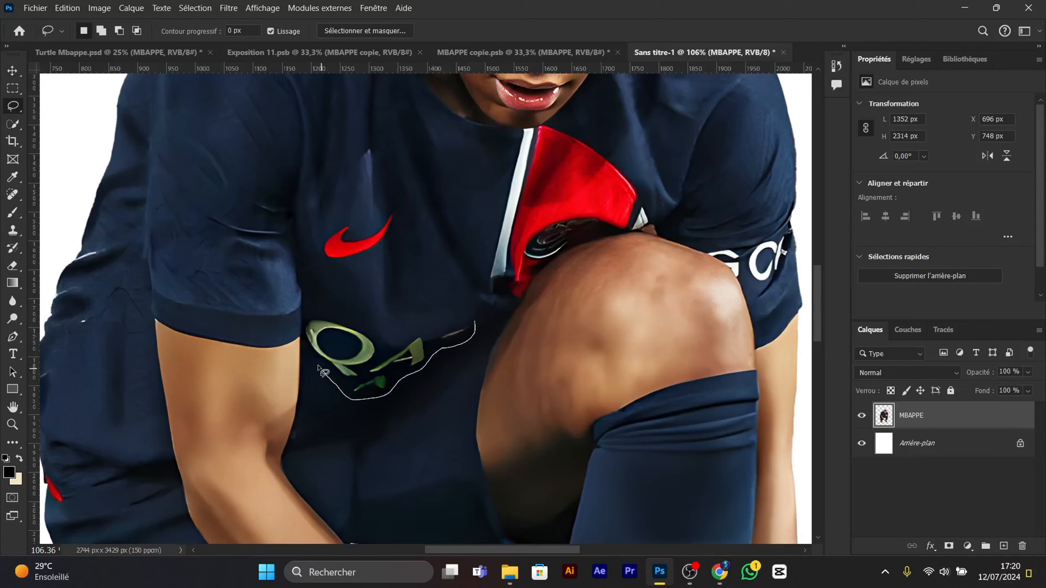
left_click_drag(309, 318, 312, 318)
key("shift+F5")
key("Return")
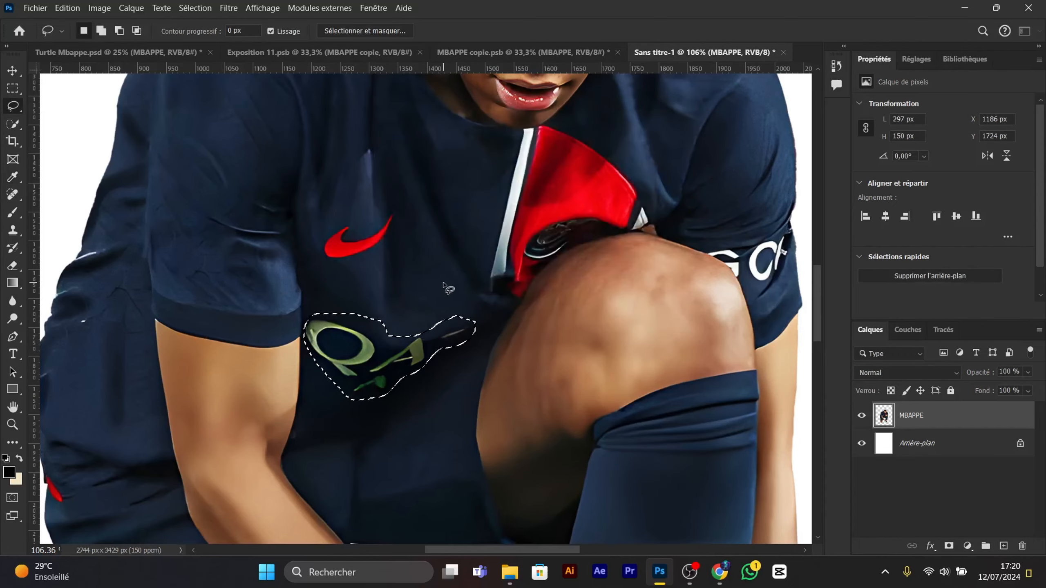
key("ctrl+d")
- Lasso a small mark near the outer edge of the kit and remove it with a content-aware fill
scroll(420, 306, "down", 1)
scroll(115, 319, "up", 5)
mouse_move(128, 312)
left_mouse_down()
mouse_move(140, 328)
mouse_move(124, 309)
left_mouse_up()
key("shift+F5")
key("Return")
key("ctrl+d")
- Lasso the outer letters on the sleeve behind the raised knee and remove them with a content-aware fill
scroll(150, 306, "down", 5)
scroll(644, 268, "up", 5)
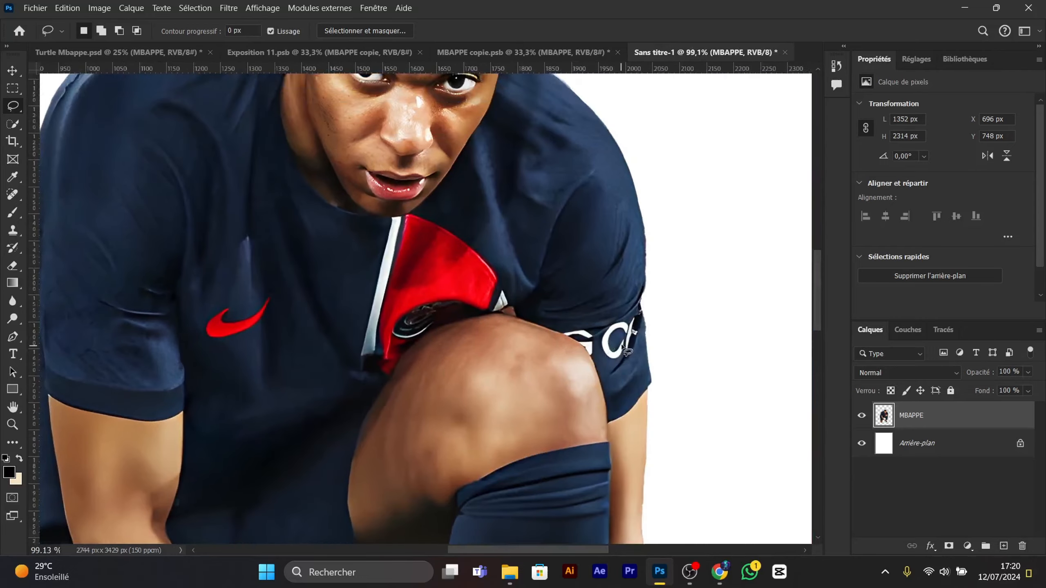
left_click_drag(576, 287, 638, 268)
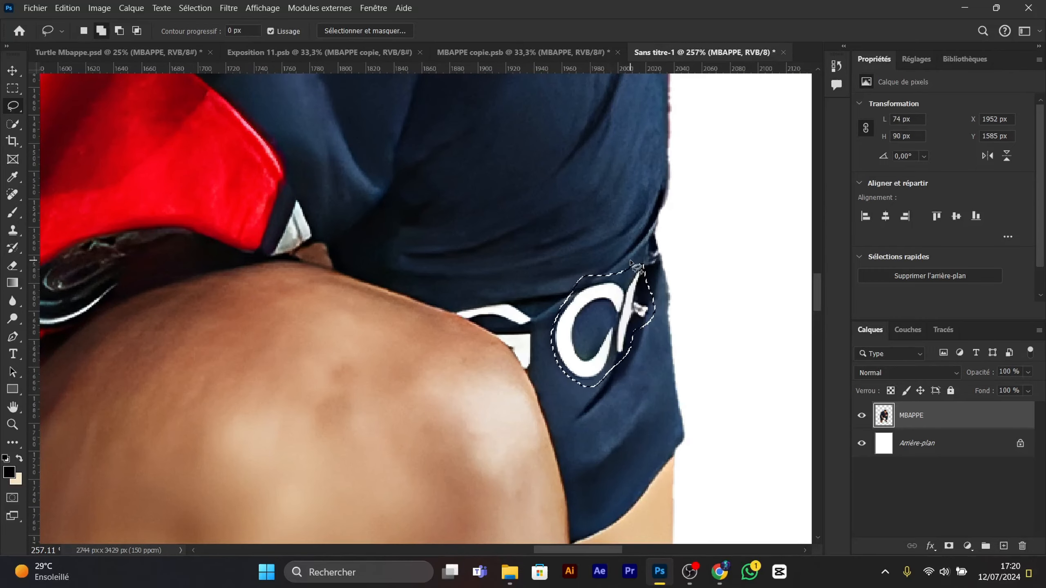
key("shift+F5")
key("Return")
key("ctrl+d")
- Lasso the remaining white letter G along the knee's edge and remove it with a content-aware fill
scroll(536, 374, "up", 1)
left_click_drag(531, 291, 534, 376)
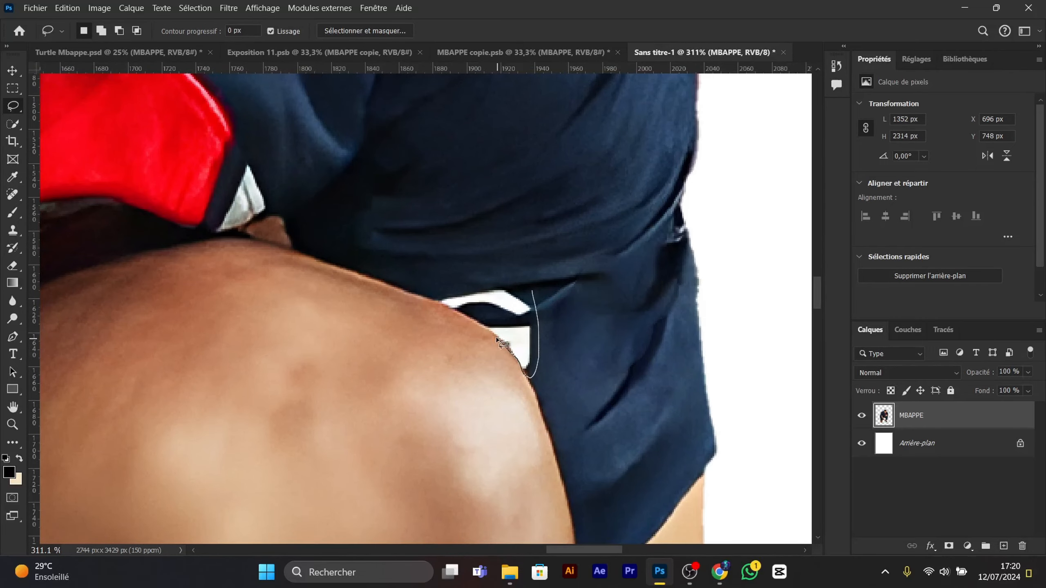
left_click_drag(460, 286, 515, 276)
key("shift+F5")
key("Return")
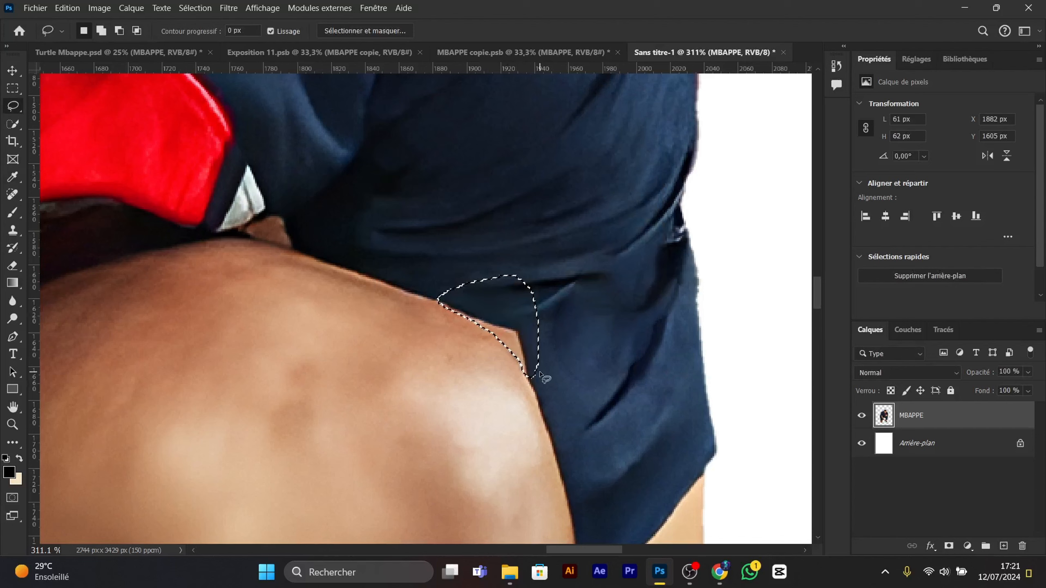
key("ctrl+d")
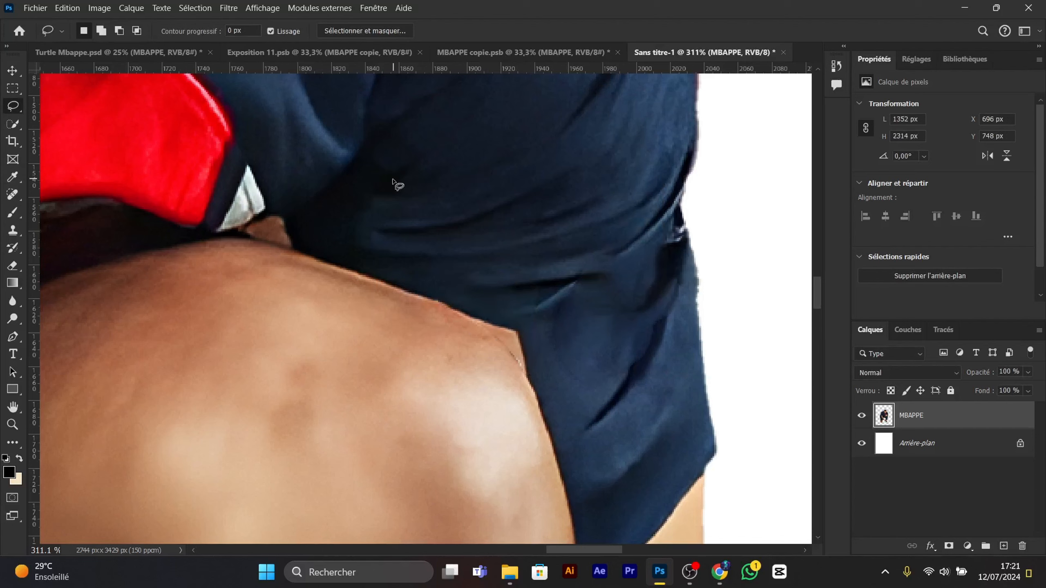
- Cover the stray skin corner beside the knee with sleeve fabric using the Clone Stamp and a soft 15 px brush
left_click(13, 231)
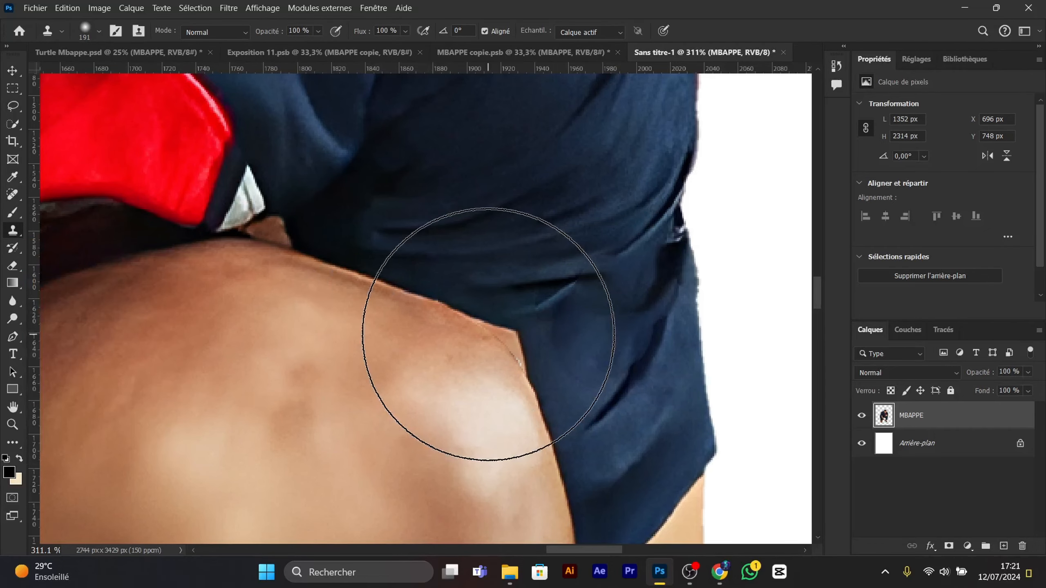
left_click_drag(505, 340, 406, 344)
scroll(504, 353, "up", 5)
left_click_drag(537, 334, 485, 334)
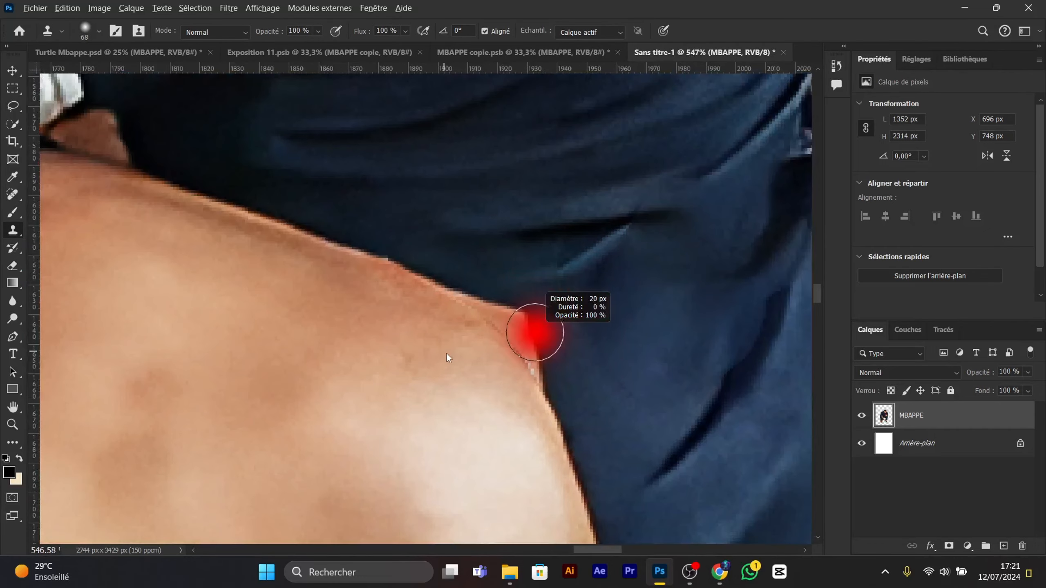
scroll(542, 339, "up", 2)
mouse_move(549, 346)
left_mouse_down()
mouse_move(520, 314)
mouse_move(556, 369)
mouse_move(472, 281)
left_mouse_up()
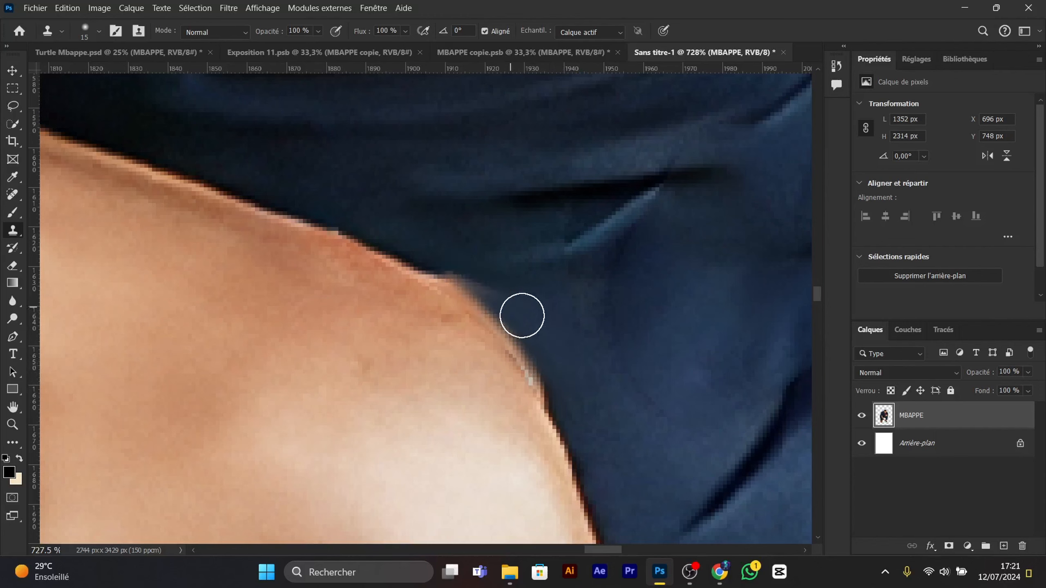
- Refine the knee's curved outline against the sleeve with a 7 px Clone Stamp brush
left_click_drag(532, 322, 527, 323)
left_click_drag(561, 393, 557, 394)
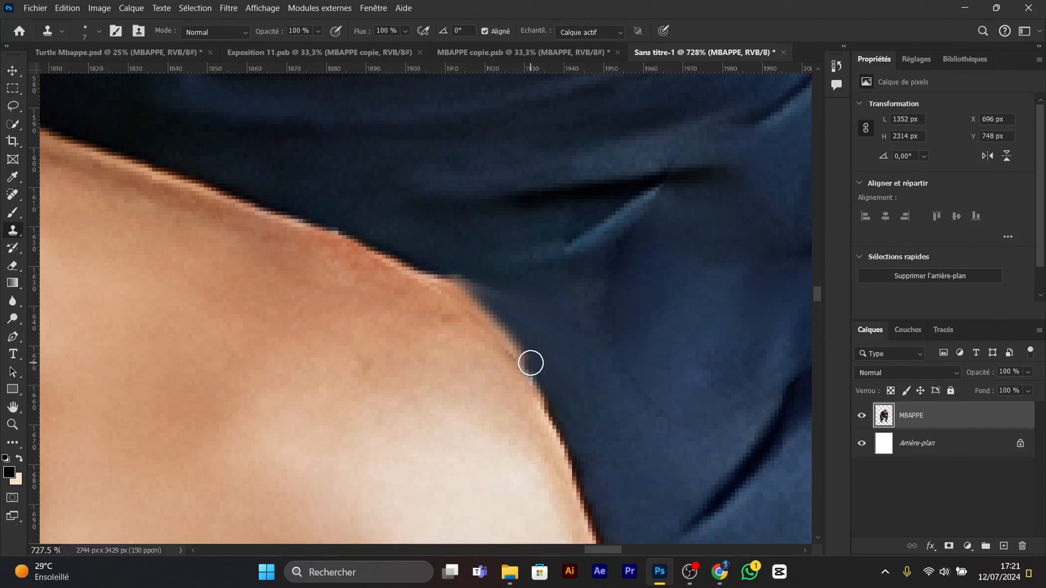
left_click_drag(531, 362, 457, 289)
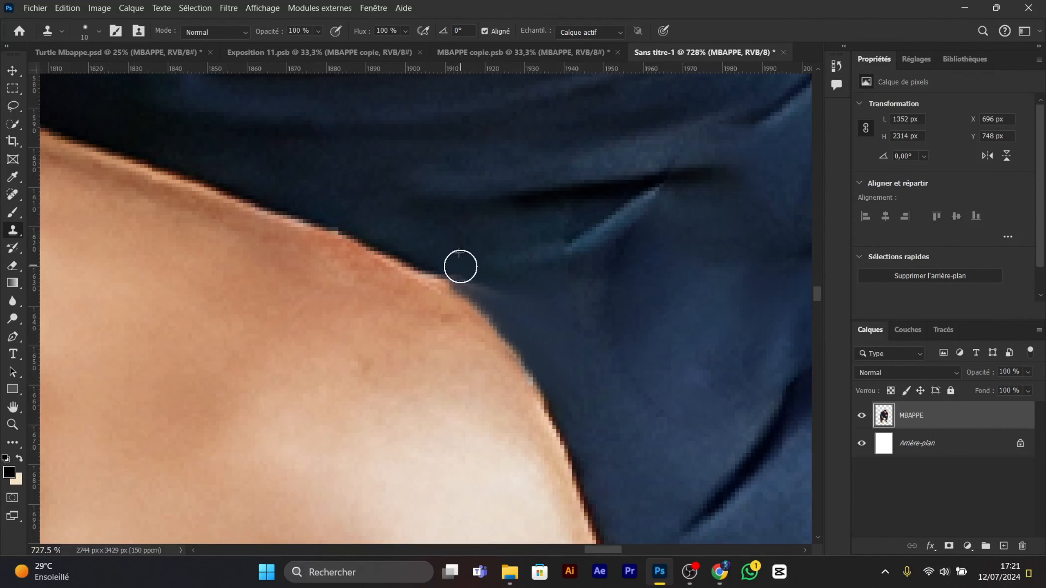
- Lasso the red and white chest panel with the club crest above the knee and remove it with a content-aware fill
scroll(511, 292, "down", 10)
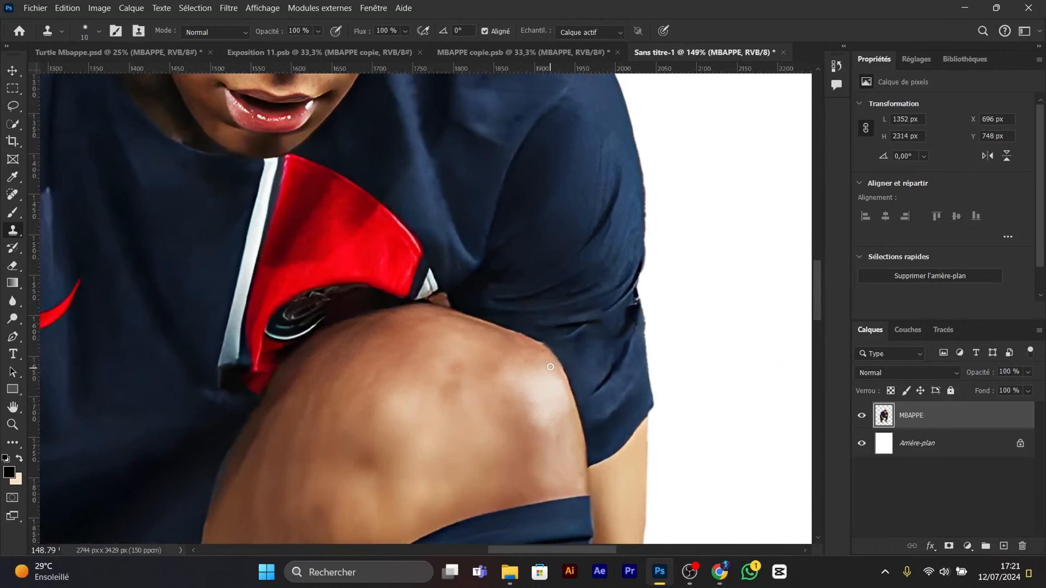
scroll(550, 366, "down", 6)
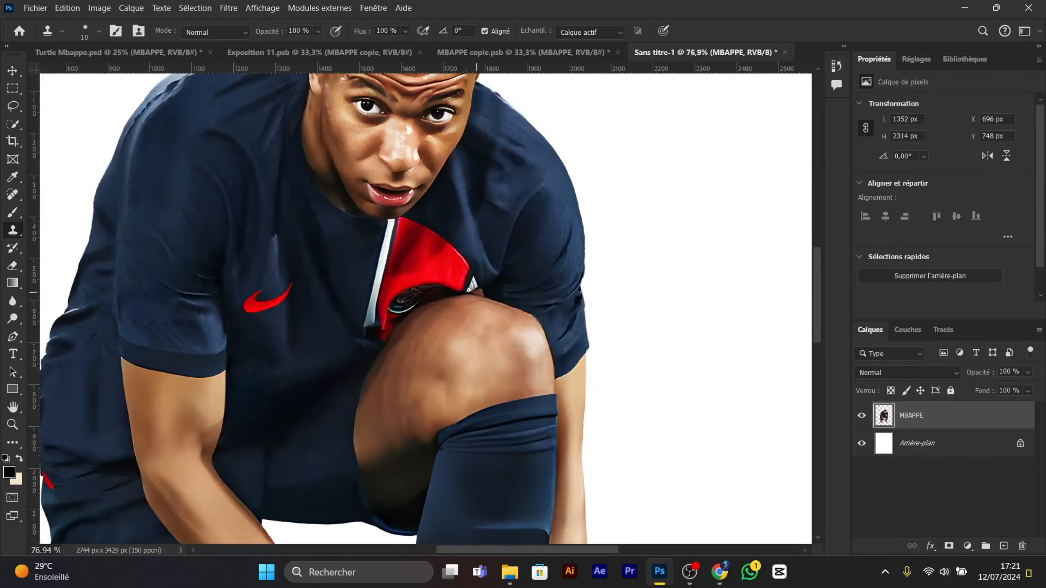
scroll(469, 290, "up", 5)
left_click(13, 106)
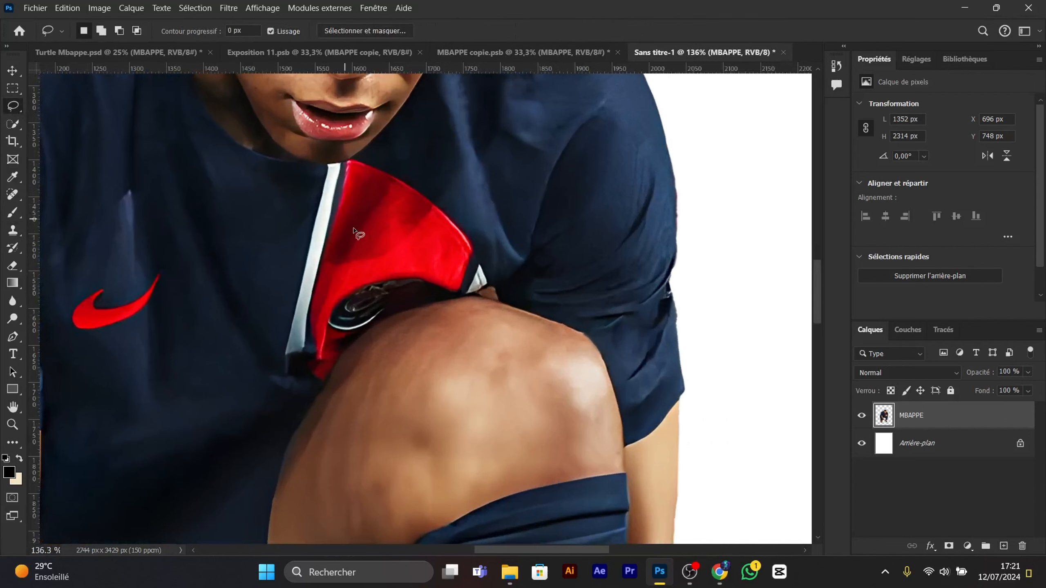
scroll(389, 229, "up", 4)
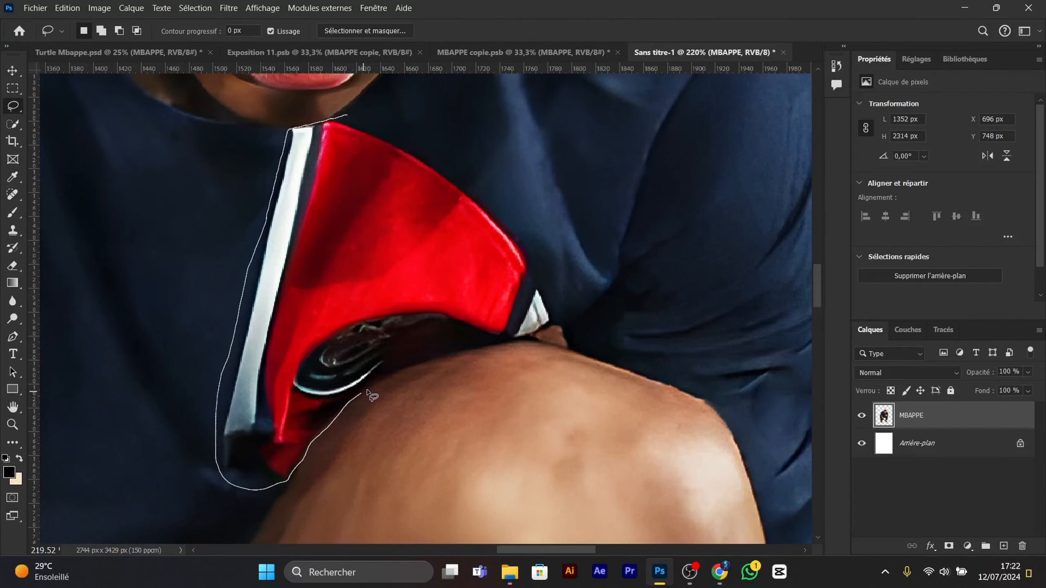
mouse_move(562, 350)
left_mouse_down()
mouse_move(433, 145)
mouse_move(349, 115)
left_mouse_up()
scroll(372, 281, "down", 2)
key("shift+F5")
key("Return")
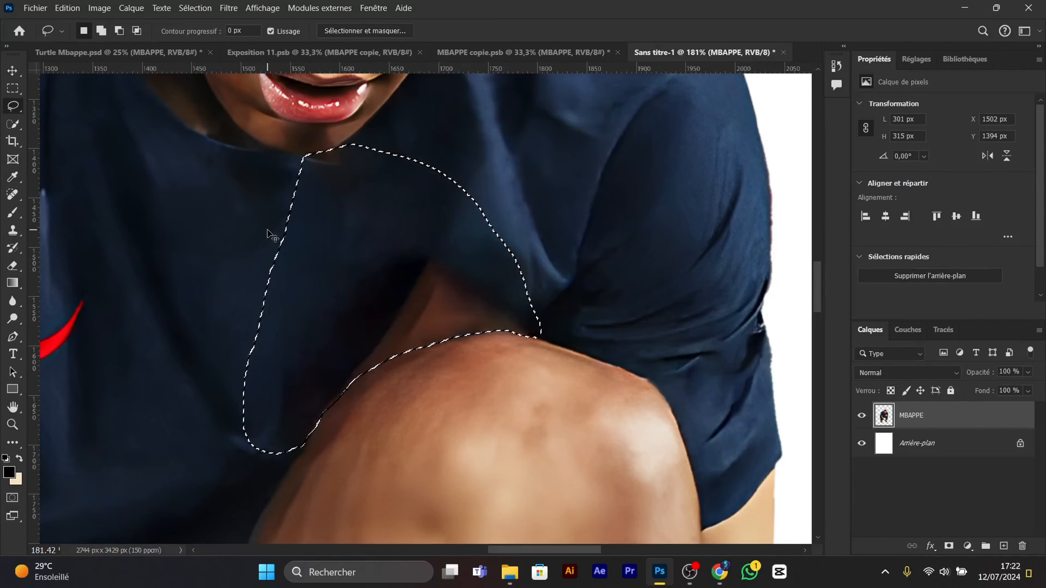
key("ctrl+d")
- Clean up the neckline and cover the stray skin patch above the knee with shirt fabric using a soft Clone Stamp brush
left_click(13, 231)
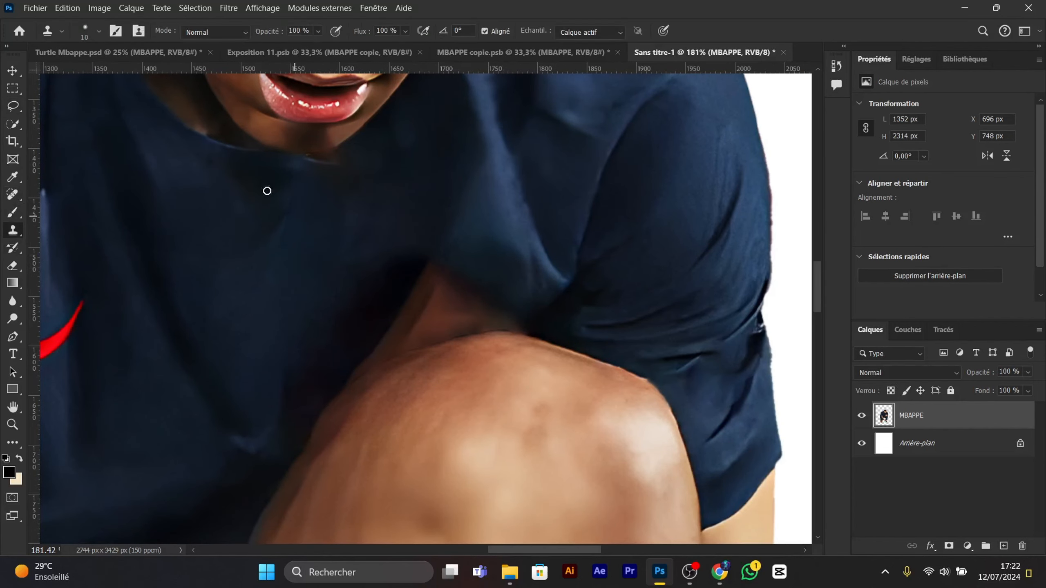
scroll(266, 189, "up", 3)
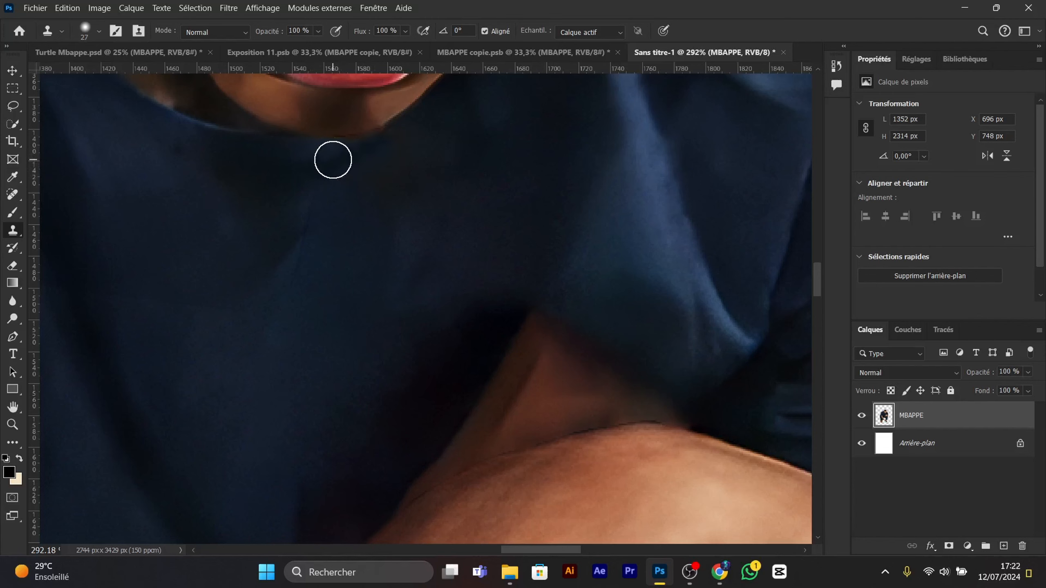
scroll(353, 286, "down", 3)
scroll(353, 286, "up", 2)
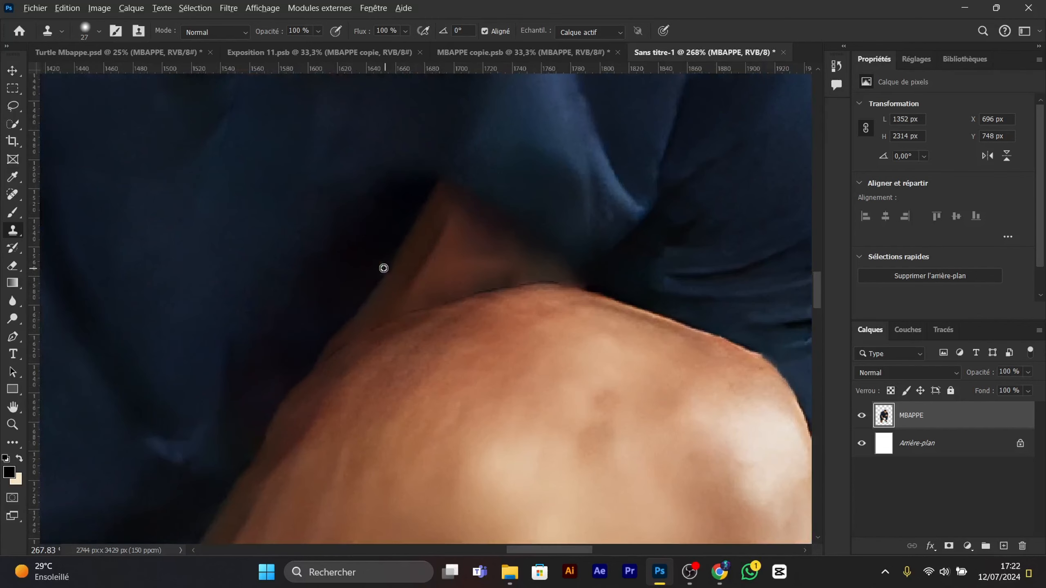
left_click(301, 336, "alt")
left_click_drag(330, 344, 404, 291)
left_click_drag(530, 181, 548, 189)
left_click(545, 194, "alt")
mouse_move(548, 225)
left_mouse_down()
mouse_move(562, 255)
mouse_move(516, 237)
mouse_move(479, 196)
mouse_move(482, 220)
mouse_move(425, 252)
mouse_move(428, 270)
mouse_move(491, 251)
mouse_move(460, 270)
mouse_move(540, 263)
mouse_move(514, 263)
left_mouse_up()
scroll(467, 276, "down", 10)
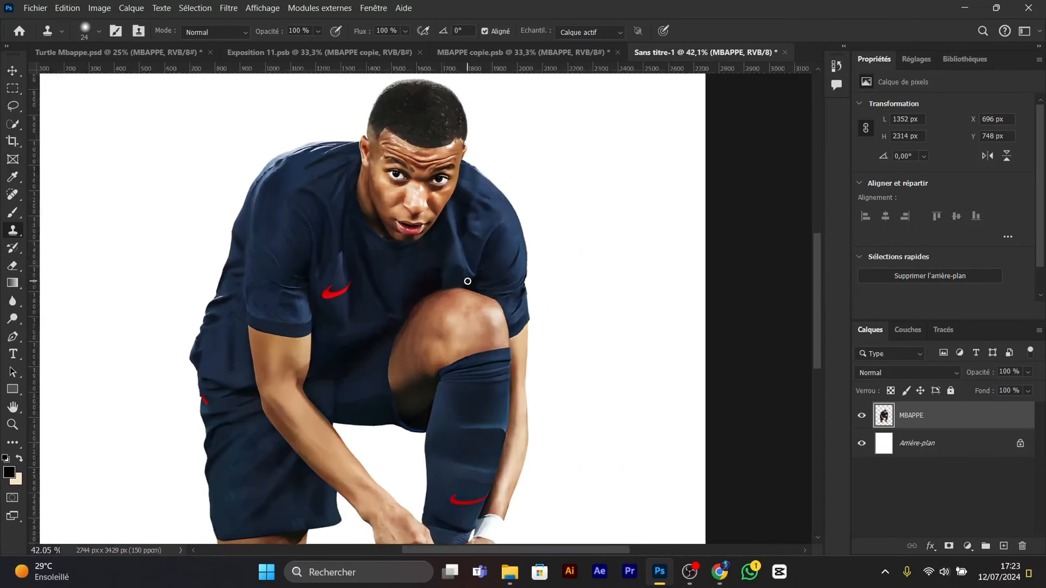
scroll(374, 285, "up", 6)
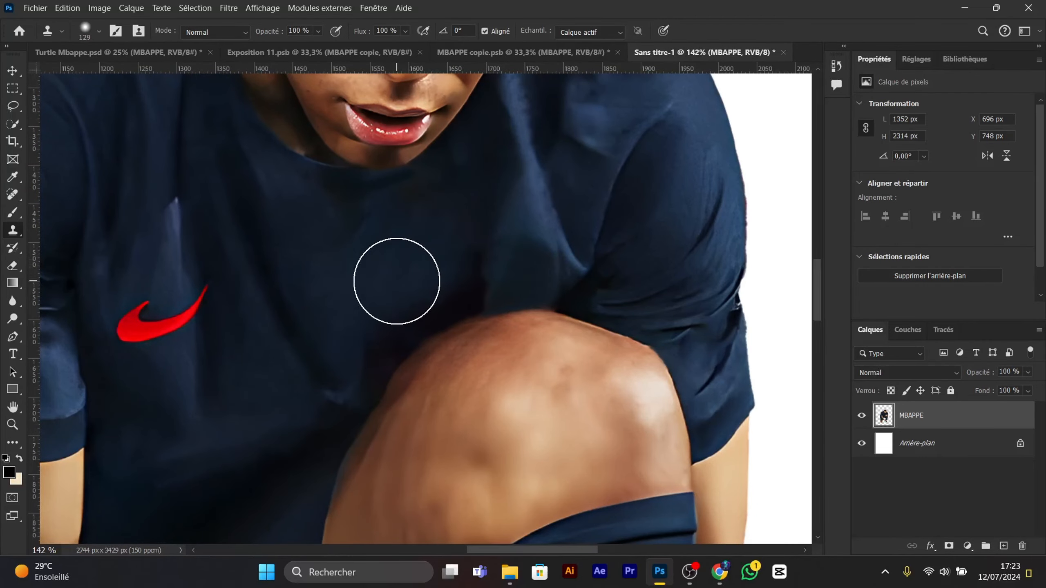
scroll(488, 397, "down", 5)
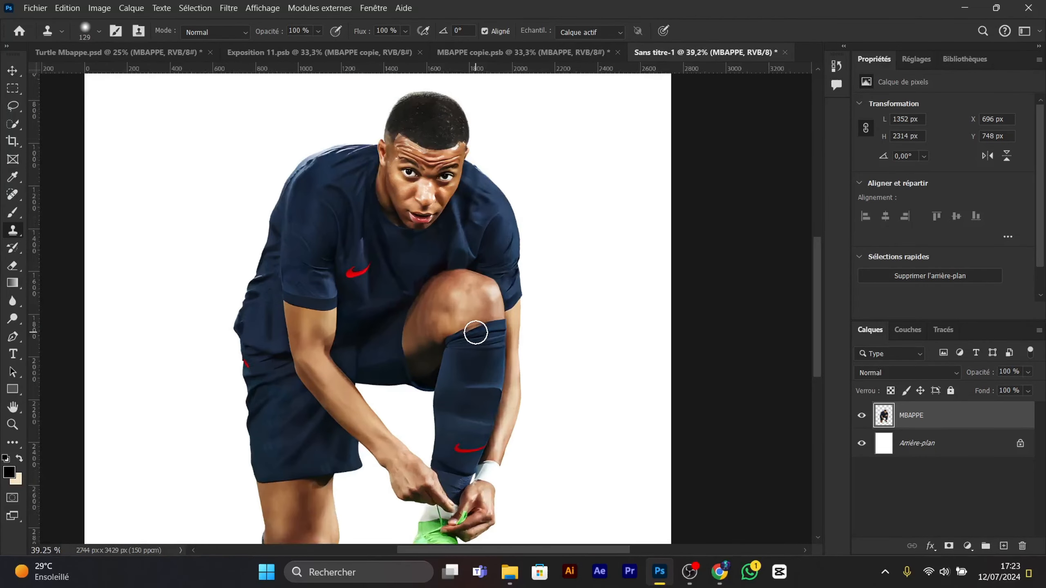
- Lasso the small red logo fragment on the outer edge of the shorts and remove it with a content-aware fill
left_click(17, 70)
scroll(386, 346, "up", 4)
left_click(13, 106)
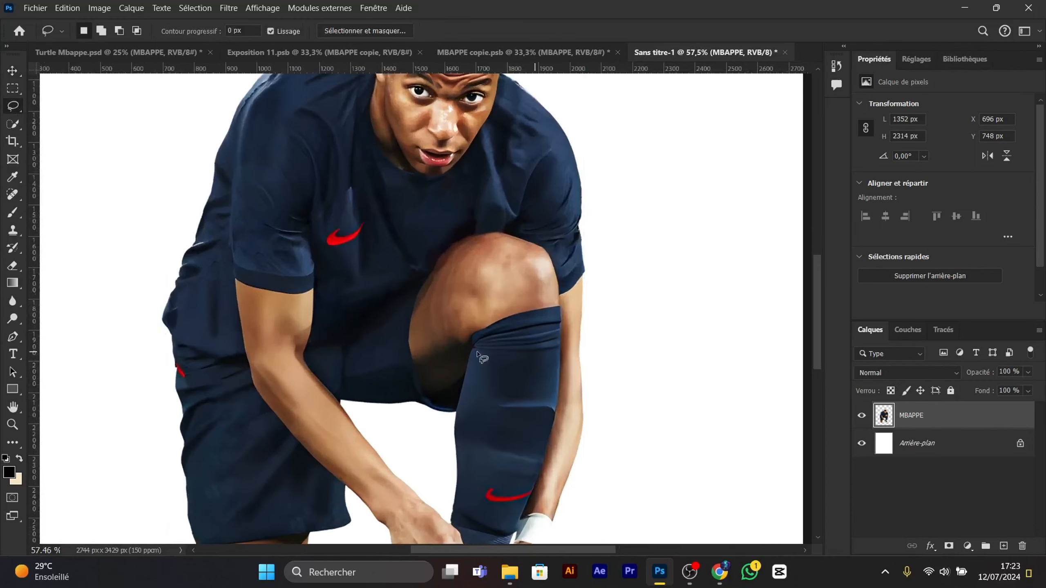
scroll(181, 371, "up", 8)
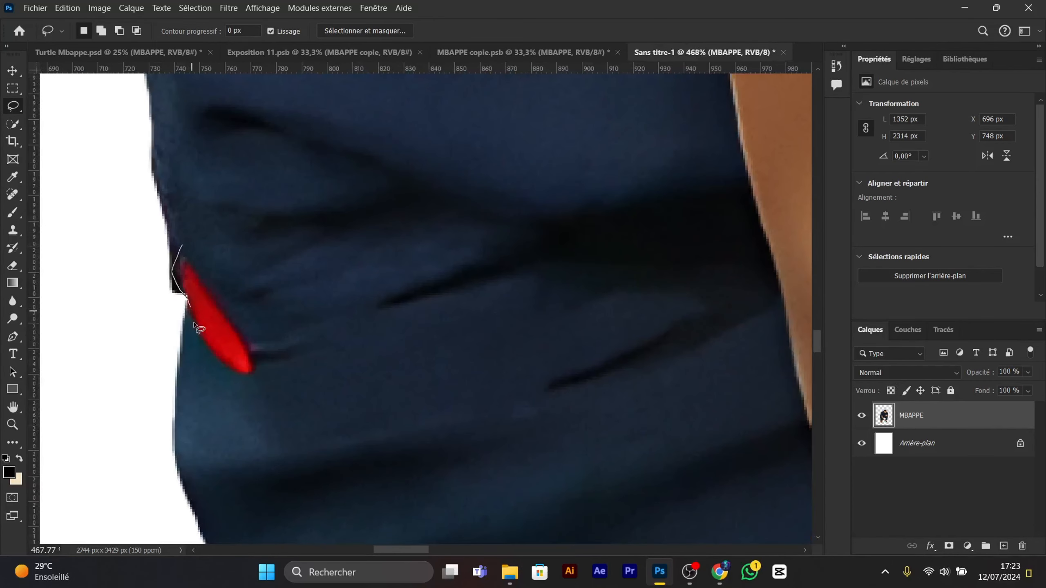
left_click_drag(260, 366, 187, 247)
key("shift+BackSpace")
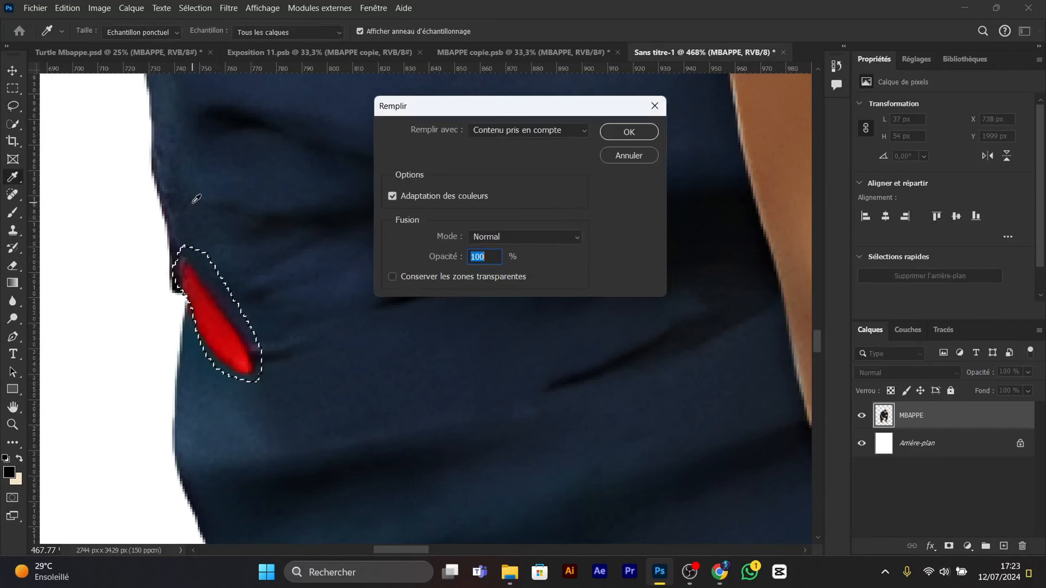
key("Return")
key("ctrl+d")
scroll(198, 210, "down", 15)
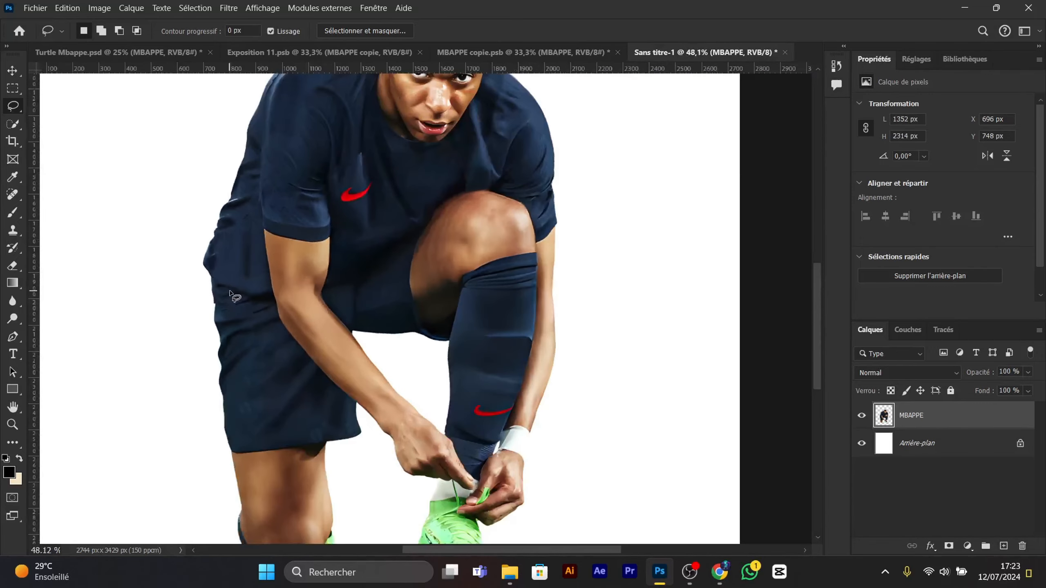
- Place the maillot-equipe-de-france-euro-2024-domicile (1) jersey image as a new layer above the player
scroll(267, 226, "up", 2)
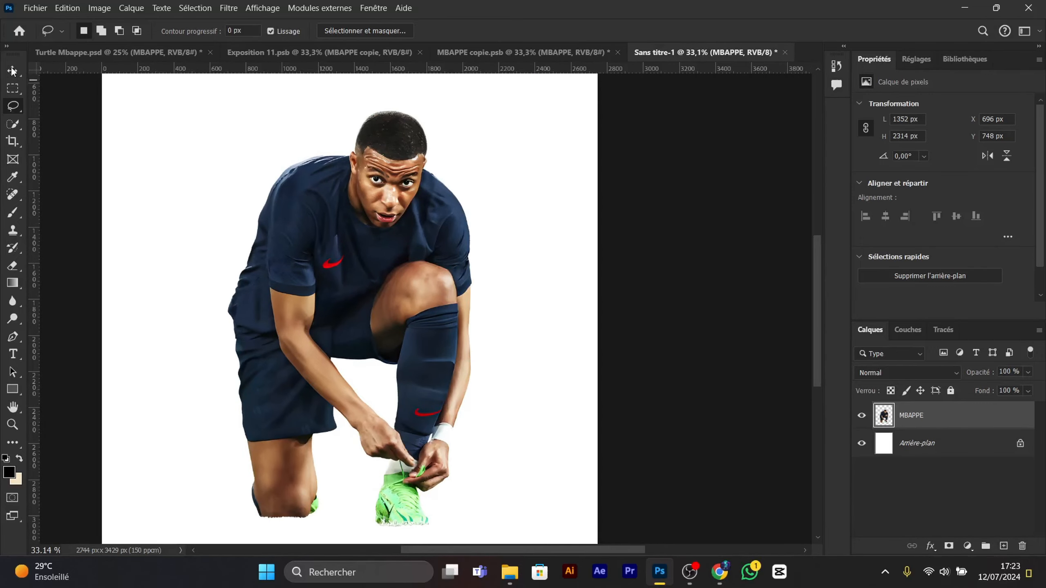
key("v")
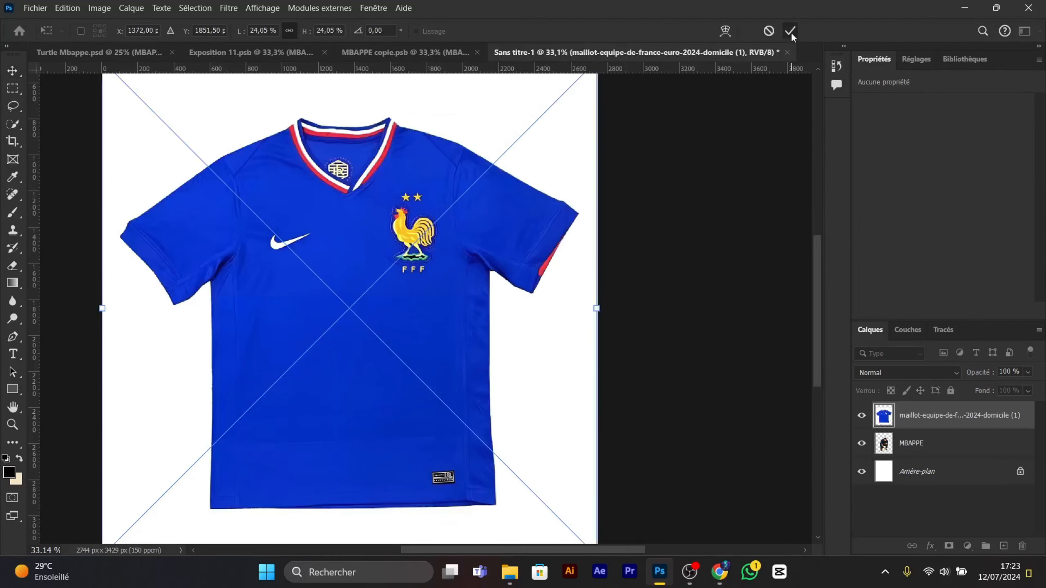
left_click(790, 31)
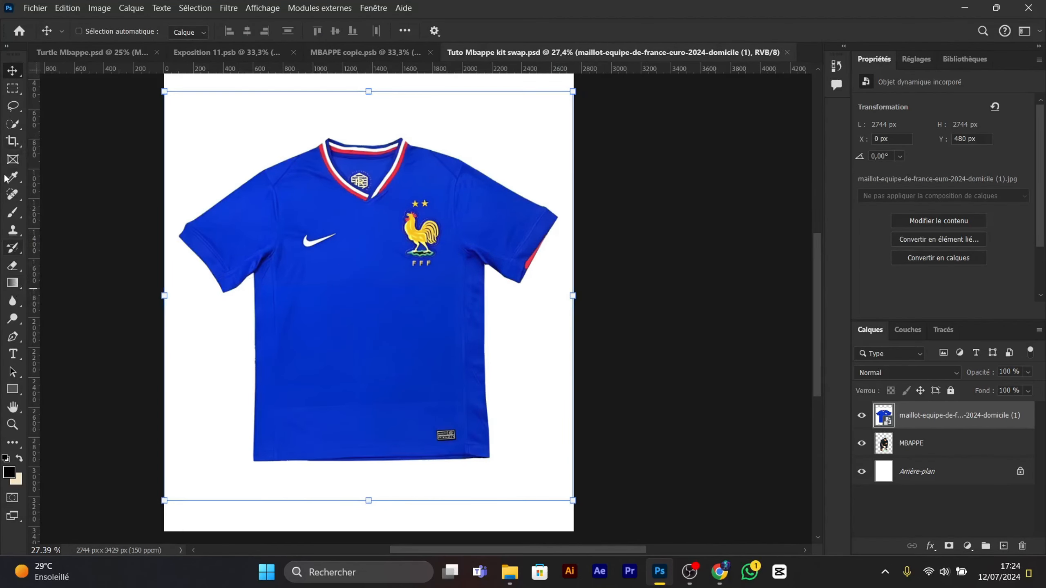
- Select the jersey image's white background with the Magic Wand and hide it with an inverted layer mask
right_click(12, 124)
left_click(53, 147)
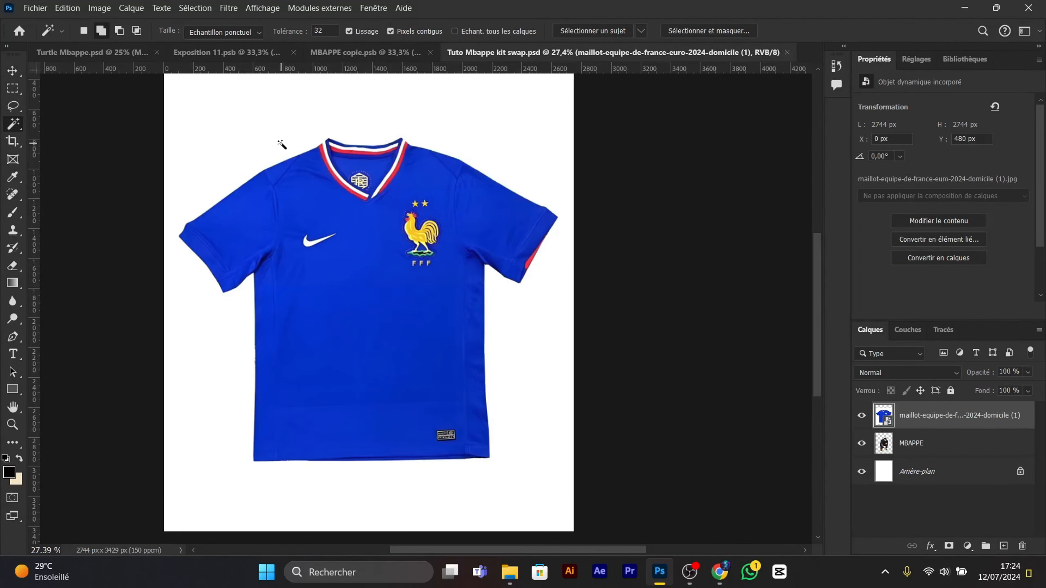
left_click(280, 145)
left_click(949, 546)
left_click(976, 264)
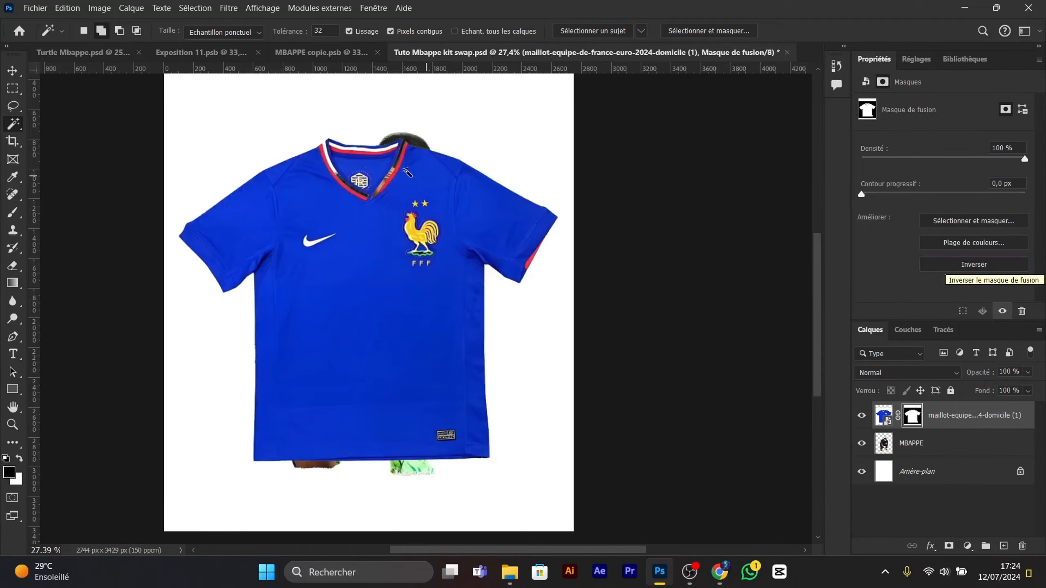
- Restore the white stripes of the jersey's collar by painting white on its layer mask with progressively smaller brushes
key("b")
scroll(388, 169, "up", 5)
left_click_drag(371, 32, 441, 33)
scroll(226, 236, "up", 3)
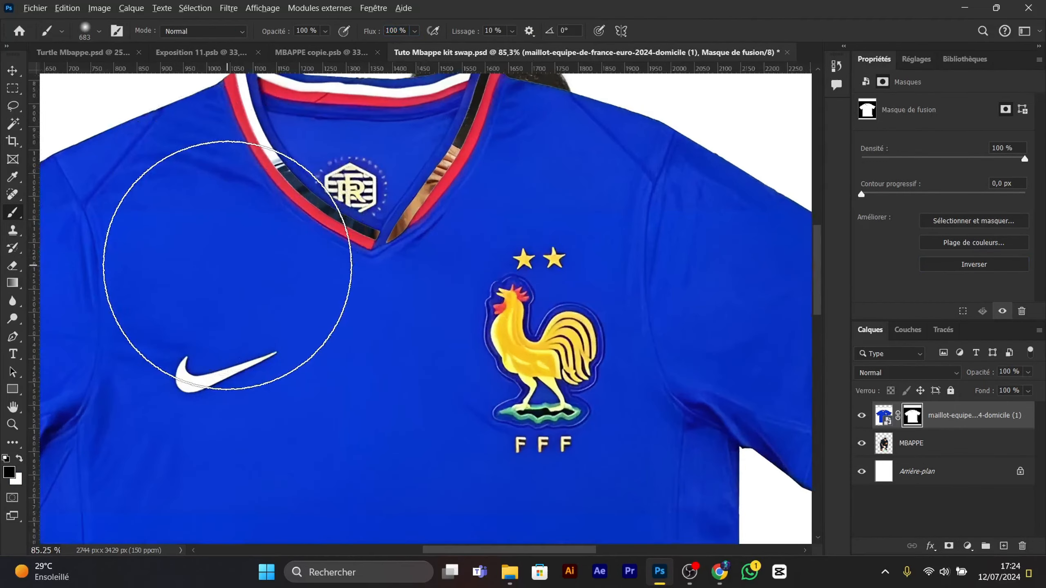
left_click_drag(227, 266, 258, 319)
key("x")
left_click_drag(280, 263, 250, 255)
mouse_move(250, 255)
left_mouse_down()
mouse_move(362, 256)
mouse_move(378, 329)
left_mouse_up()
scroll(378, 329, "down", 2)
scroll(437, 154, "up", 8)
mouse_move(453, 146)
left_mouse_down()
mouse_move(364, 177)
mouse_move(383, 176)
left_mouse_up()
mouse_move(490, 167)
left_mouse_down()
mouse_move(374, 395)
mouse_move(278, 473)
left_mouse_up()
left_click_drag(520, 124, 482, 258)
left_click_drag(476, 233, 430, 234)
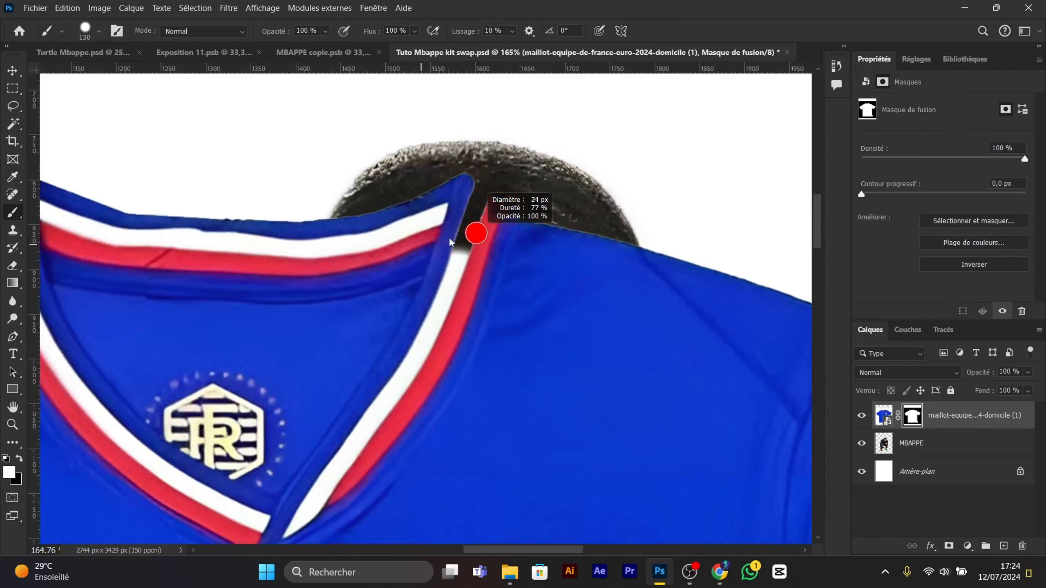
left_click_drag(473, 193, 466, 225)
scroll(455, 303, "down", 5)
- Scale the jersey down to 1487 px wide and move it to the canvas's upper-right corner as a reference
key("v")
scroll(331, 237, "down", 6)
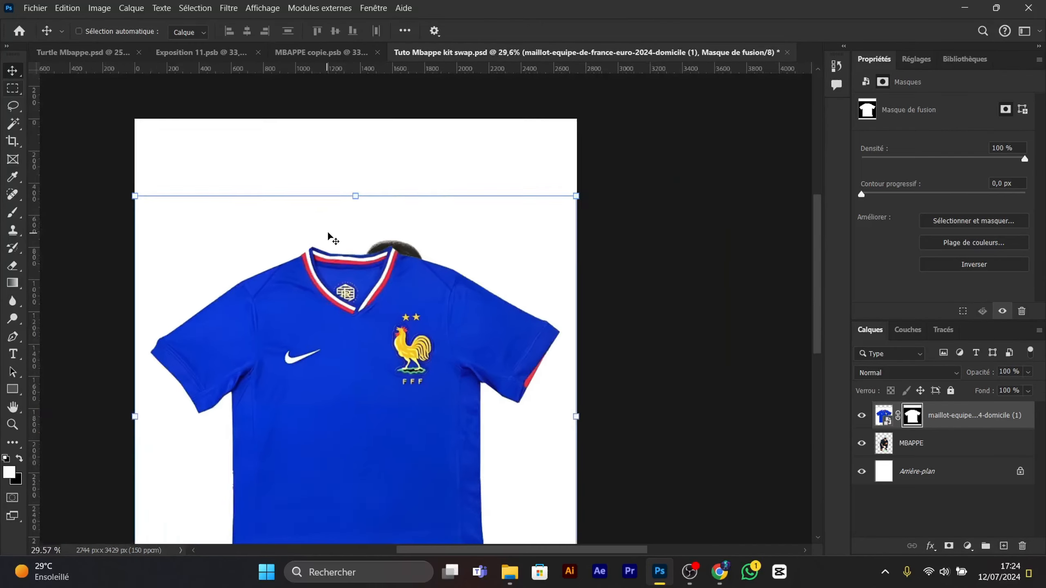
left_click(883, 415)
left_click_drag(210, 486, 366, 286)
scroll(362, 280, "up", 2)
left_click(779, 32)
scroll(447, 204, "down", 3)
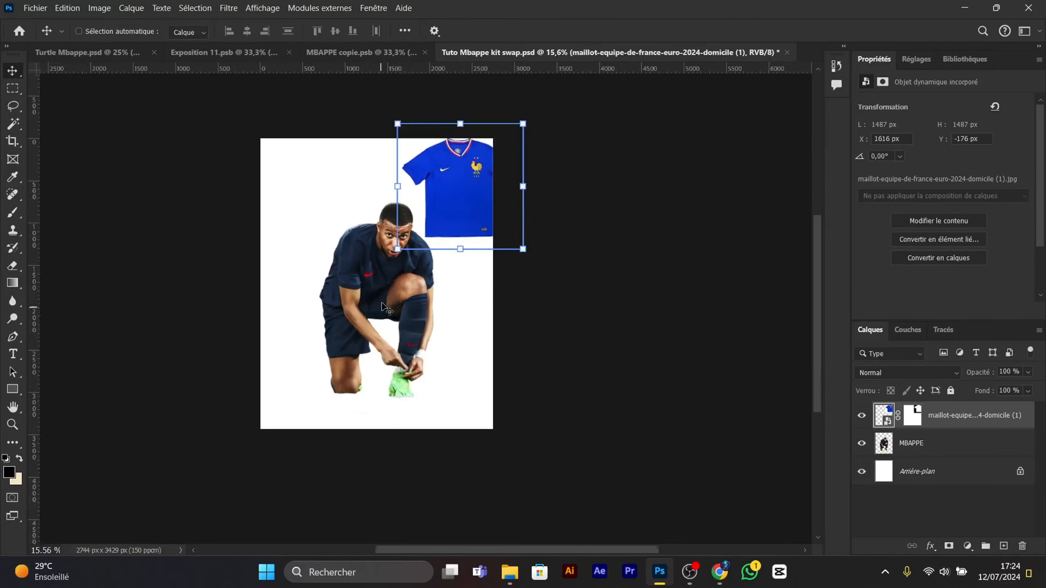
- Paint black on the jersey's layer mask with a 560 px brush to hide its leftover background over the player
scroll(403, 238, "up", 2)
left_click(942, 442)
scroll(377, 279, "up", 1)
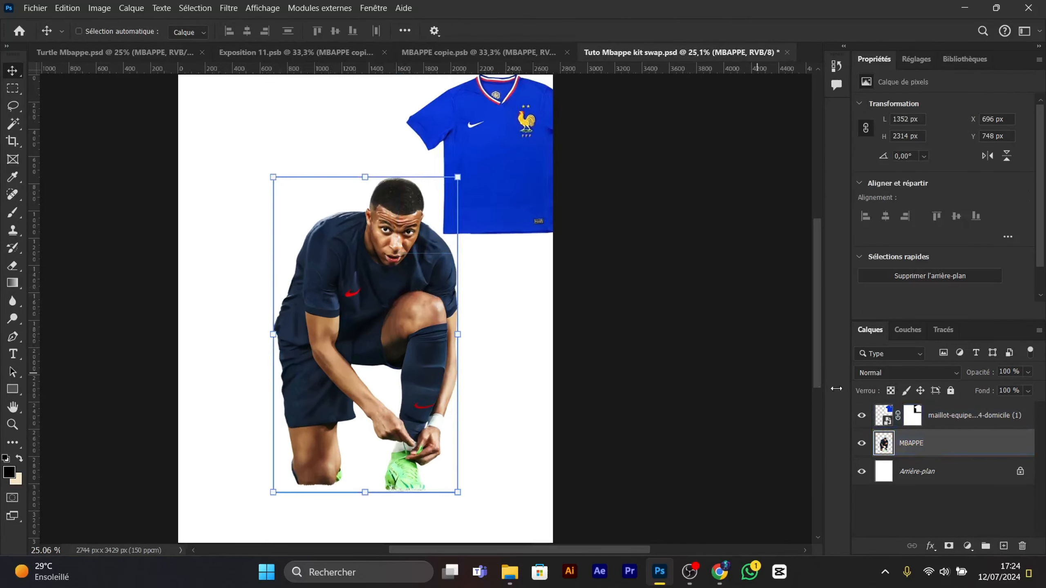
left_click(911, 415)
key("b")
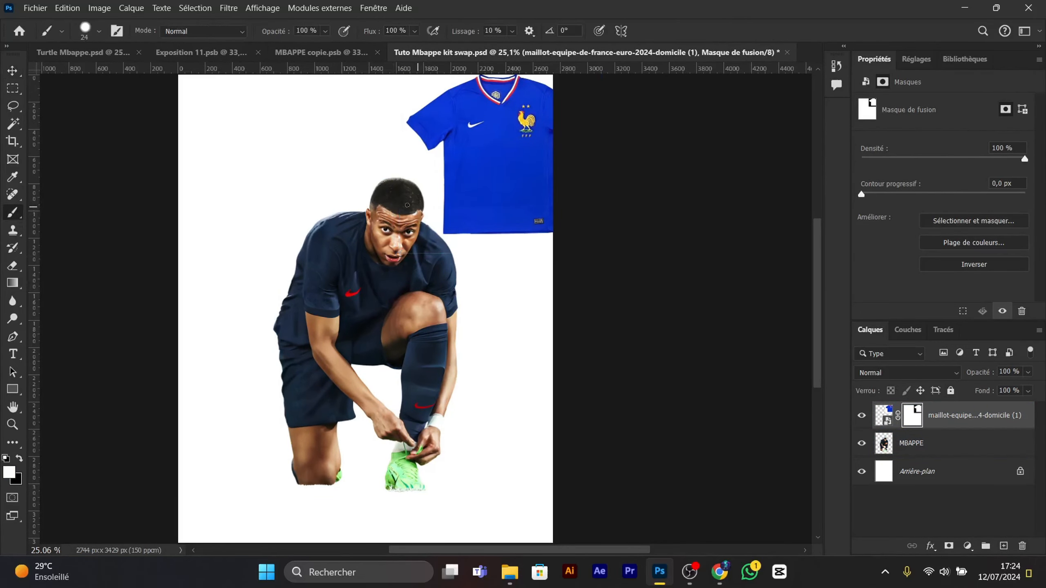
right_click(355, 188, "alt")
mouse_move(371, 214)
left_mouse_down()
mouse_move(371, 248)
mouse_move(409, 279)
mouse_move(491, 286)
left_mouse_up()
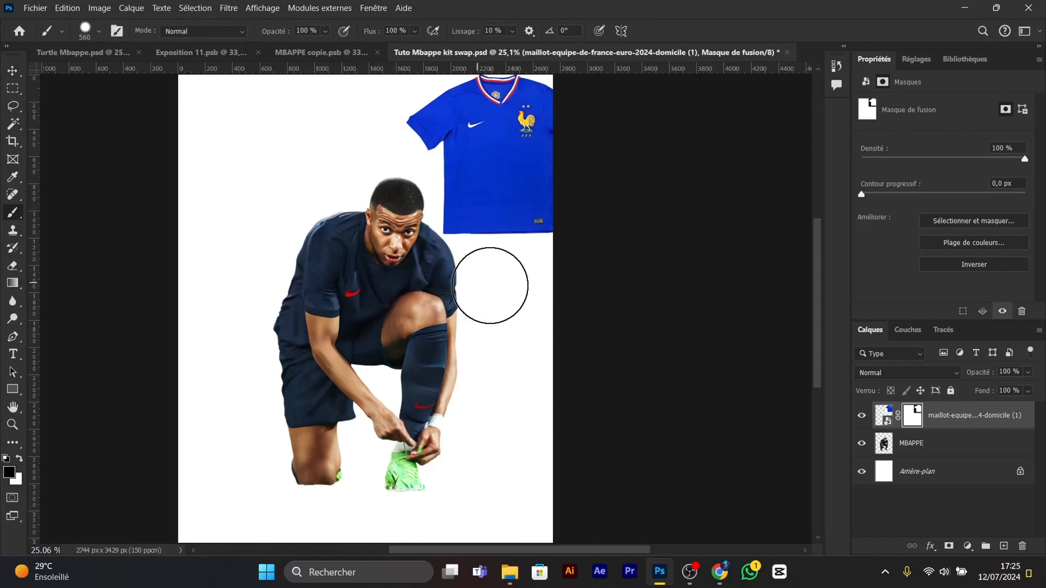
left_click(15, 76)
- Select the shirt, shorts and sock on the MBAPPE layer with the Quick Selection tool
left_click(968, 444)
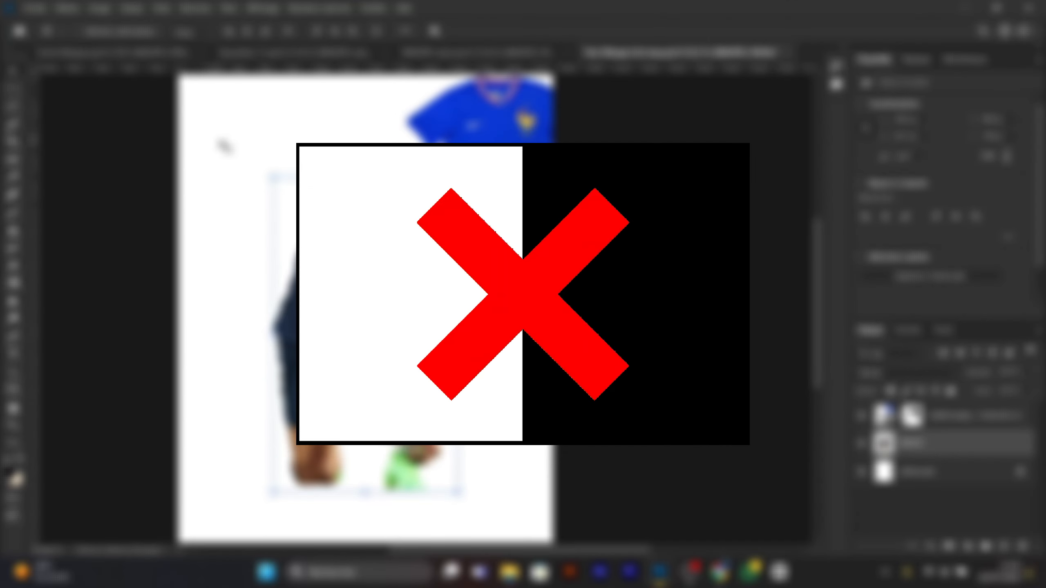
right_click(13, 124)
left_click(58, 137)
mouse_move(323, 247)
left_mouse_down()
mouse_move(309, 302)
mouse_move(297, 380)
mouse_move(317, 401)
mouse_move(429, 264)
mouse_move(378, 243)
mouse_move(376, 232)
mouse_move(390, 241)
mouse_move(411, 224)
mouse_move(339, 260)
mouse_move(407, 288)
mouse_move(364, 300)
left_mouse_up()
scroll(391, 243, "up", 6)
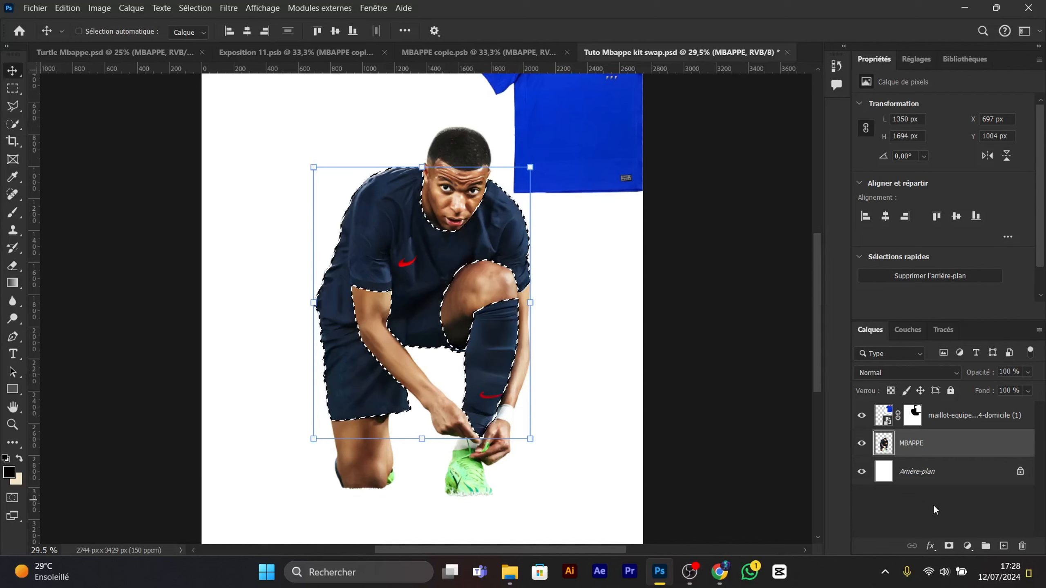
- Add a Hue/Saturation adjustment to the selected kit, sample its blues, and set their hue to +37 and saturation to +79
left_click(967, 546)
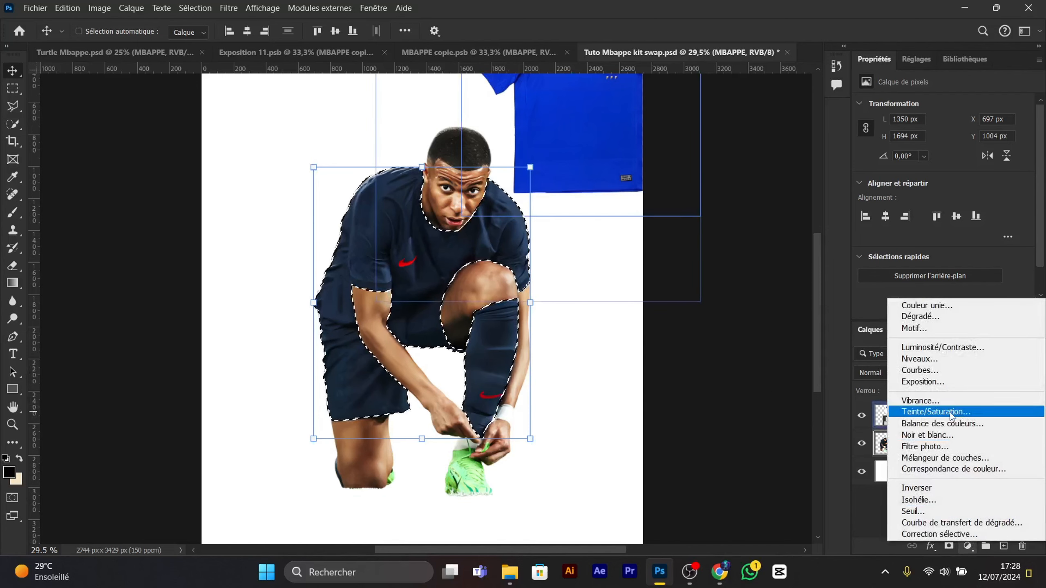
left_click(947, 412)
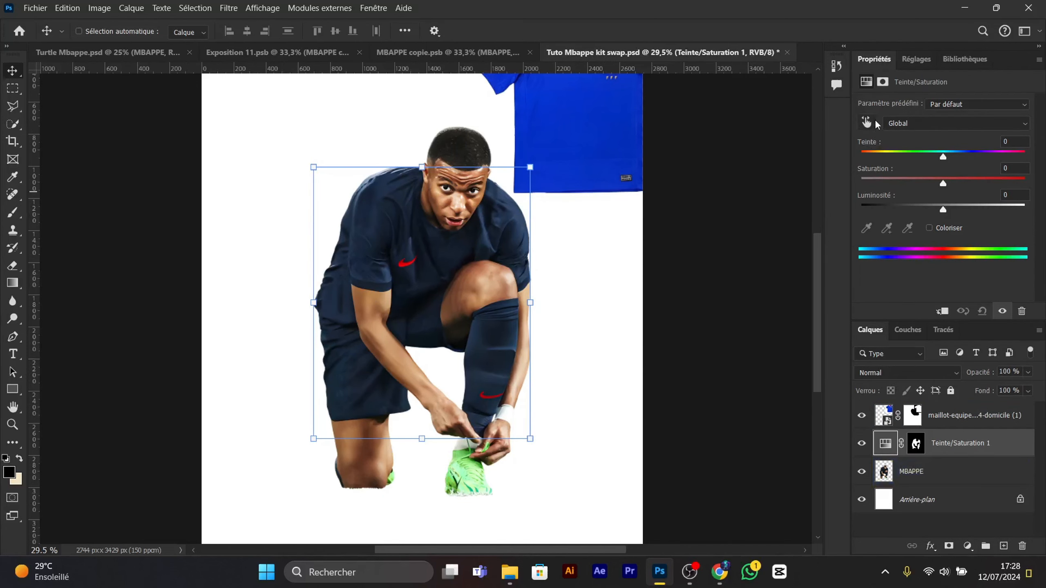
left_click(866, 126)
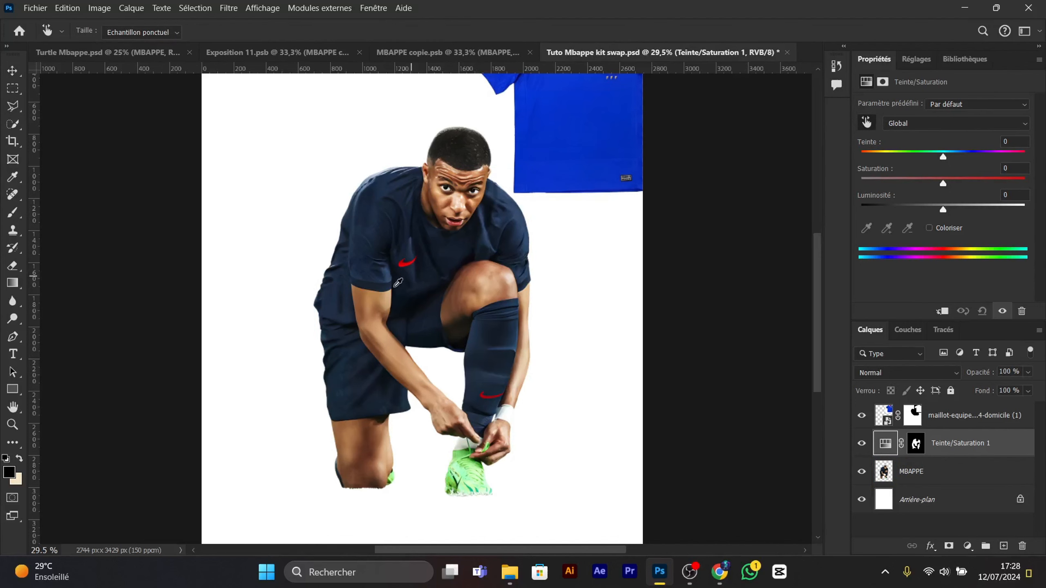
scroll(415, 296, "up", 2)
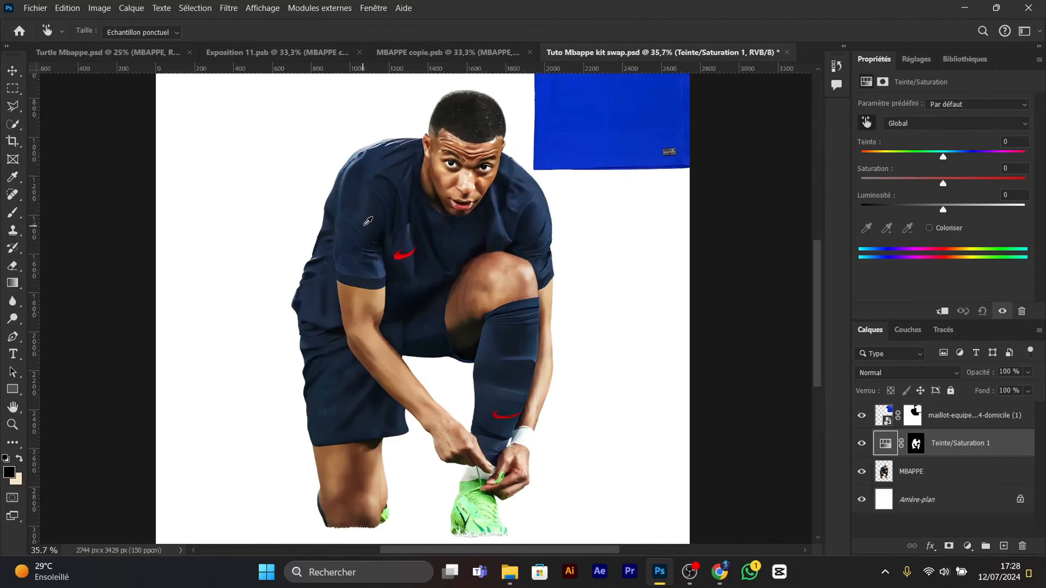
left_click(369, 220)
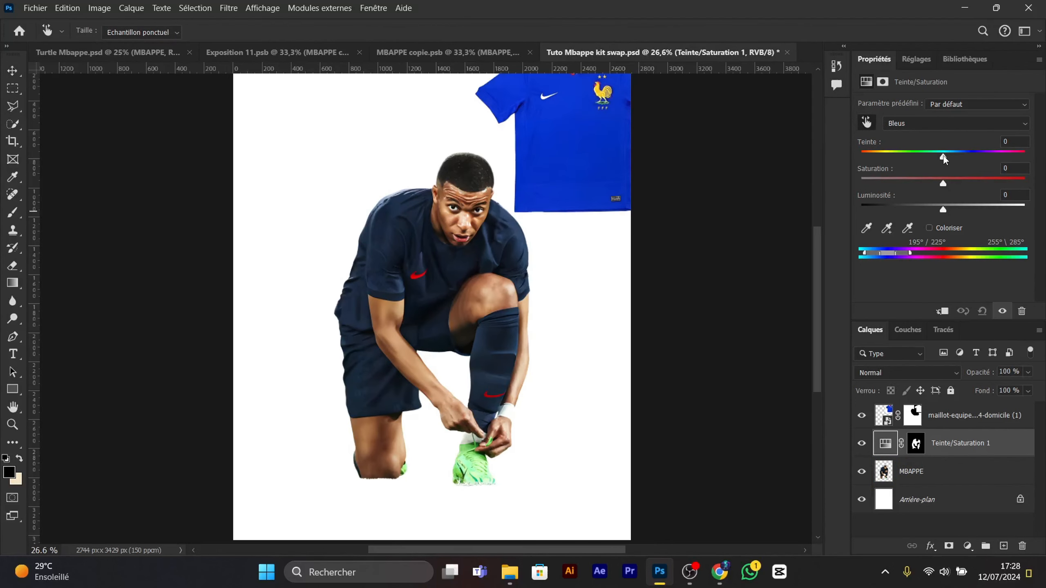
left_click_drag(946, 157, 1012, 180)
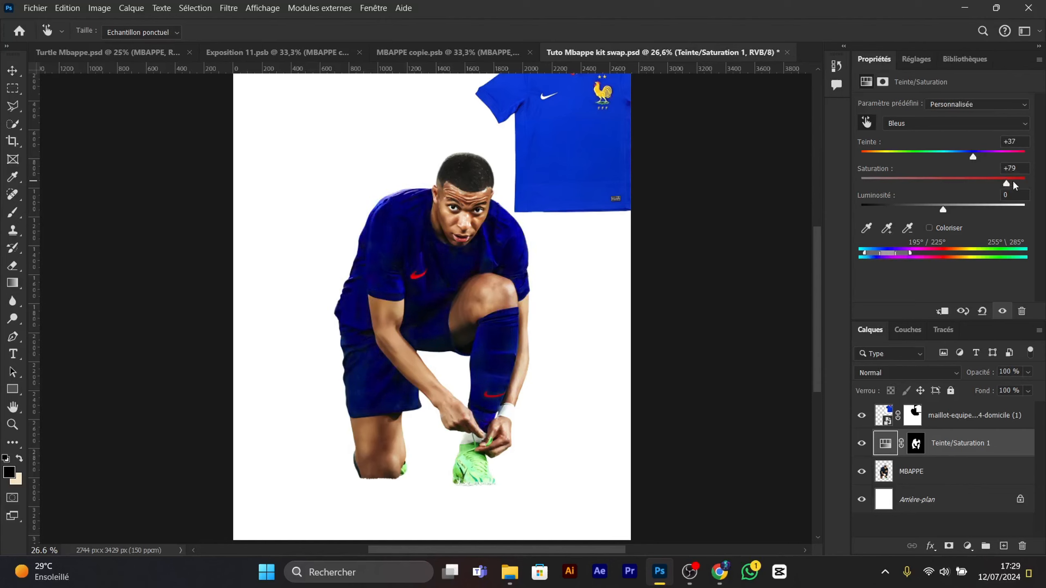
- Set the kit's Blues to hue +9, saturation +98 and lightness +100 in the first Hue/Saturation adjustment
left_click_drag(946, 209, 1015, 203)
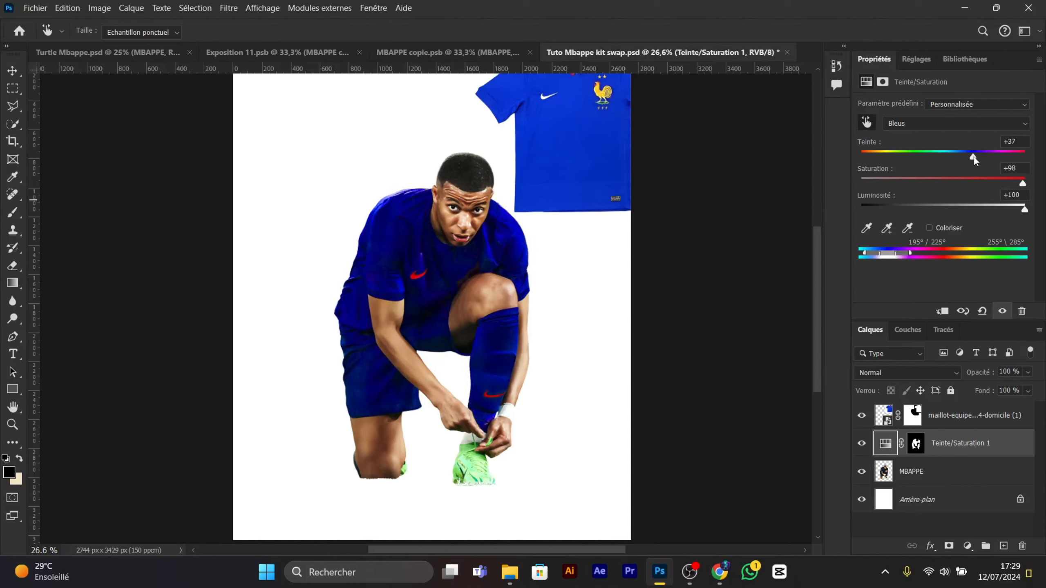
mouse_move(960, 159)
left_mouse_down()
mouse_move(941, 159)
mouse_move(949, 161)
left_mouse_up()
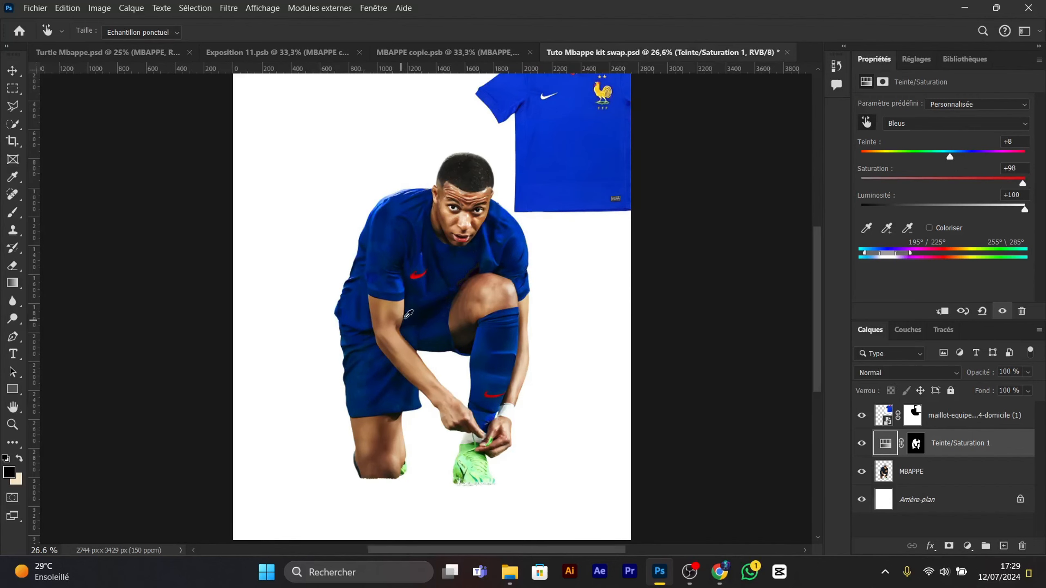
scroll(403, 320, "down", 3)
scroll(463, 301, "up", 2)
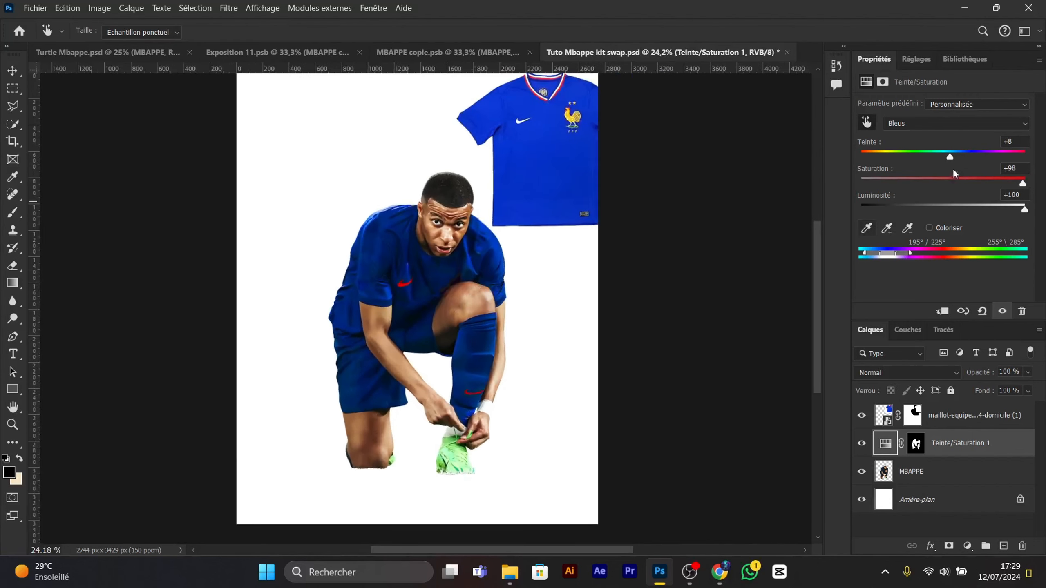
mouse_move(943, 156)
left_mouse_down()
mouse_move(966, 157)
mouse_move(948, 156)
left_mouse_up()
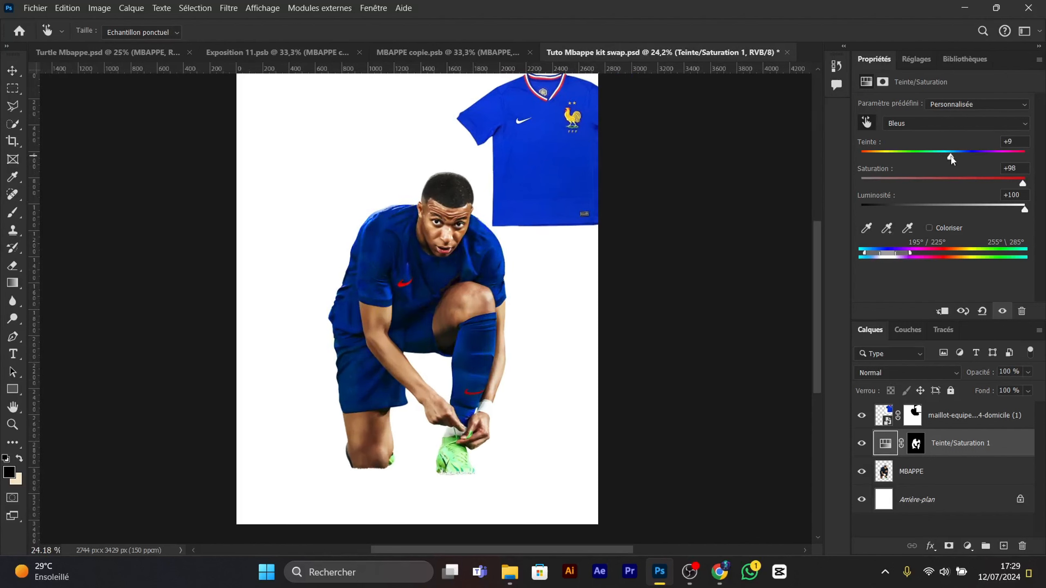
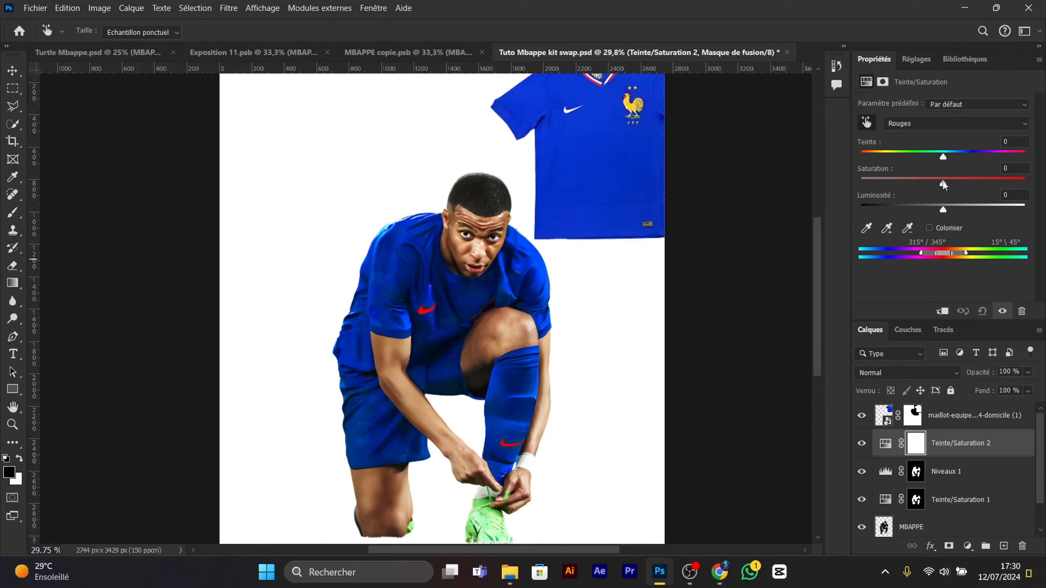
- Set the Reds to saturation -100 and lightness +81 in the second Hue/Saturation adjustment, and invert its mask to black
left_click_drag(942, 182, 896, 185)
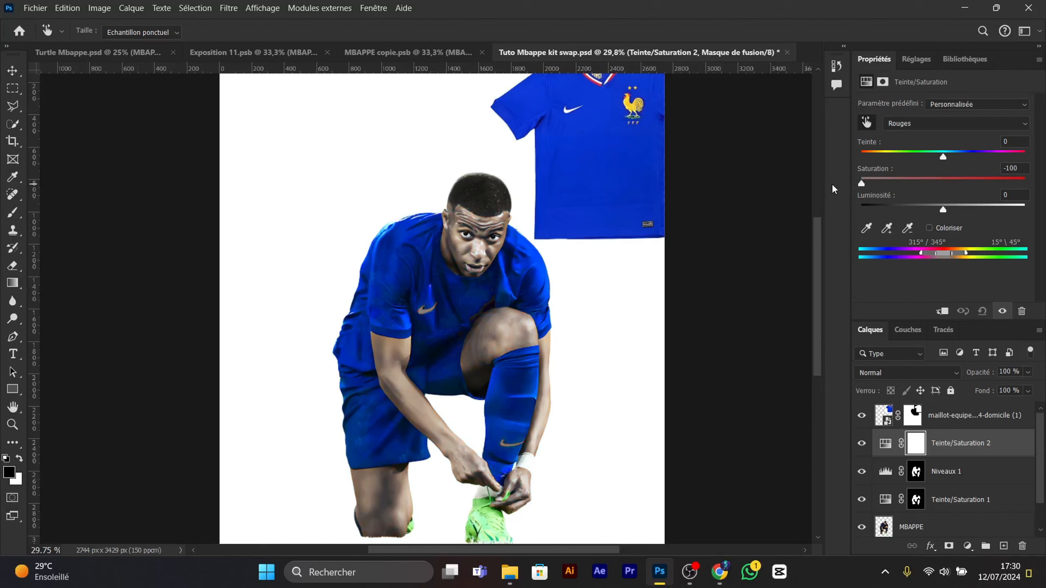
left_click_drag(942, 210, 997, 209)
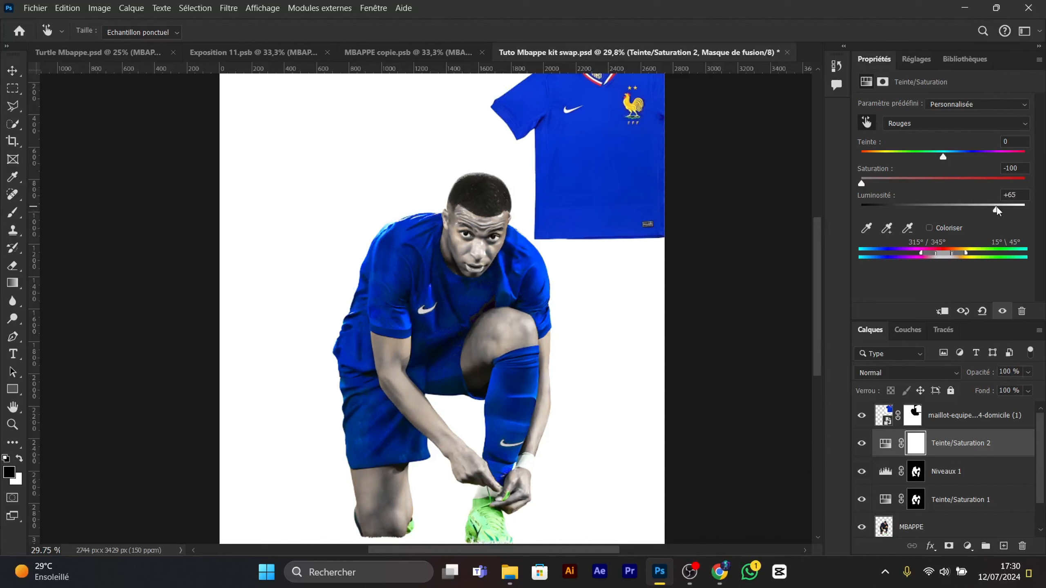
left_click_drag(996, 209, 1022, 209)
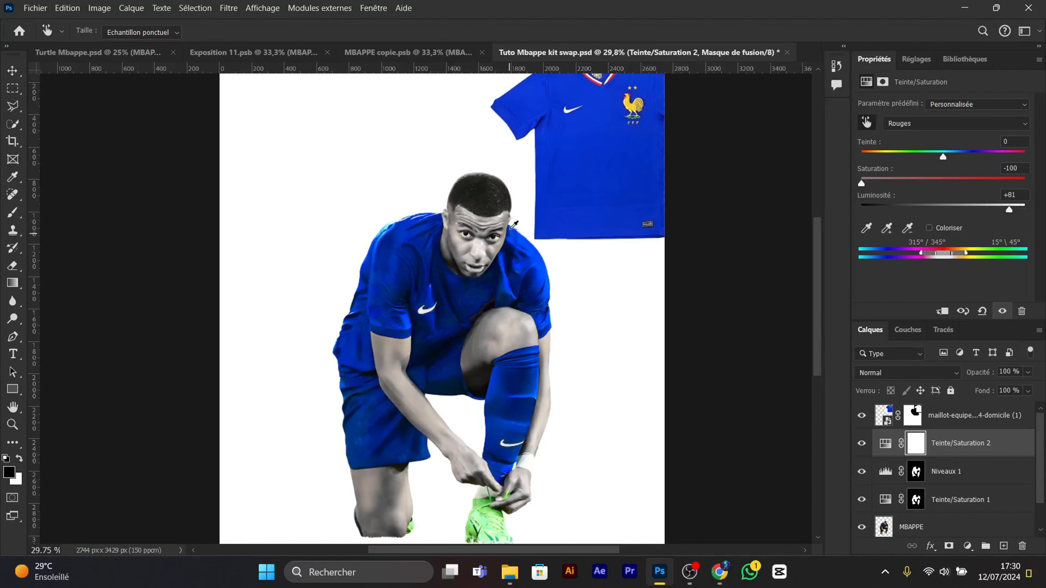
left_click(916, 447)
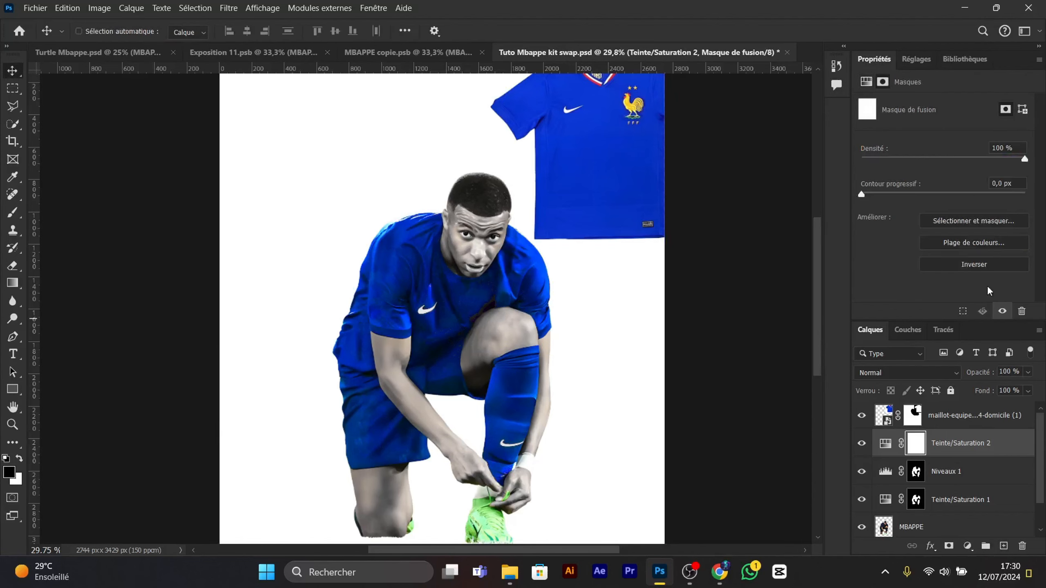
left_click(980, 265)
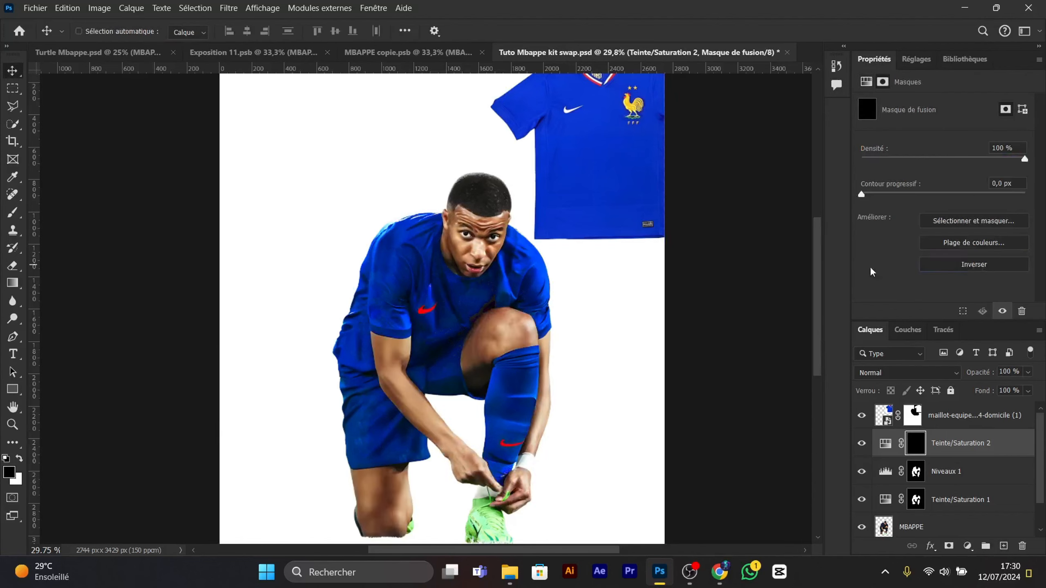
- Paint white on the Teinte/Saturation 2 mask with a 62 px brush over the shirt's Nike swoosh
left_click(12, 213)
scroll(479, 301, "up", 8)
left_click_drag(334, 324, 384, 281)
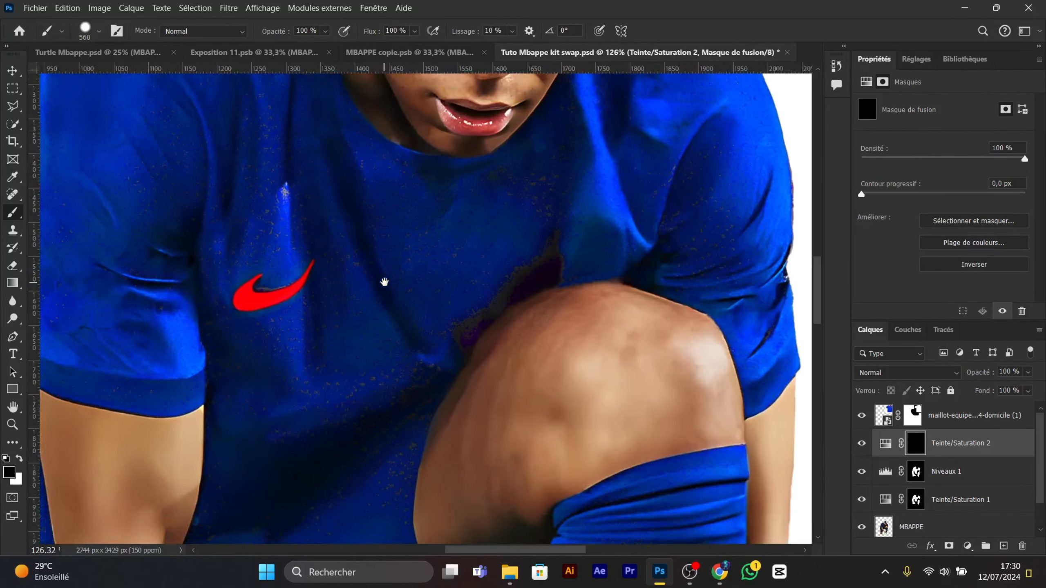
scroll(319, 301, "up", 3)
left_click_drag(313, 300, 136, 311)
key("x")
mouse_move(280, 278)
left_mouse_down()
mouse_move(196, 291)
mouse_move(257, 253)
left_mouse_up()
left_click_drag(259, 303, 280, 304)
mouse_move(218, 294)
left_mouse_down()
mouse_move(233, 280)
mouse_move(292, 281)
mouse_move(303, 262)
left_mouse_up()
- Paint white on the same mask over the red Nike swoosh on the sock
scroll(385, 206, "down", 4)
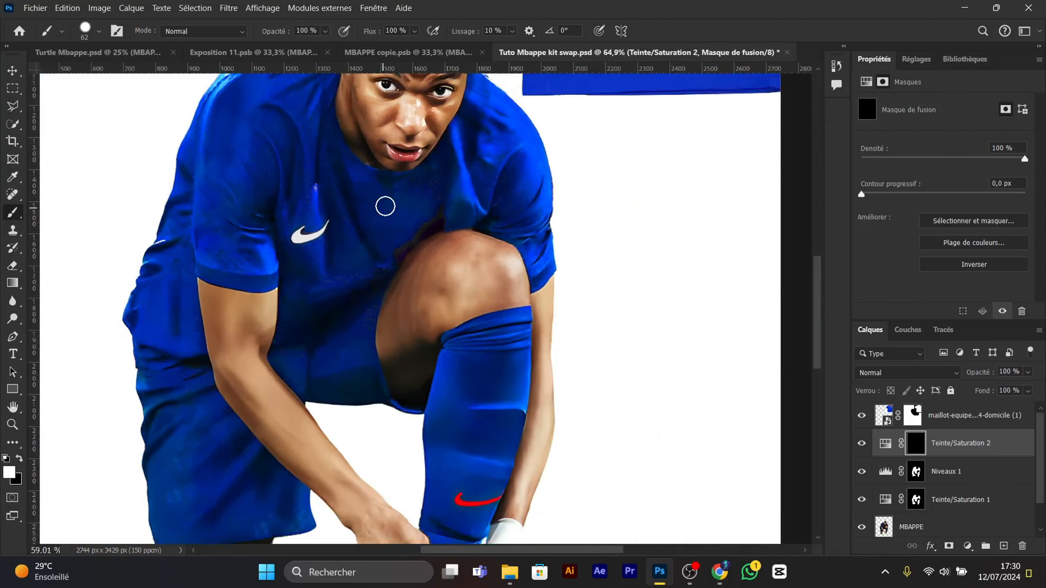
scroll(444, 404, "down", 3)
scroll(457, 406, "up", 3)
scroll(457, 407, "up", 2)
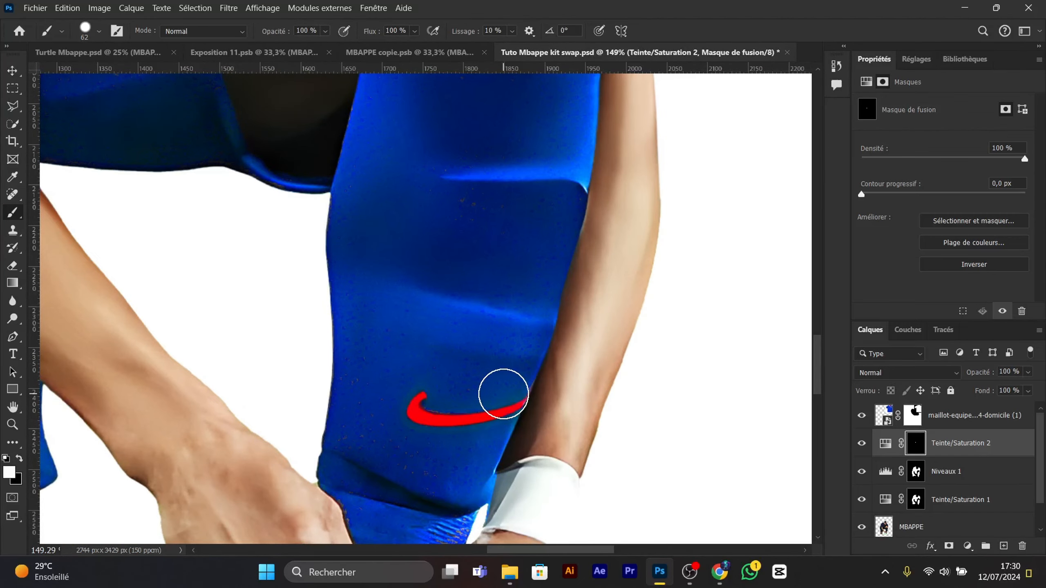
mouse_move(503, 394)
left_mouse_down()
mouse_move(431, 412)
mouse_move(408, 397)
left_mouse_up()
scroll(443, 387, "down", 3)
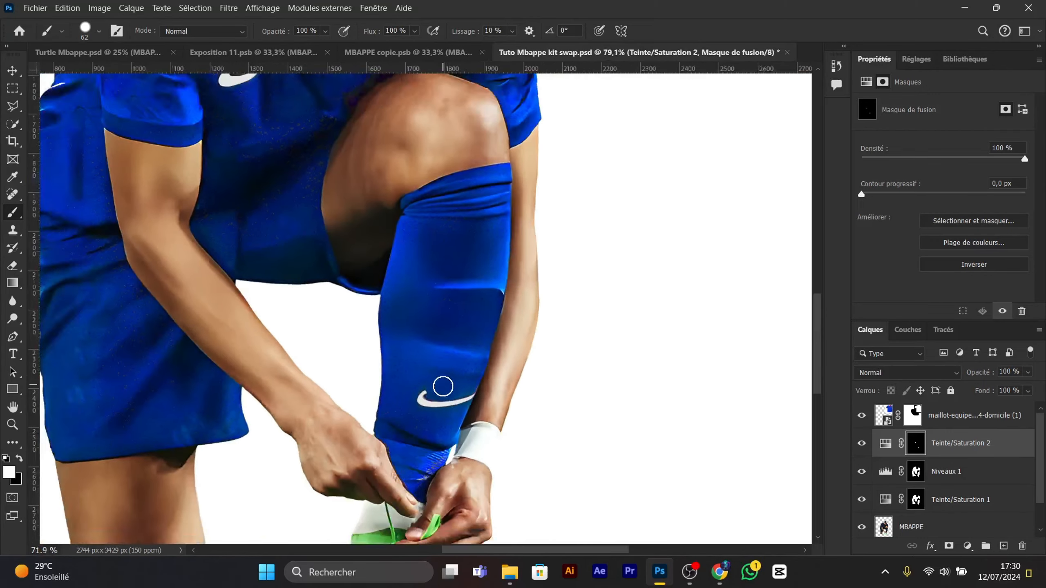
scroll(442, 386, "down", 4)
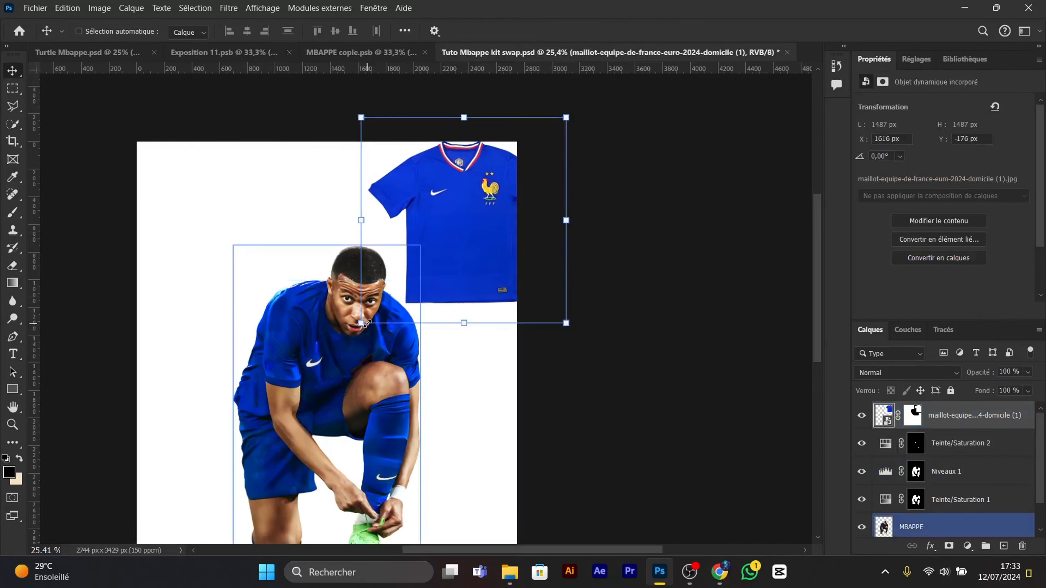
- Scale the reference jersey layer up to 2922 px wide so that it covers the player
key("ctrl+t")
left_click_drag(361, 323, 160, 528)
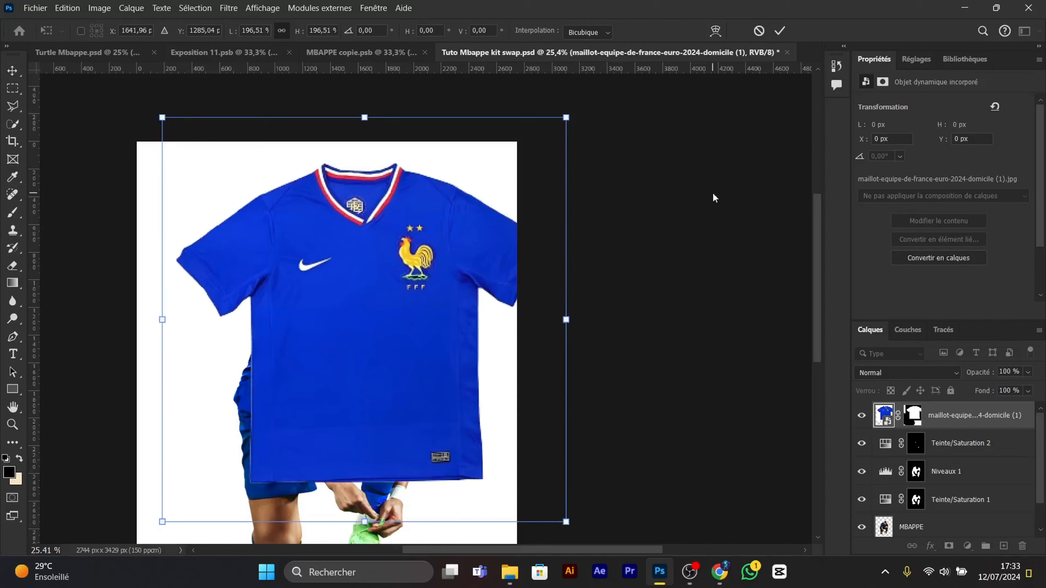
left_click(779, 30)
- Trace the left half of the jersey's tricolour collar with the Pen tool and convert the path to a selection
scroll(354, 198, "up", 5)
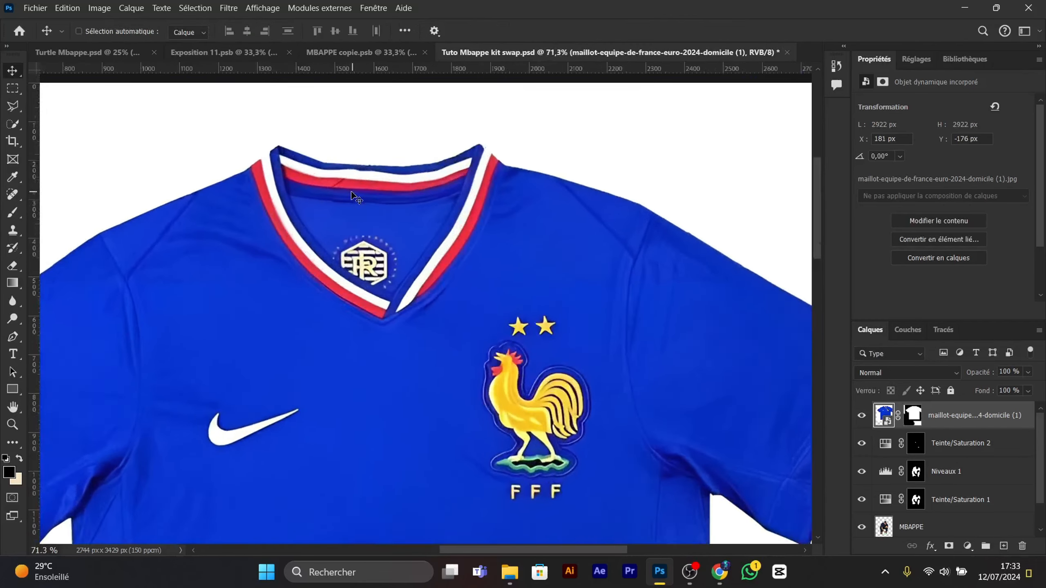
scroll(354, 198, "up", 1)
right_click(14, 343)
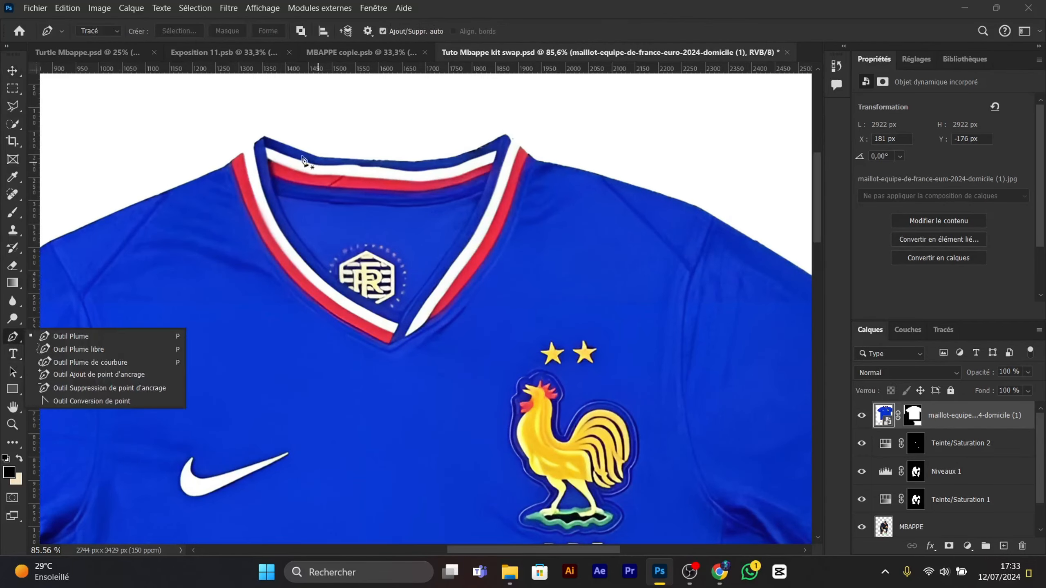
left_click(70, 336)
scroll(267, 122, "up", 4)
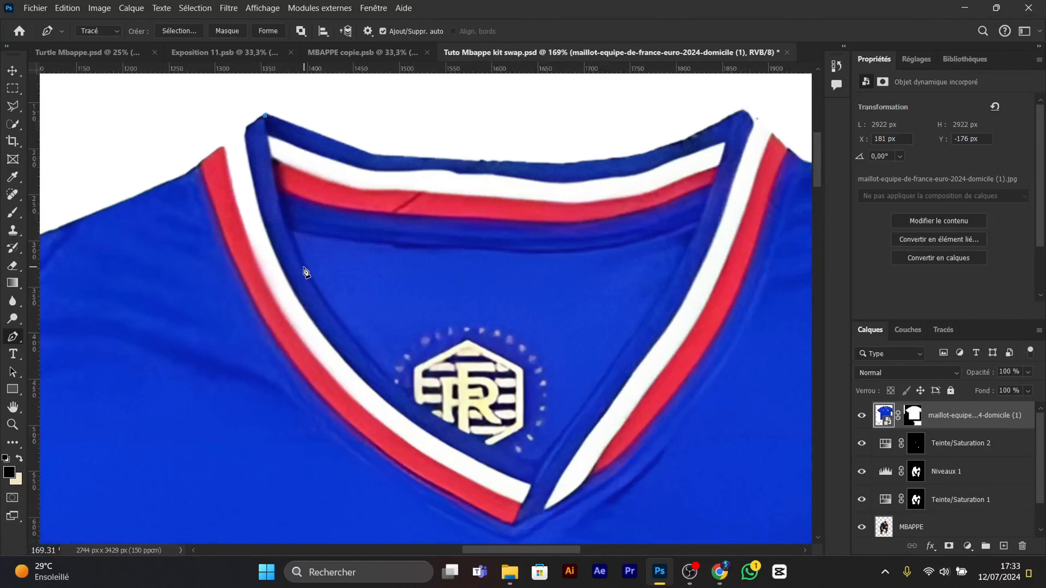
left_click_drag(304, 267, 338, 340)
left_click_drag(406, 397, 438, 423)
left_click_drag(553, 472, 599, 484)
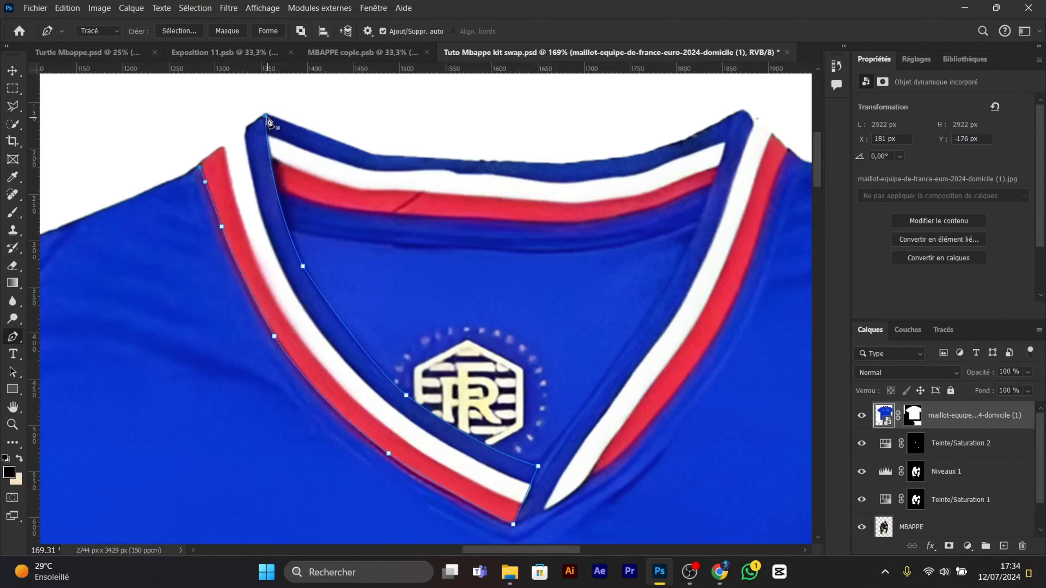
right_click(259, 180)
left_click(305, 232)
key("Return")
- Copy the selected collar piece to its own layer and convert that layer to a smart object
scroll(406, 252, "down", 3)
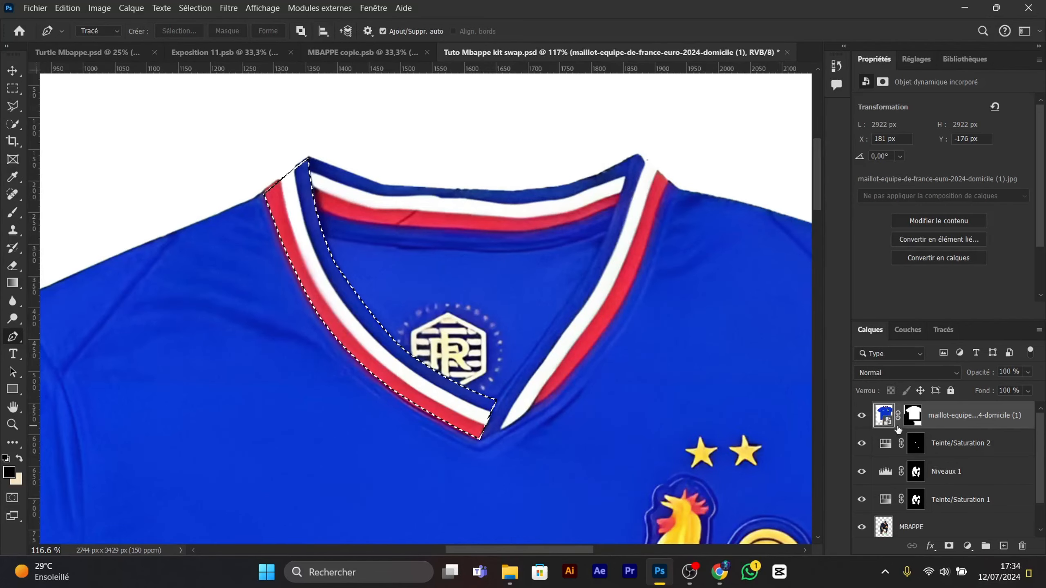
key("ctrl+j")
right_click(942, 417)
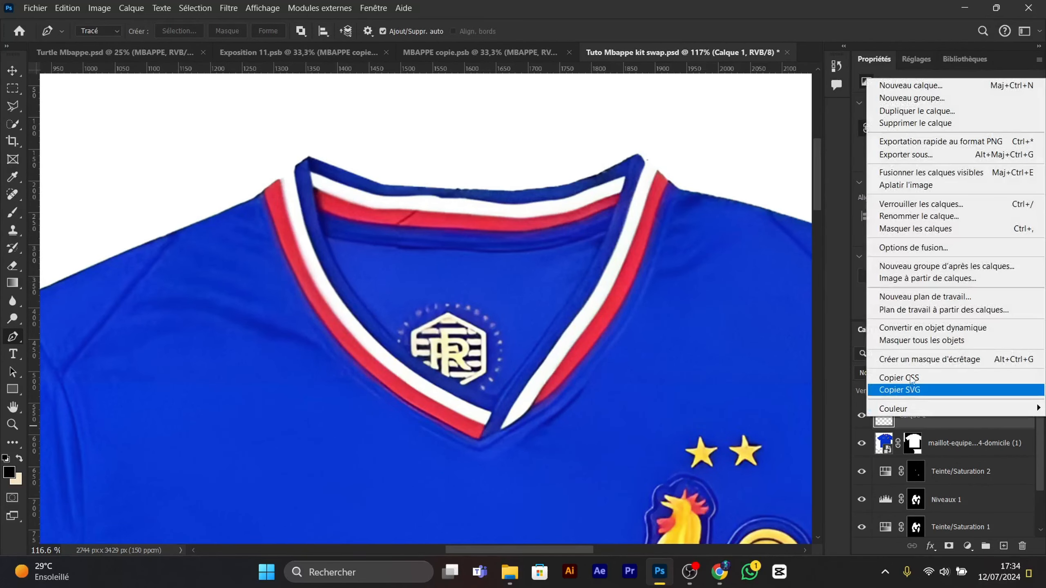
left_click(918, 329)
- Hide the reference jersey layer and move the collar layer Calque 1 beneath it
key("v")
scroll(506, 225, "down", 10)
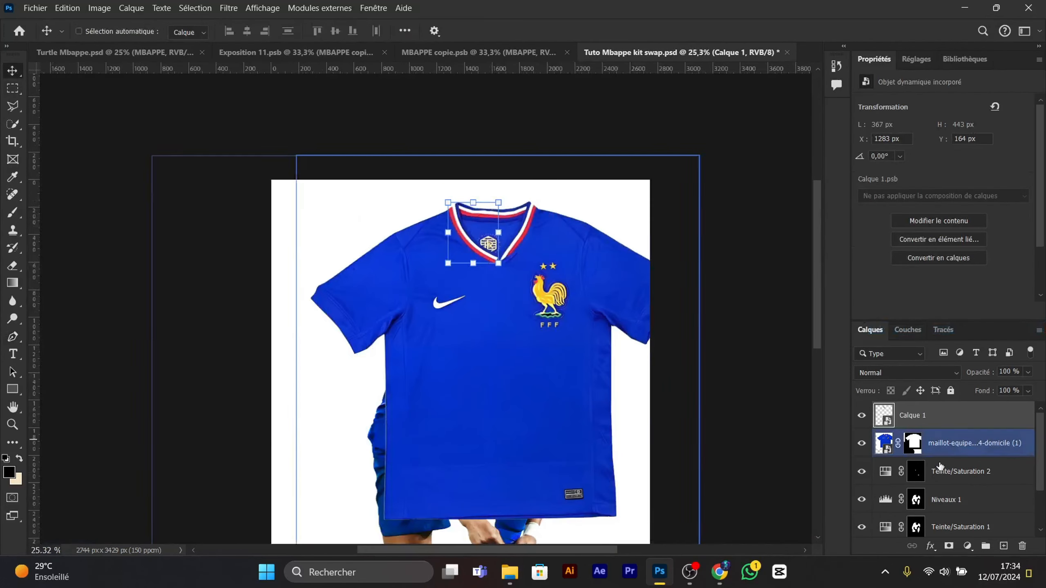
left_click(861, 443)
left_click_drag(932, 425, 932, 451)
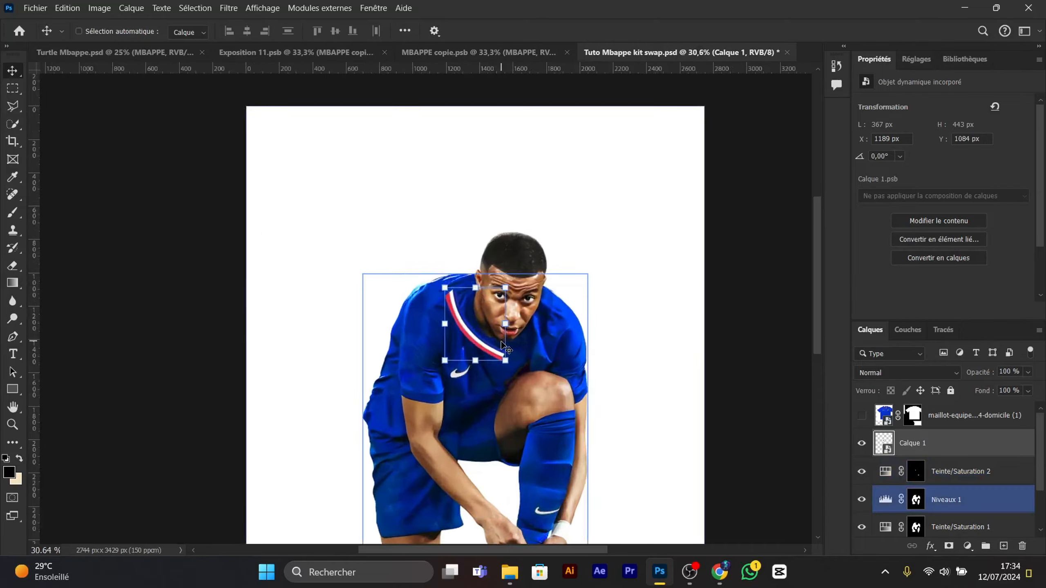
- Place the collar piece along the left side of the player's neckline, scaled to 62.37% and rotated 18.74°
scroll(427, 186, "up", 5)
left_click_drag(427, 185, 464, 190)
left_click_drag(395, 232, 390, 175)
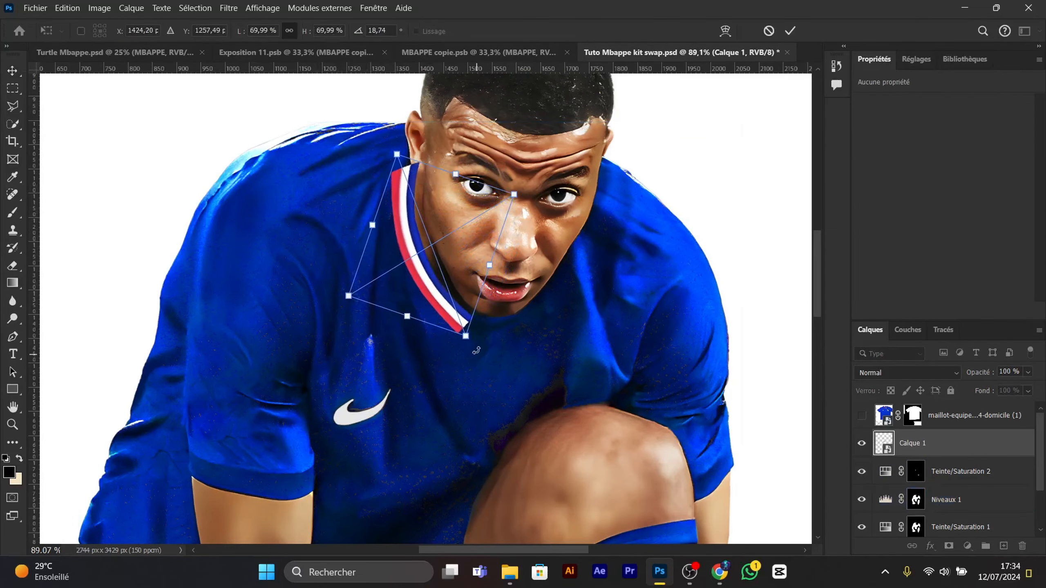
left_click_drag(466, 336, 460, 316)
scroll(435, 265, "up", 3)
left_click_drag(420, 250, 458, 252)
scroll(443, 301, "down", 4)
left_click_drag(451, 309, 431, 315)
scroll(425, 253, "up", 7)
scroll(431, 319, "down", 3)
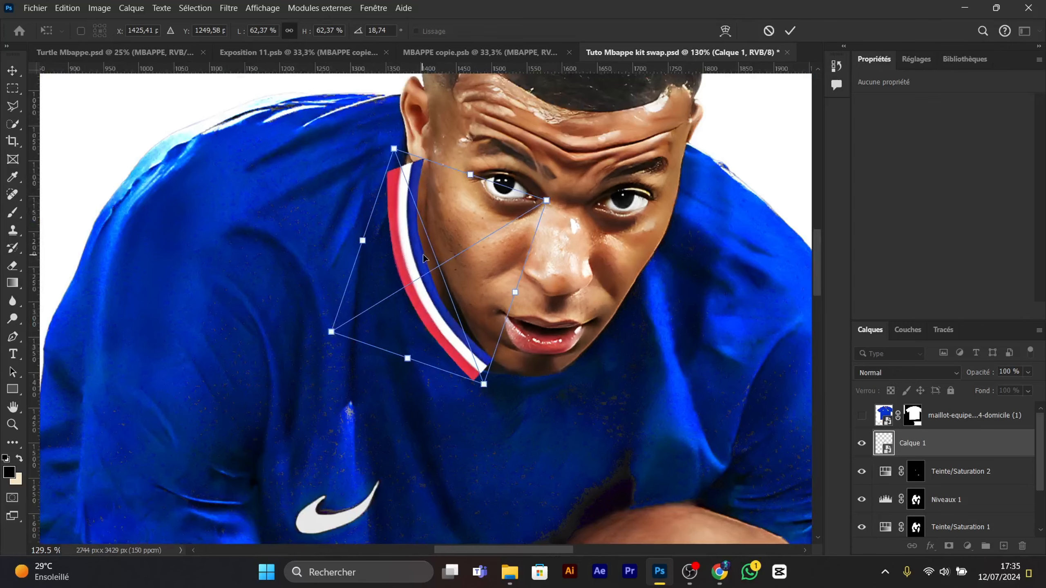
- Fine-tune the collar piece against the neck, rotate it to 20.25° and apply the transformation
left_click_drag(416, 241, 416, 238)
scroll(408, 327, "up", 8)
left_click_drag(481, 342, 476, 342)
scroll(478, 341, "down", 4)
left_click_drag(556, 429, 551, 431)
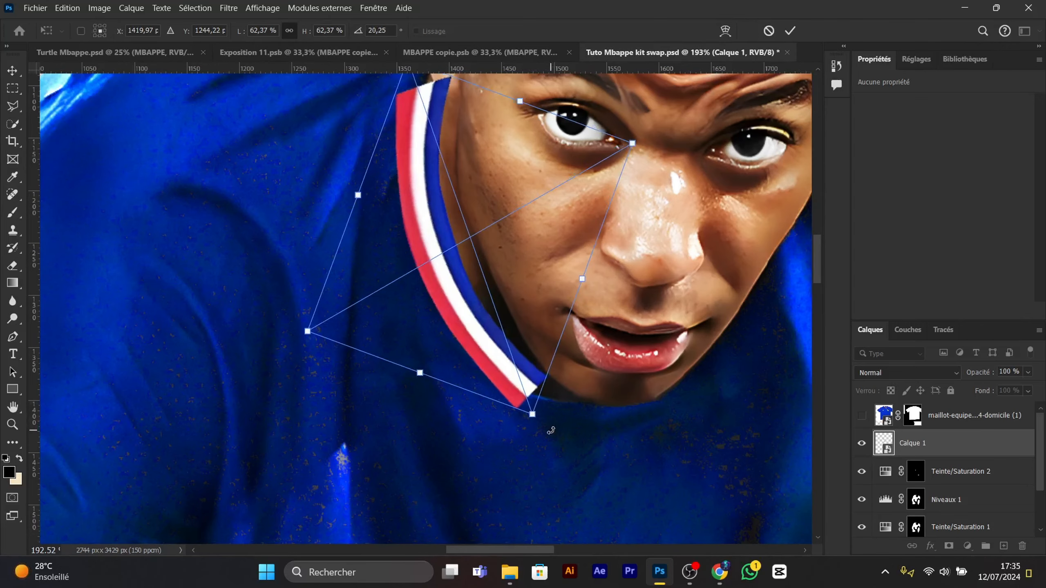
scroll(503, 356, "down", 3)
left_click(790, 31)
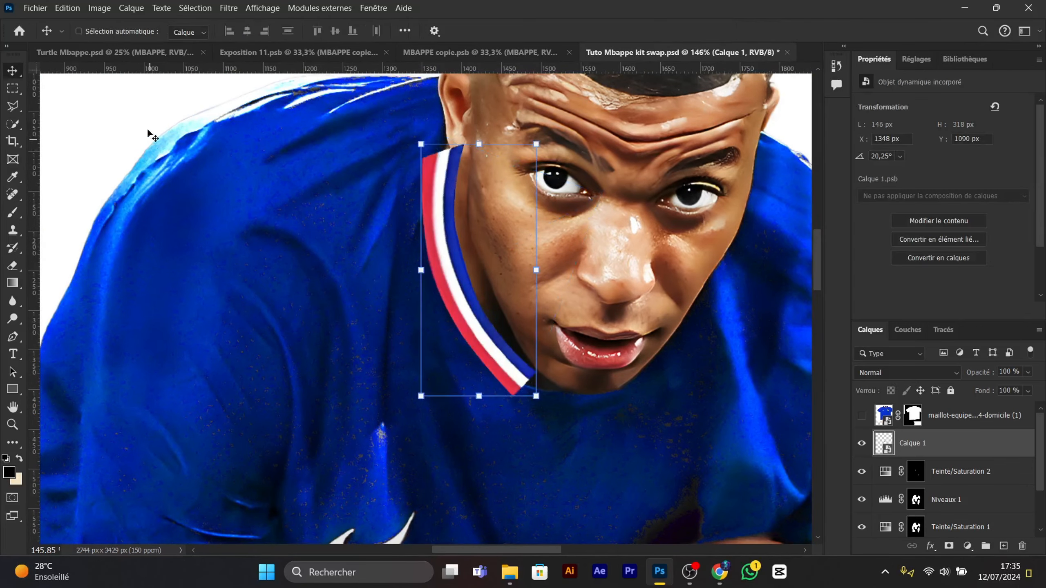
- Start a Puppet Warp on the collar piece and pin its ends and middle edges
left_click(67, 8)
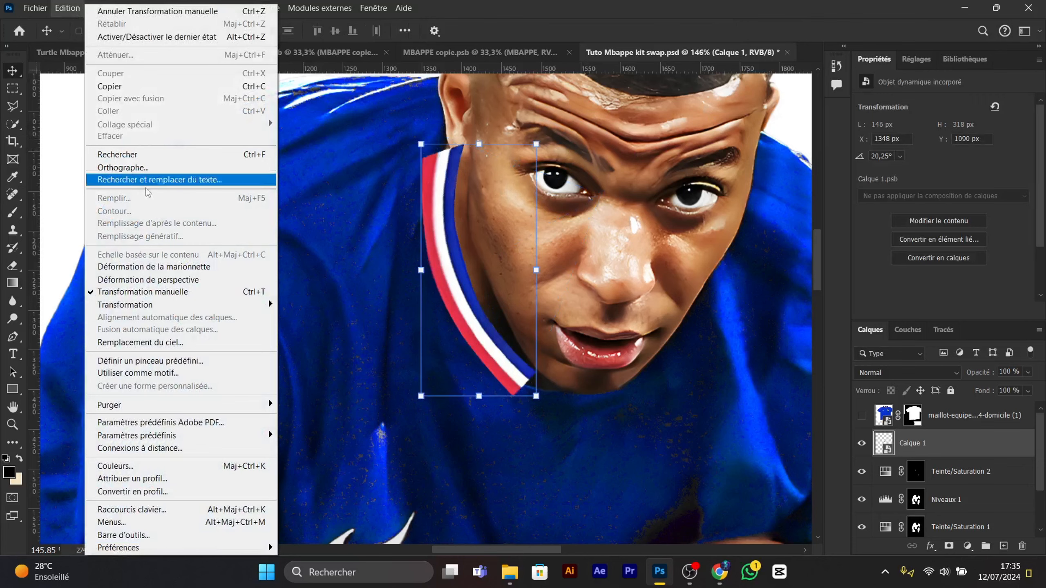
left_click(131, 266)
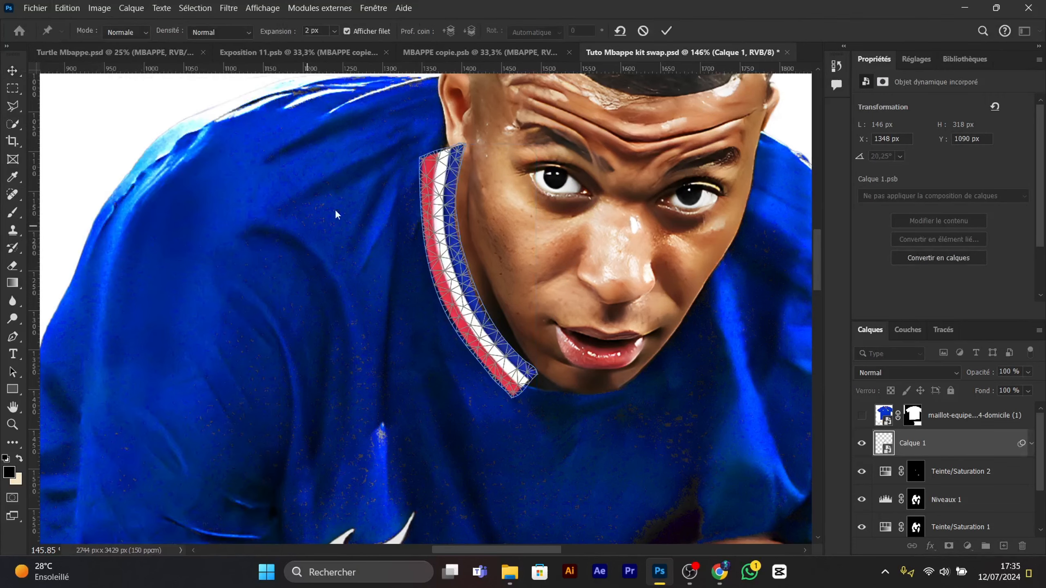
scroll(418, 173, "up", 2)
scroll(418, 173, "up", 2)
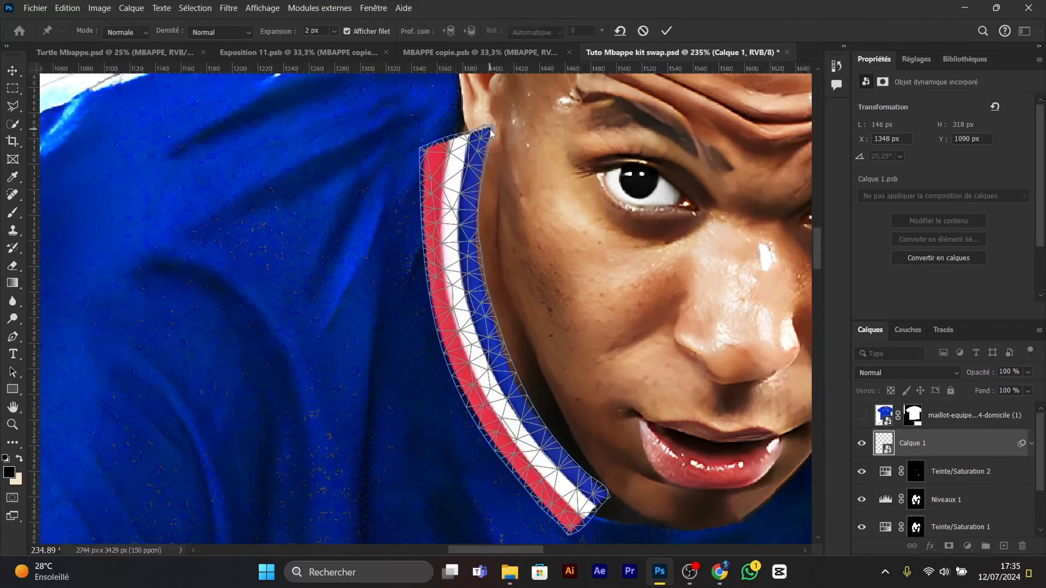
left_click(428, 146)
scroll(452, 185, "down", 1)
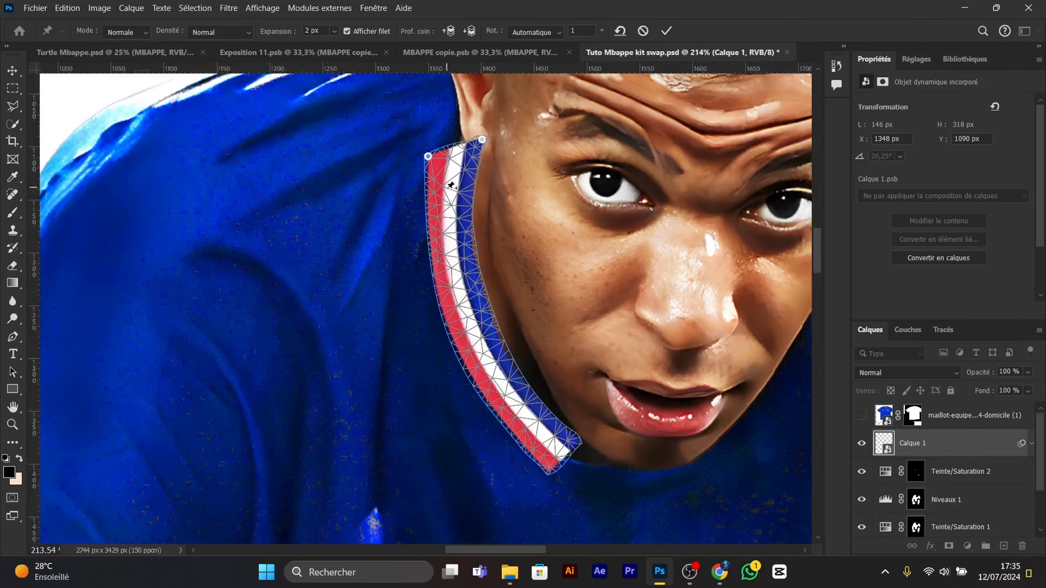
scroll(452, 324, "down", 1)
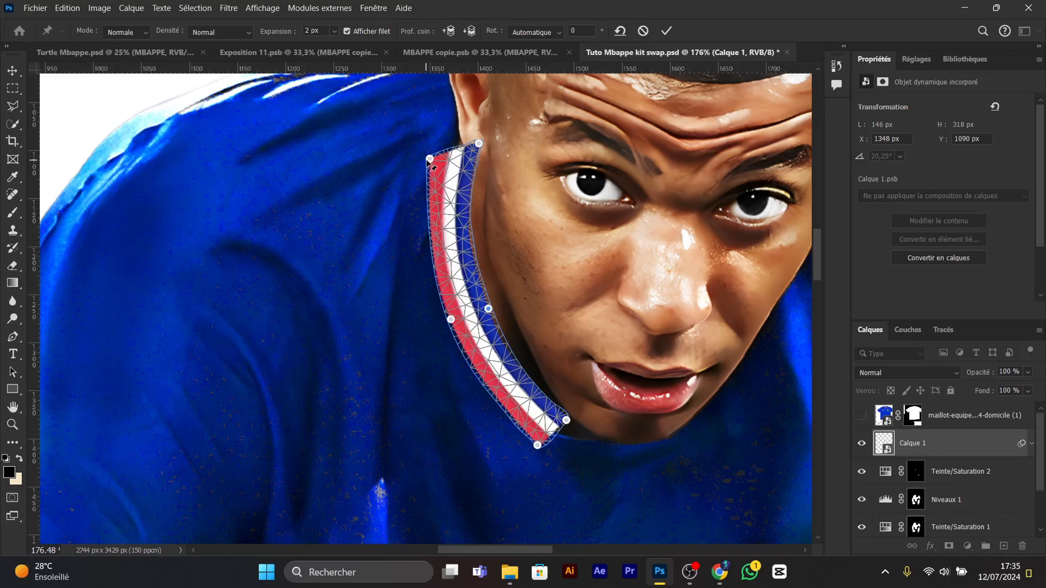
- Reshape the collar piece with its puppet pins so it follows the neck from the ear to the chin, and apply the warp
left_click_drag(429, 160, 486, 118)
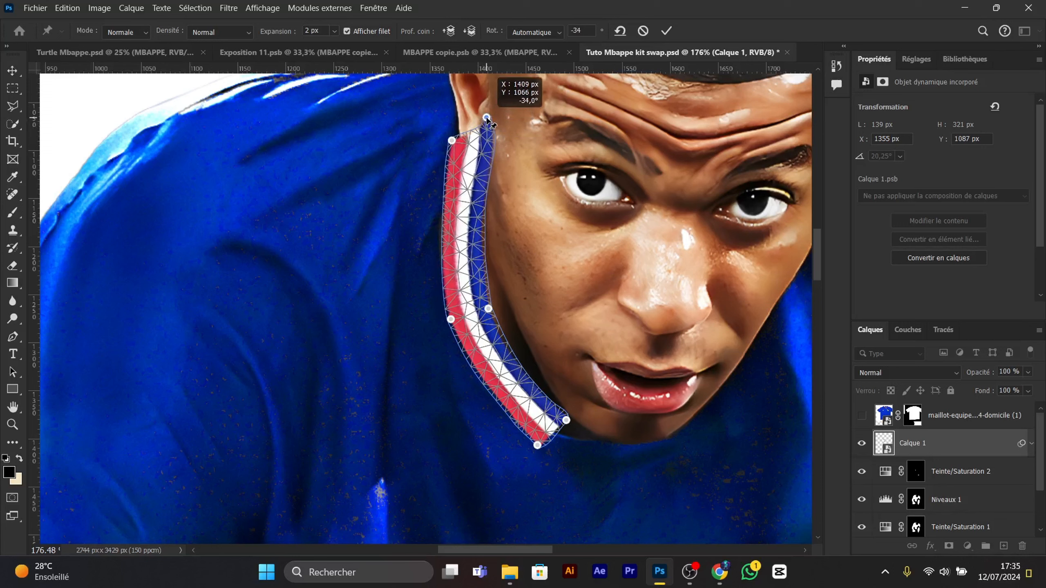
left_click(488, 179)
left_click_drag(482, 183, 482, 184)
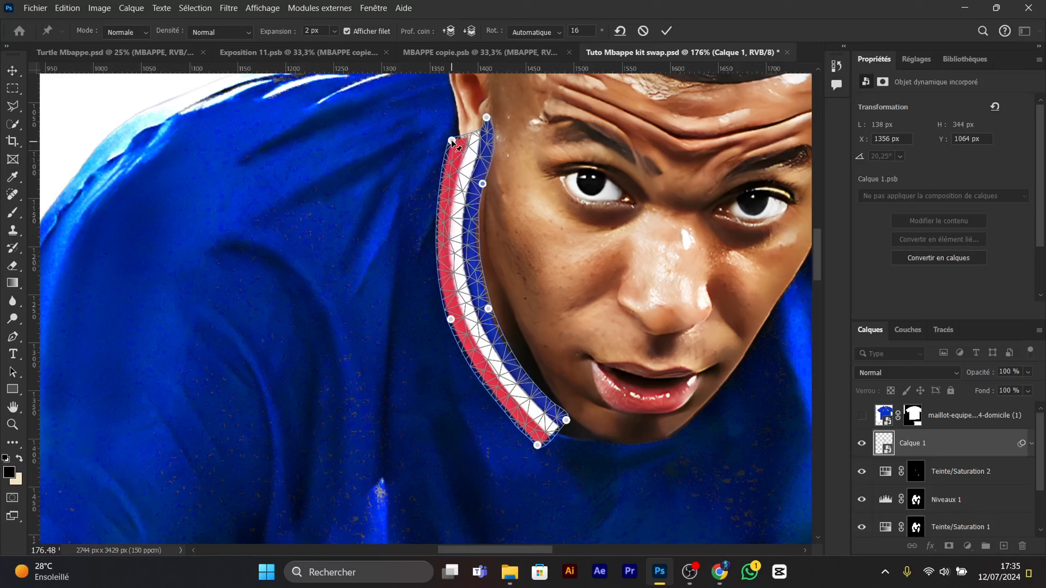
left_click_drag(452, 140, 458, 133)
left_click_drag(537, 446, 574, 419)
left_click_drag(451, 320, 452, 313)
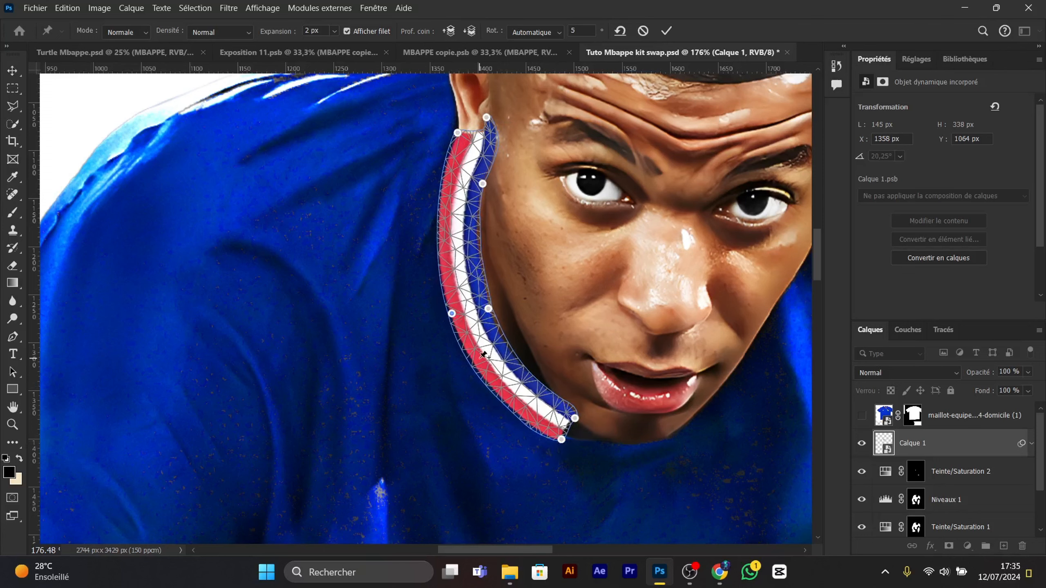
left_click(666, 31)
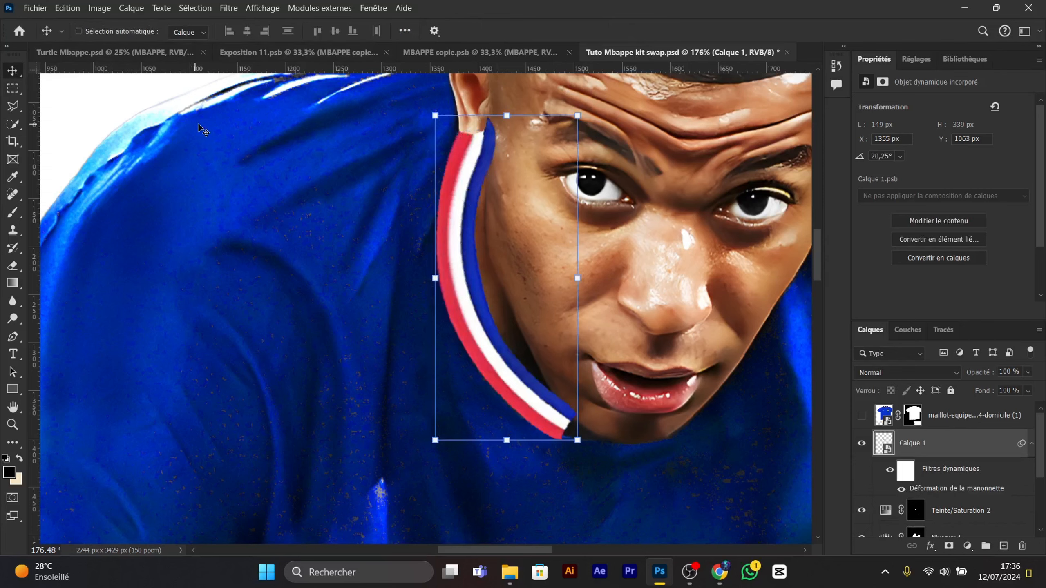
left_click_drag(456, 258, 456, 254)
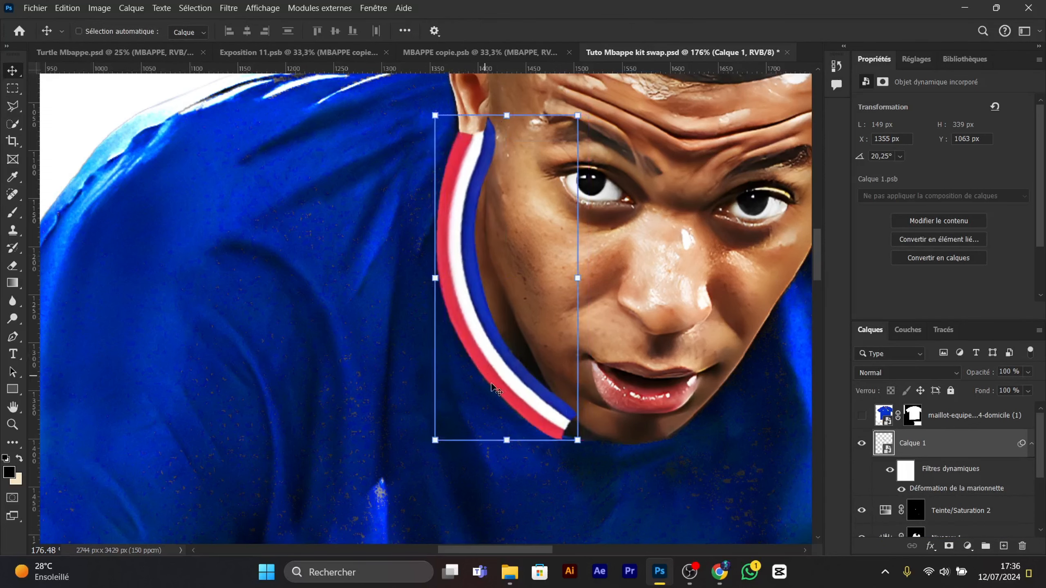
scroll(493, 388, "down", 2)
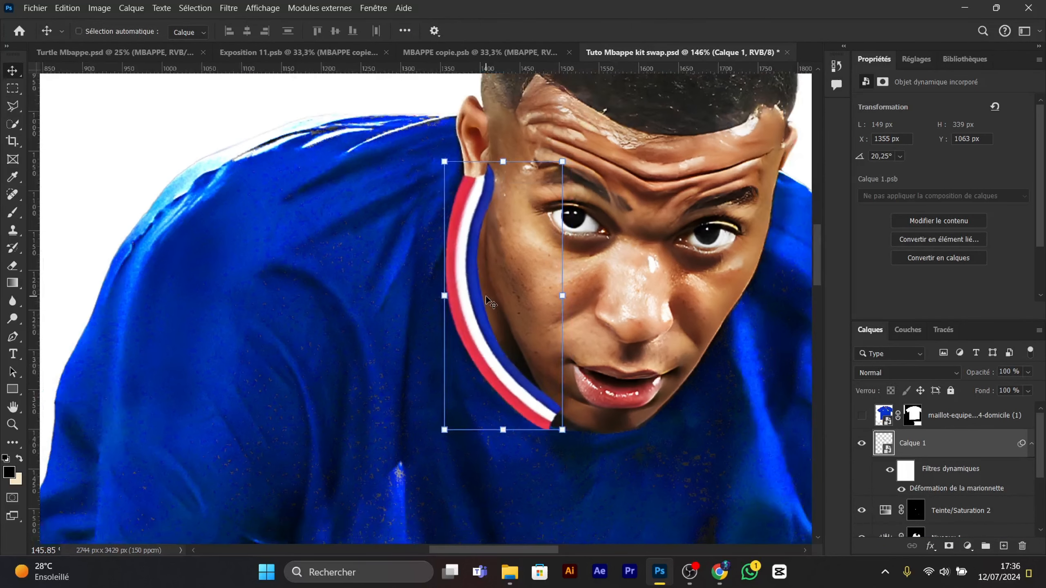
- Add a layer mask to Calque 1 and brush out in black the collar parts covering the ear and jaw edge
left_click(950, 546)
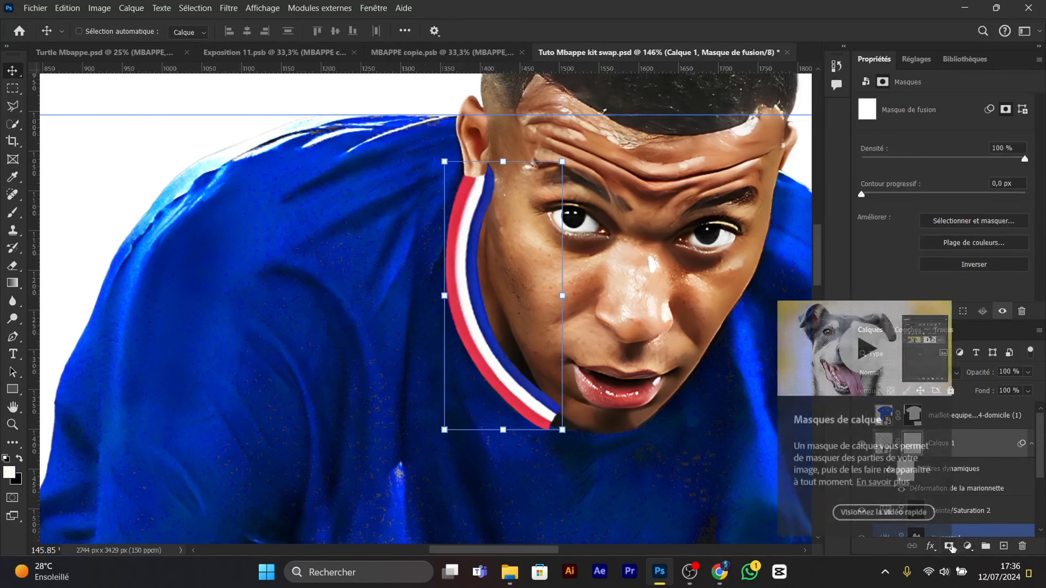
left_click(13, 212)
key("x")
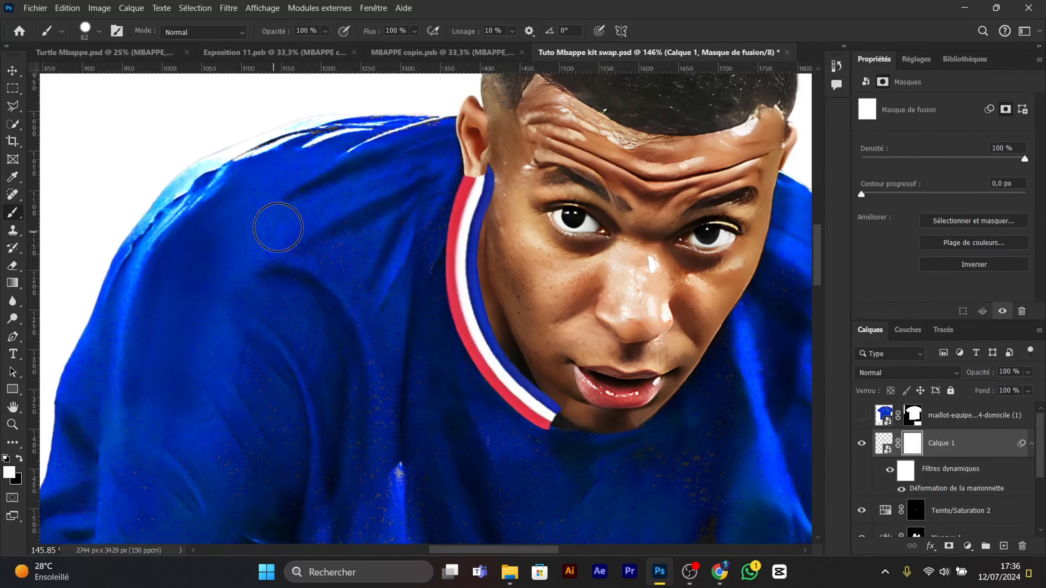
scroll(488, 181, "up", 5)
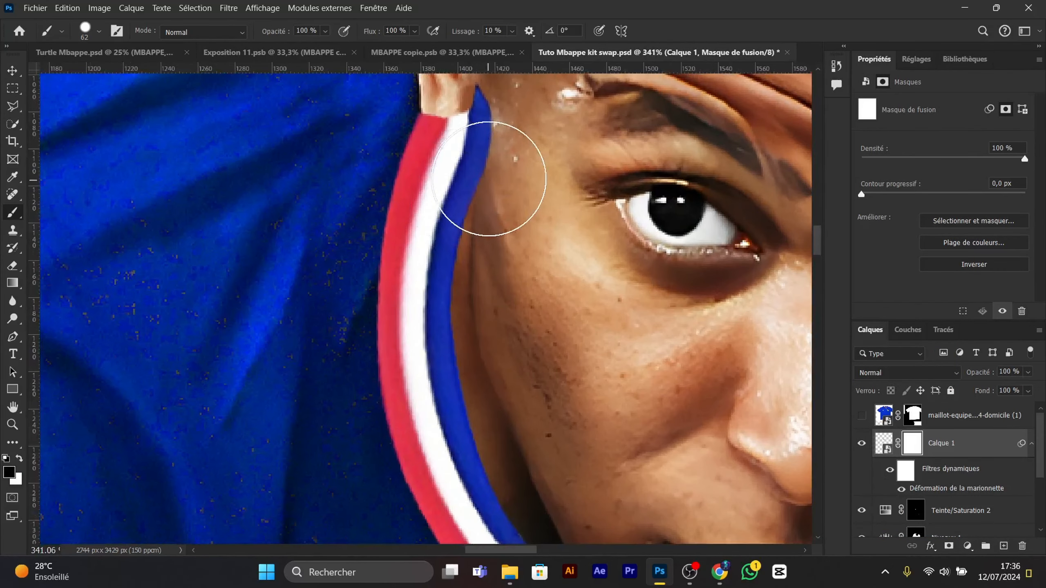
scroll(453, 165, "down", 3)
mouse_move(481, 140)
left_mouse_down()
mouse_move(495, 141)
mouse_move(479, 206)
left_mouse_up()
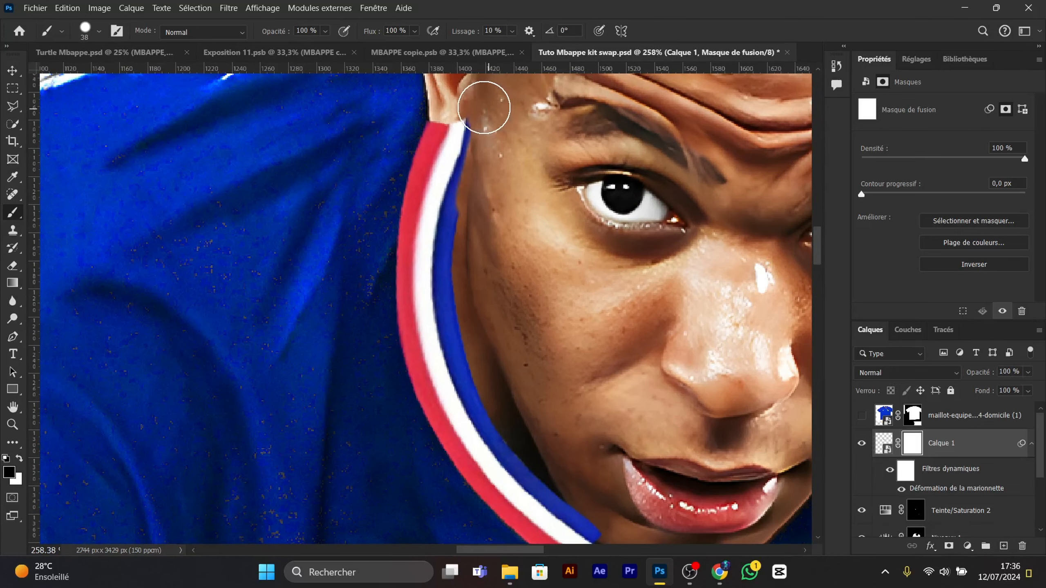
mouse_move(483, 105)
left_mouse_down()
mouse_move(470, 206)
mouse_move(450, 129)
mouse_move(464, 153)
mouse_move(449, 189)
mouse_move(449, 147)
left_mouse_up()
- Undo the stray mask stroke over the white stripe and refine the collar's masked edge around the earlobe with a 9 px brush
scroll(470, 206, "up", 2)
key("x")
key("x")
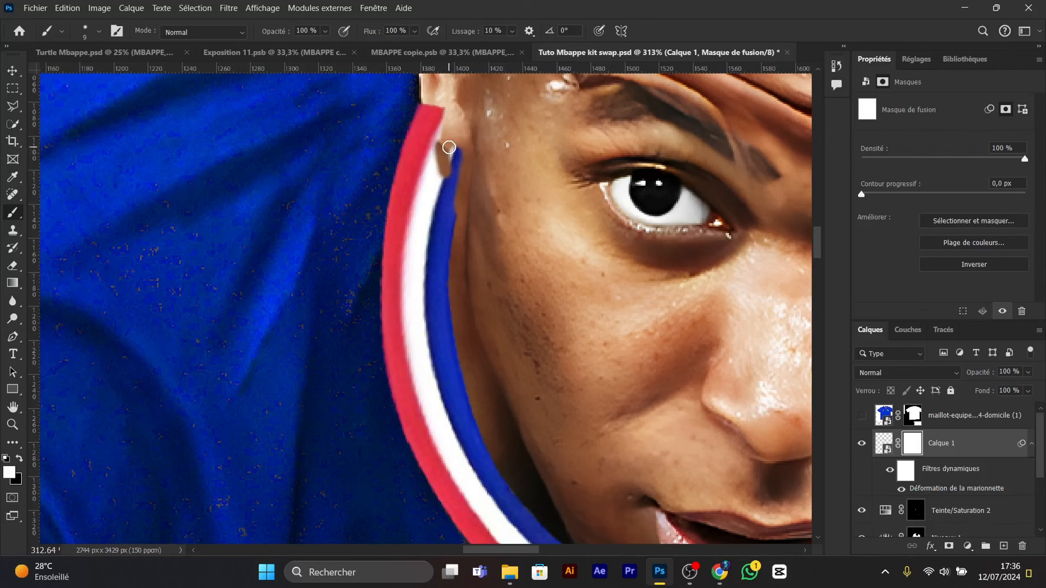
key("ctrl+z")
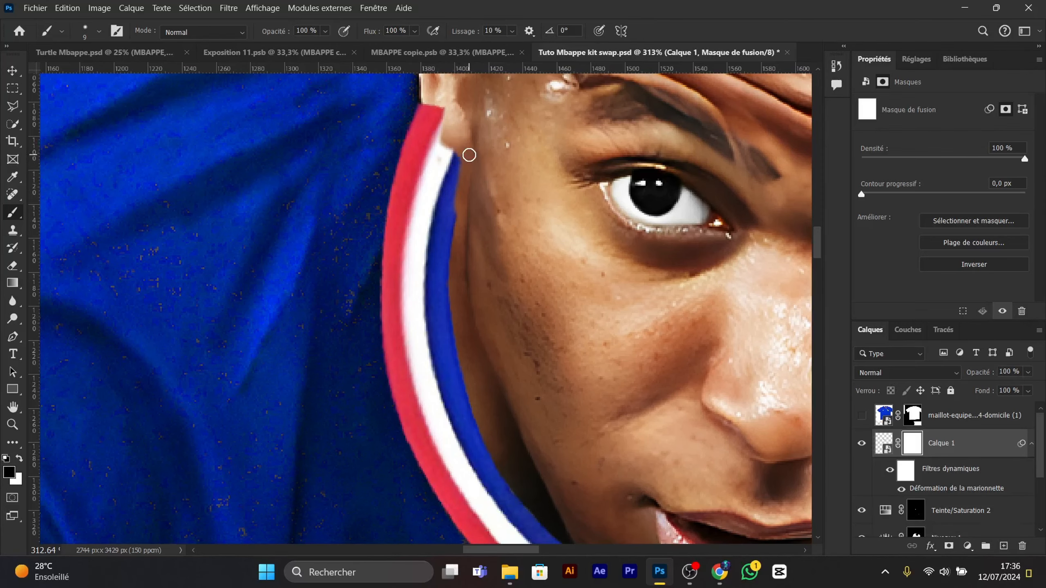
scroll(439, 259, "down", 12)
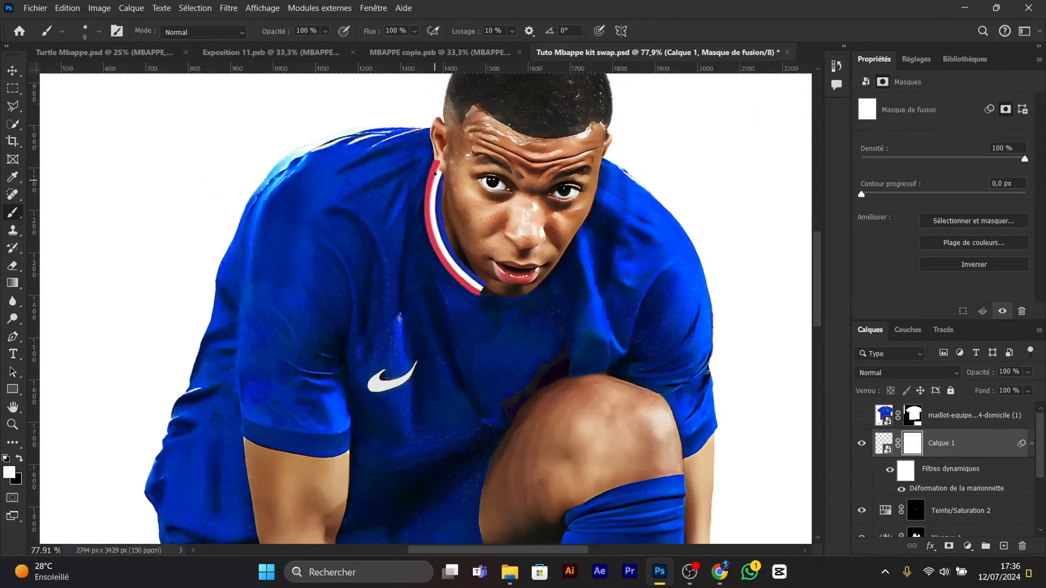
scroll(439, 239, "up", 15)
key("x")
left_click_drag(404, 140, 427, 185)
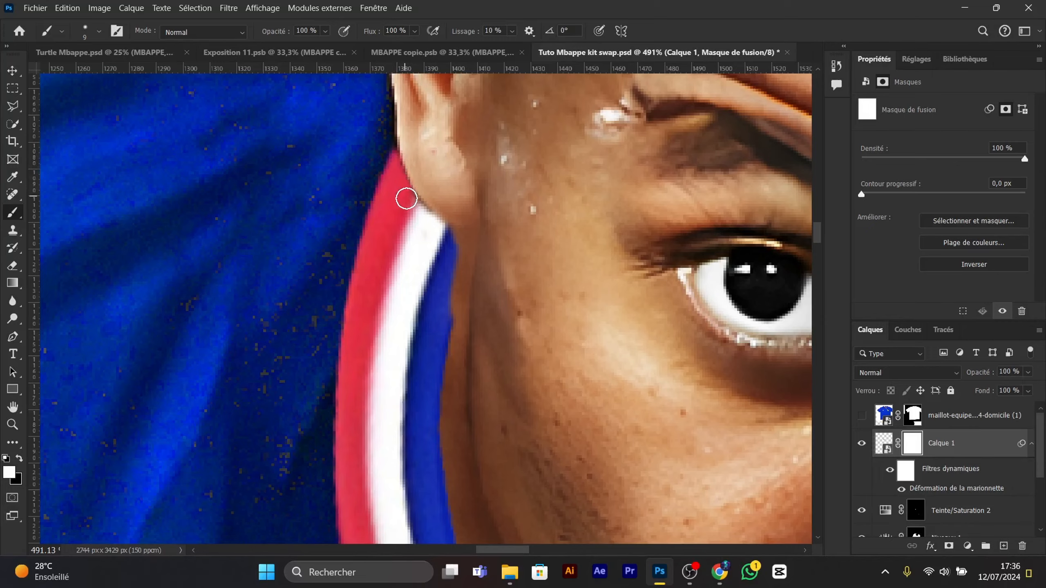
scroll(407, 198, "down", 8)
scroll(436, 210, "up", 6)
key("x")
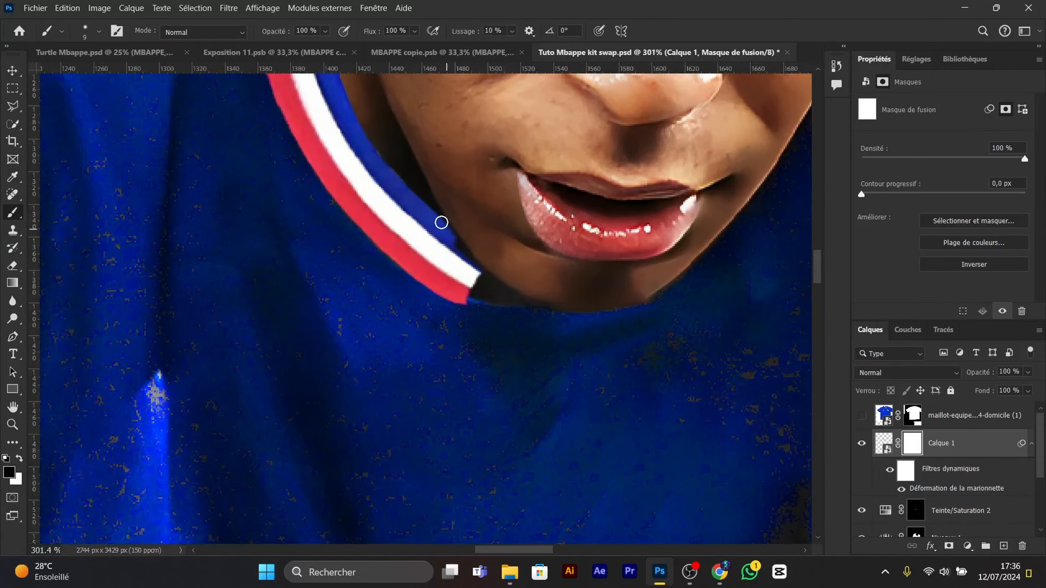
scroll(475, 314, "down", 9)
scroll(475, 314, "up", 1)
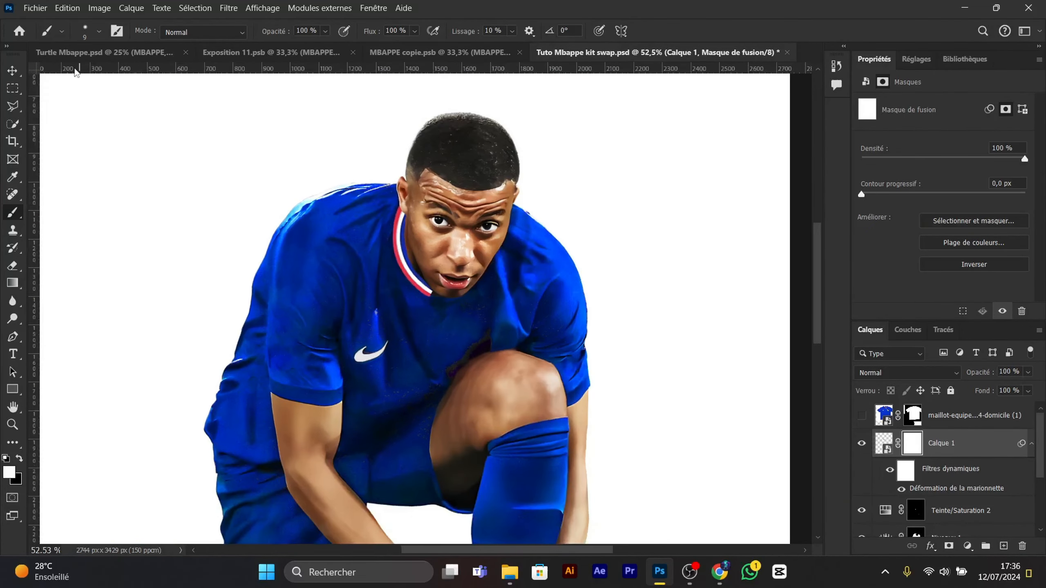
- Show the reference jersey layer, select it and trace a closed Pen path around the right half of its V-neck collar
key("v")
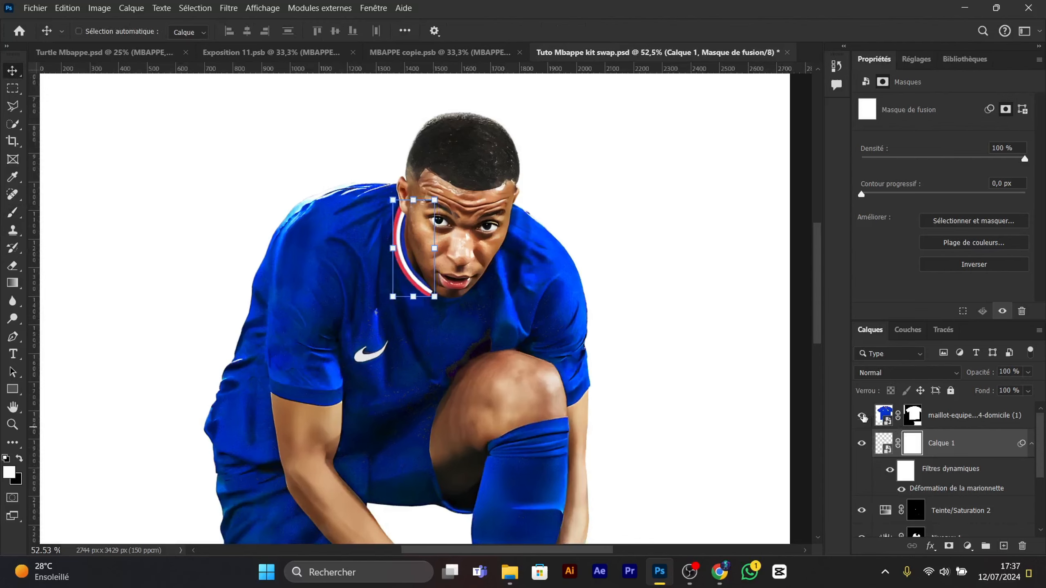
left_click(862, 415)
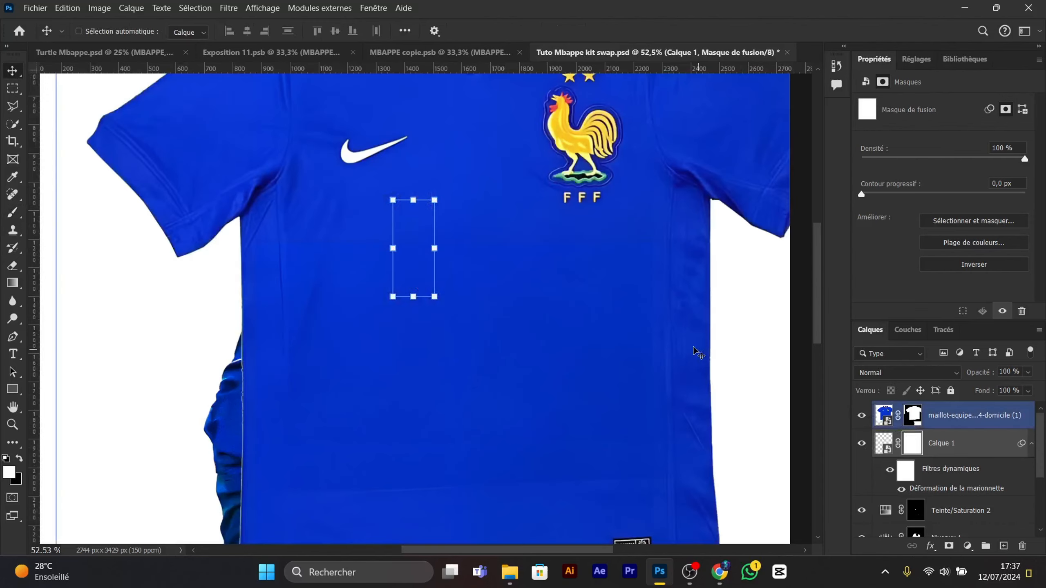
left_click(887, 416)
scroll(608, 307, "down", 3)
scroll(511, 124, "up", 8)
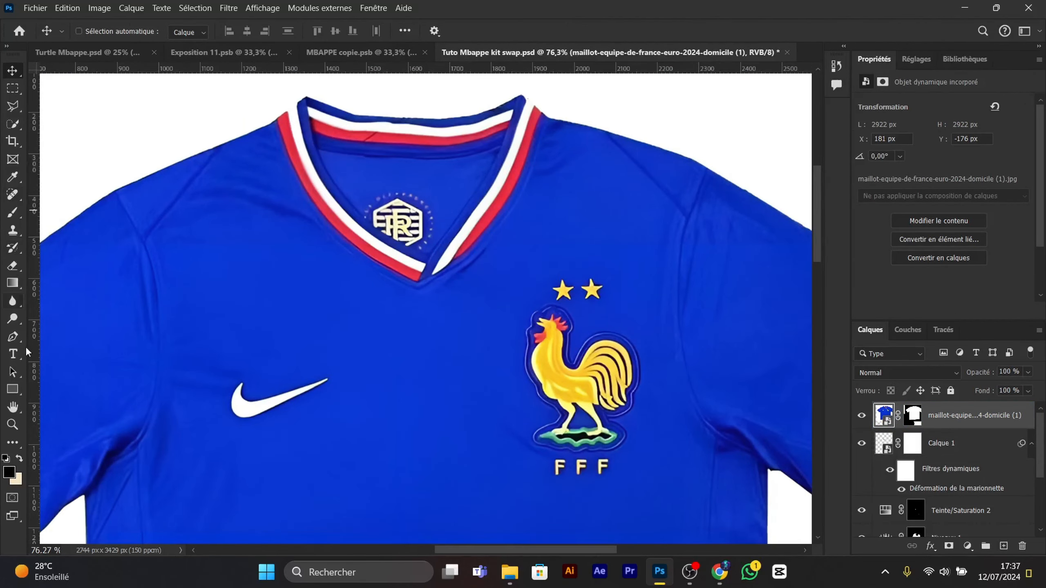
key("p")
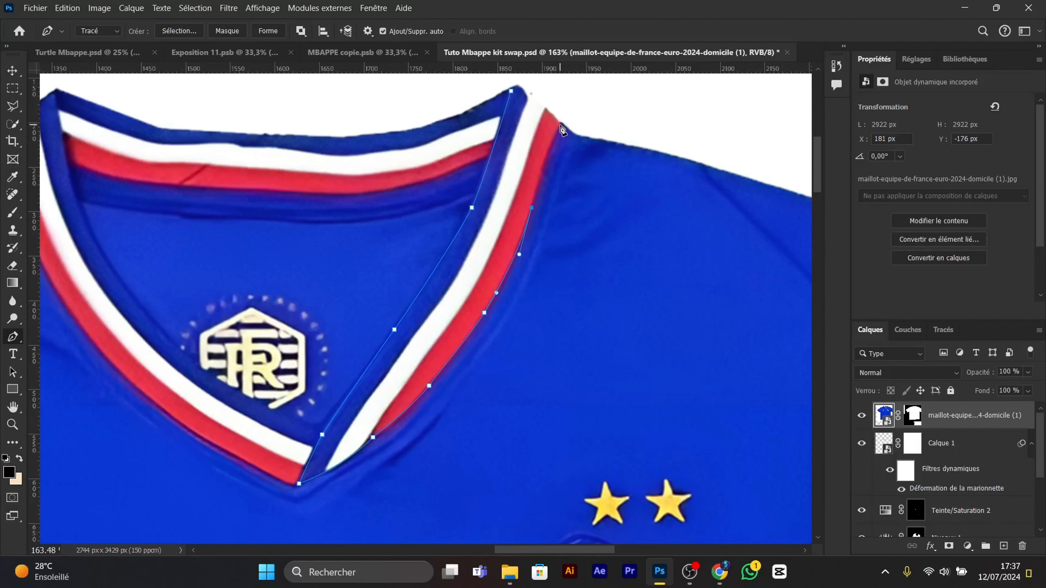
left_click(511, 91)
- Convert the collar path to a new selection with a 0 px feather and copy it to a new layer
scroll(516, 156, "down", 1)
right_click(512, 163)
left_click(562, 221)
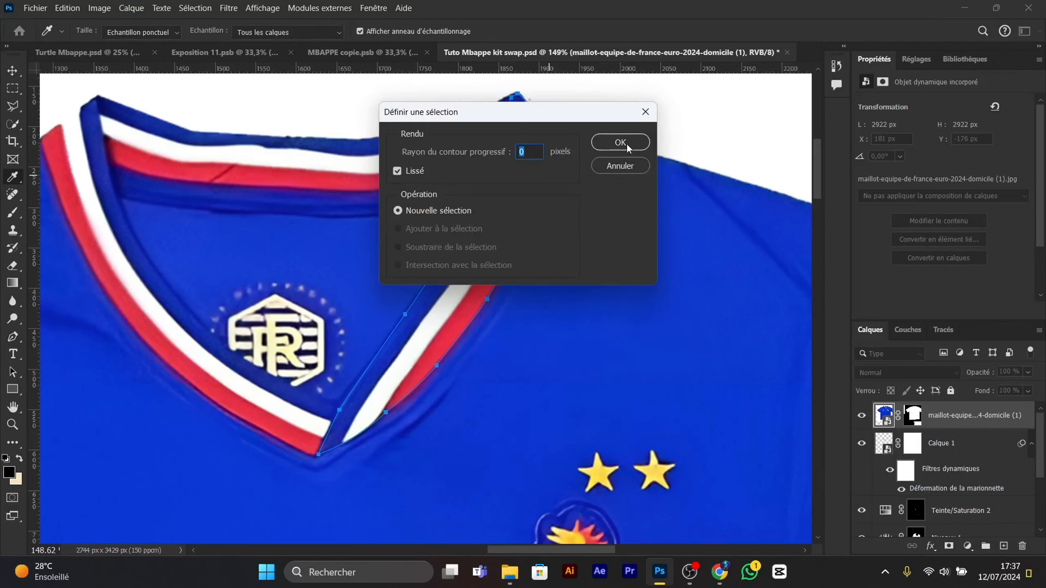
left_click(623, 145)
key("ctrl+j")
- Convert the copied collar half to a smart object, hide the reference jersey layer and move Calque 2 beneath it
right_click(959, 418)
left_click(908, 330)
left_click(862, 444)
left_click_drag(929, 417, 931, 455)
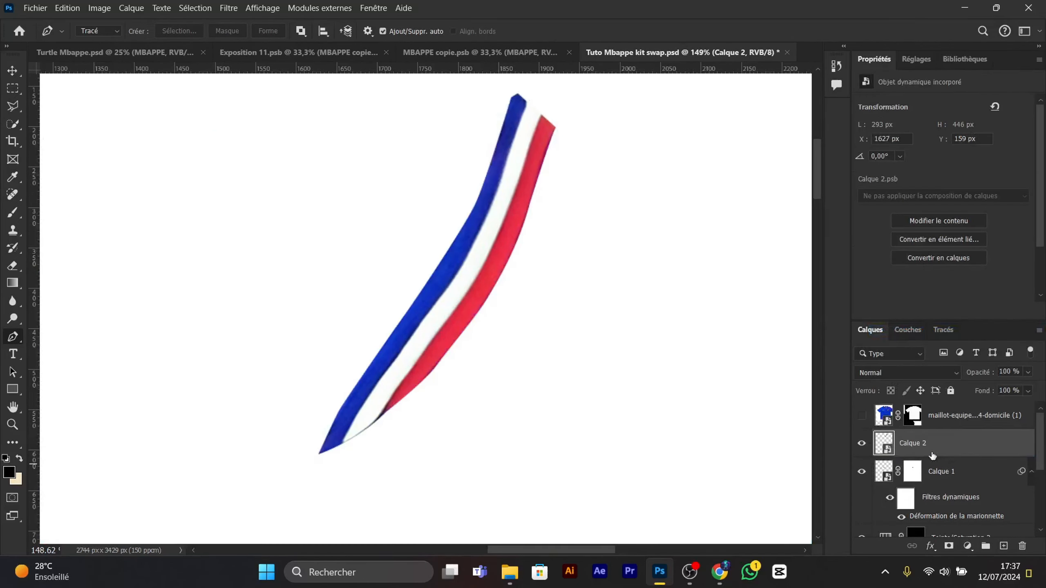
- Move the second collar piece over the player's face and scale it to 72.95%
scroll(474, 180, "down", 8)
key("v")
left_click_drag(477, 203, 455, 374)
scroll(450, 393, "up", 5)
key("ctrl+t")
left_click_drag(498, 458, 460, 402)
scroll(441, 437, "up", 2)
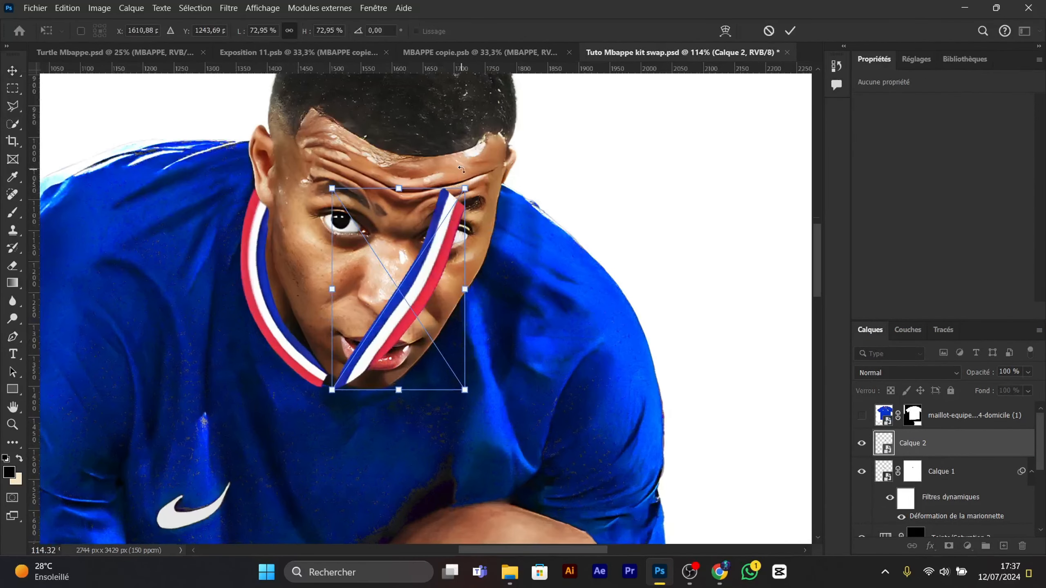
- Rotate the second collar piece to 25.77° and place its lower tip against the end of the first piece under the chin
left_click_drag(469, 253, 475, 271)
left_click_drag(446, 254, 439, 305)
left_click_drag(479, 249, 513, 310)
left_click_drag(388, 367, 428, 392)
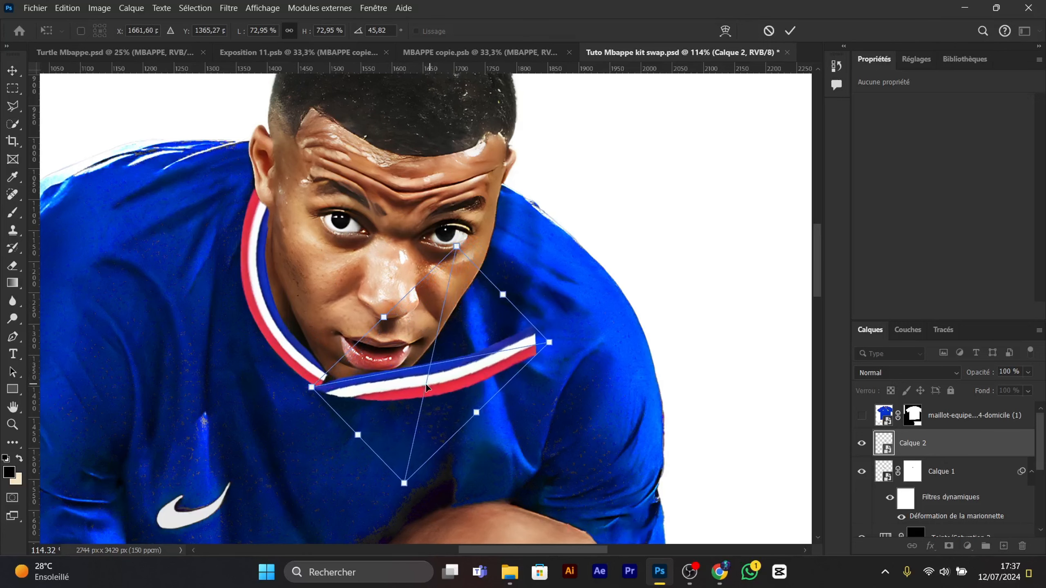
left_click_drag(547, 316, 514, 268)
left_click_drag(459, 367, 450, 313)
left_click_drag(546, 261, 551, 276)
left_click_drag(481, 295, 480, 305)
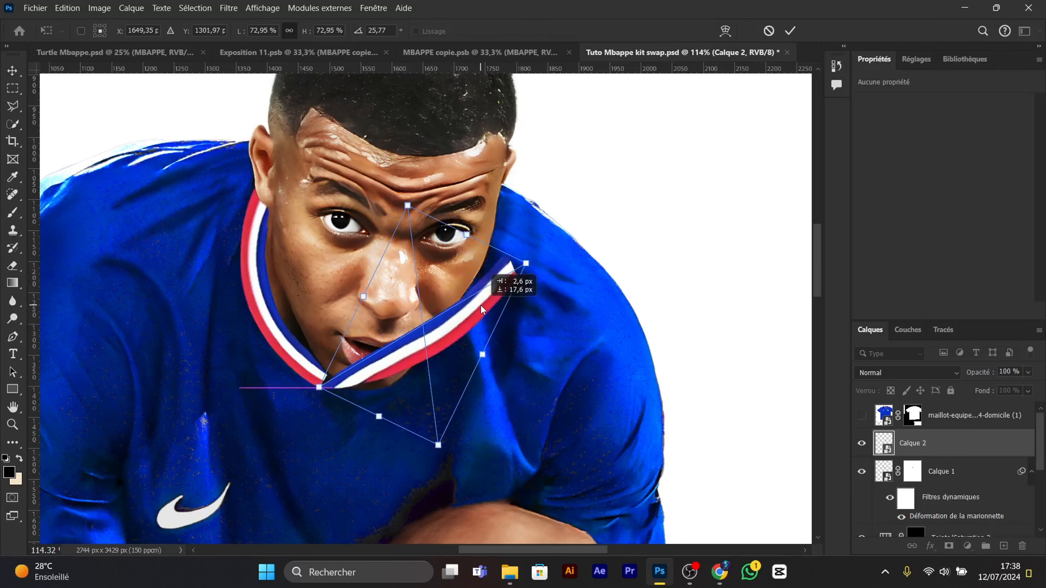
- Fine-tune the second collar piece along the jaw, rotate it to 21.26° and apply the transformation
mouse_move(526, 263)
left_mouse_down()
mouse_move(509, 273)
mouse_move(515, 251)
left_mouse_up()
left_click_drag(514, 233, 510, 229)
left_click_drag(466, 290, 459, 282)
scroll(350, 365, "up", 5)
mouse_move(339, 392)
left_mouse_down()
mouse_move(347, 383)
mouse_move(304, 387)
mouse_move(325, 383)
left_mouse_up()
scroll(292, 406, "up", 5)
scroll(353, 384, "down", 7)
scroll(359, 387, "down", 3)
- Show the reference jersey to examine how its collar halves meet, and hide it again
left_click(865, 416)
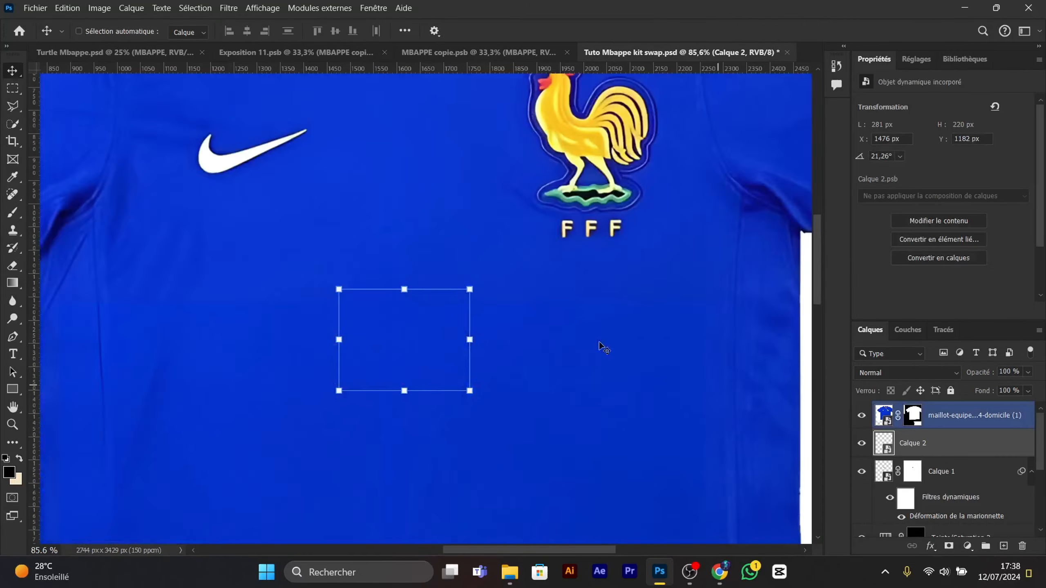
scroll(603, 348, "down", 5)
scroll(568, 206, "up", 3)
left_click(865, 416)
scroll(501, 515, "up", 5)
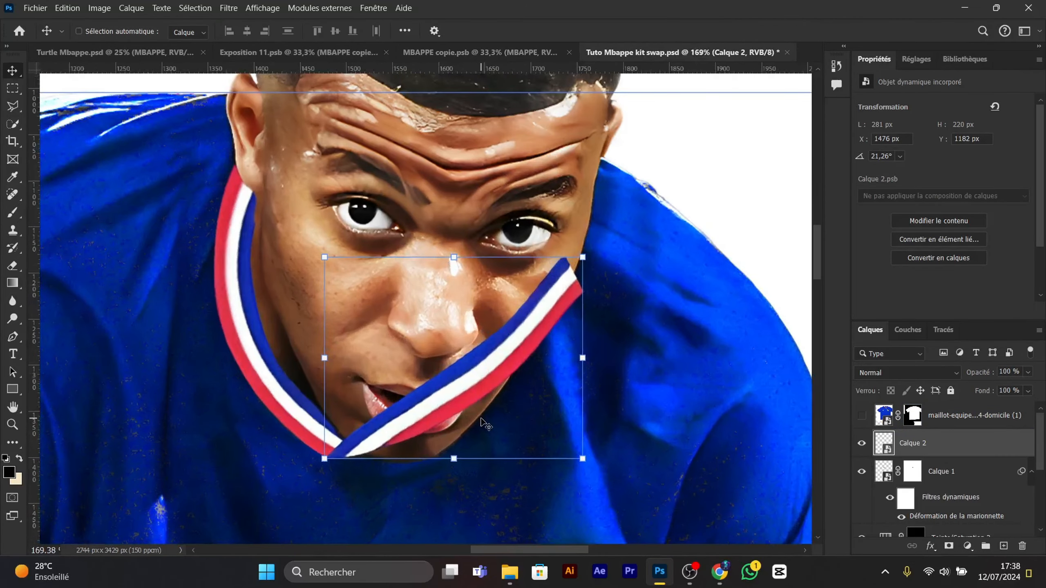
- Start a Puppet Warp on Calque 2, pin its ends and edges, and bend its middle and lower part down around the chin
left_click(67, 8)
left_click(162, 271)
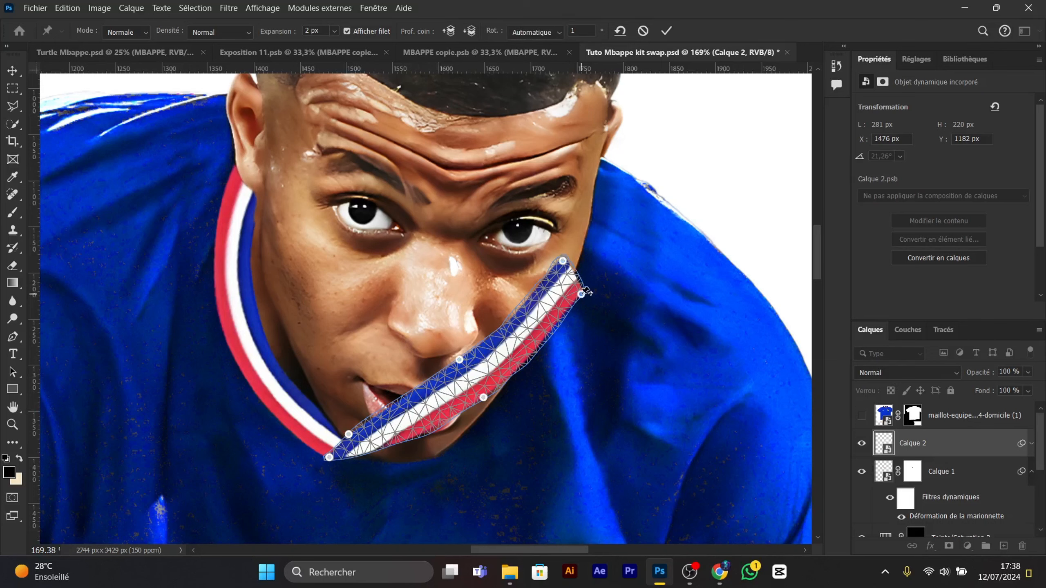
left_click_drag(459, 359, 471, 385)
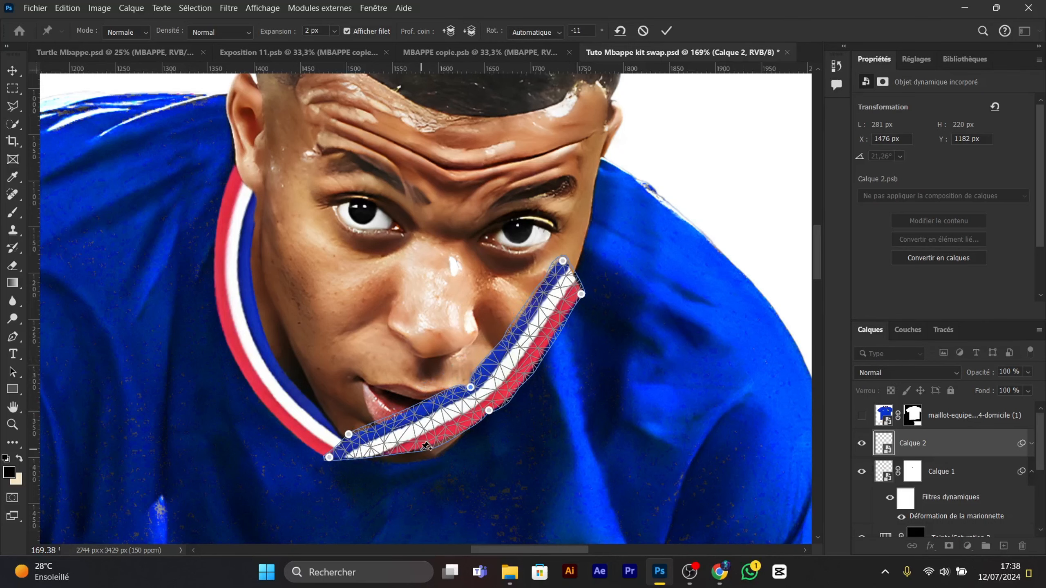
left_click_drag(420, 450, 423, 460)
left_click_drag(409, 417, 416, 431)
left_click_drag(488, 411, 492, 415)
- Extend the second collar piece's upper end up the neck, smooth its inner curve and apply the Puppet Warp
left_click_drag(563, 262, 581, 240)
left_click_drag(471, 387, 479, 384)
left_click_drag(417, 431, 406, 431)
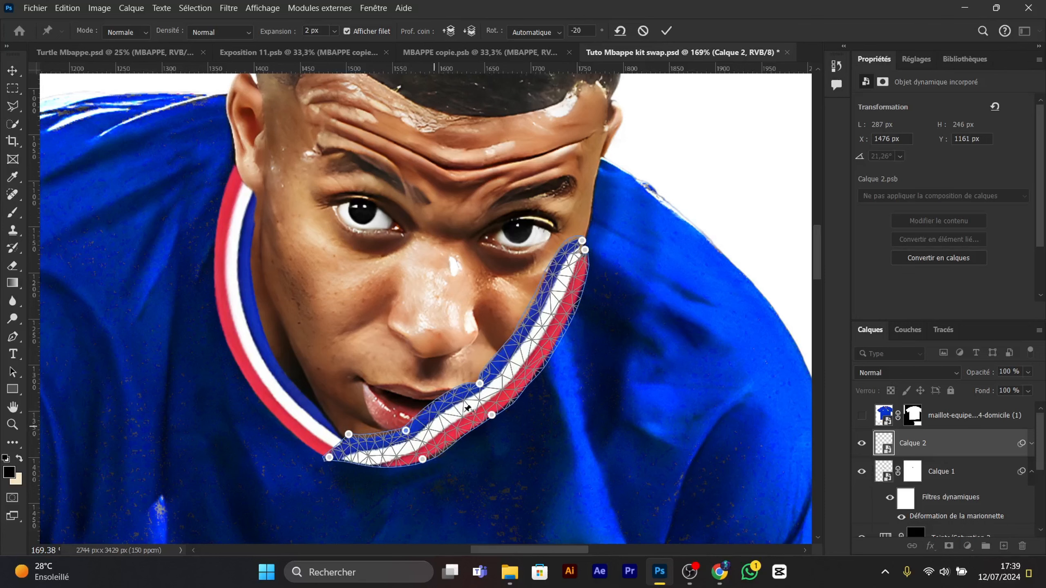
left_click_drag(480, 384, 478, 380)
left_click(666, 30)
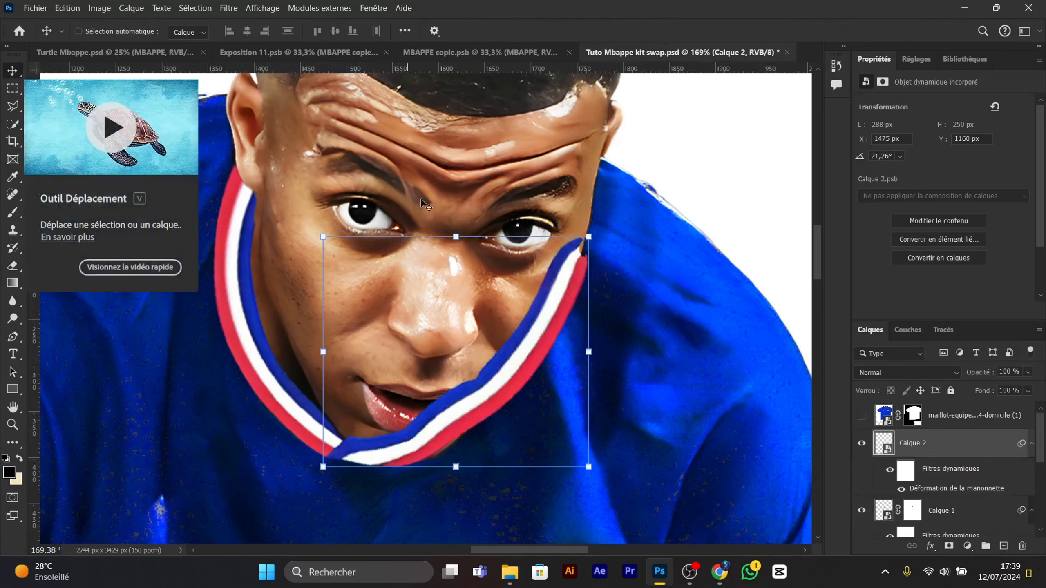
scroll(439, 387, "down", 2)
scroll(440, 387, "up", 2)
key("ctrl+t")
key("Return")
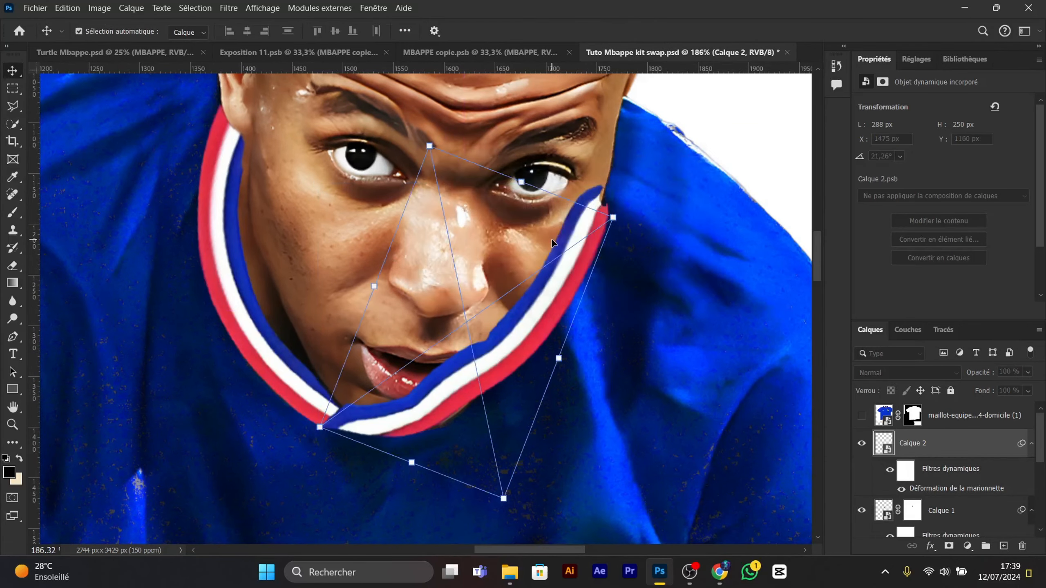
right_click(486, 248)
left_click(769, 31)
- Reopen the Puppet Warp on Calque 2, shift its lower and middle pins to smooth the curve under the chin, and apply it
left_click(68, 8)
left_click(172, 267)
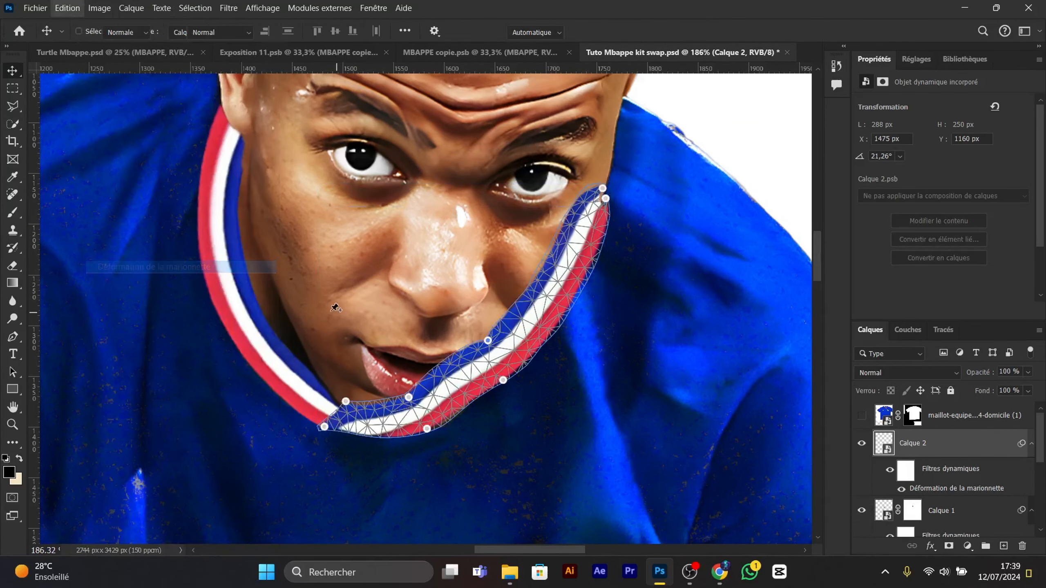
left_click_drag(427, 428, 431, 432)
left_click_drag(408, 398, 423, 401)
left_click_drag(504, 381, 506, 385)
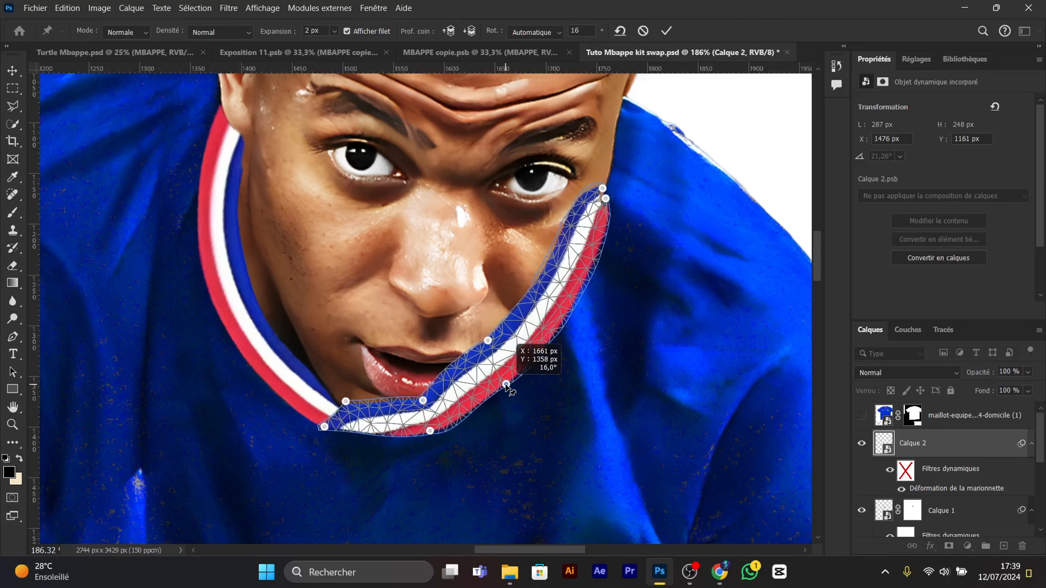
left_click(666, 31)
- Add a layer mask to Calque 2 and paint out the collar areas that overlap the cheek and chin
left_click(948, 545)
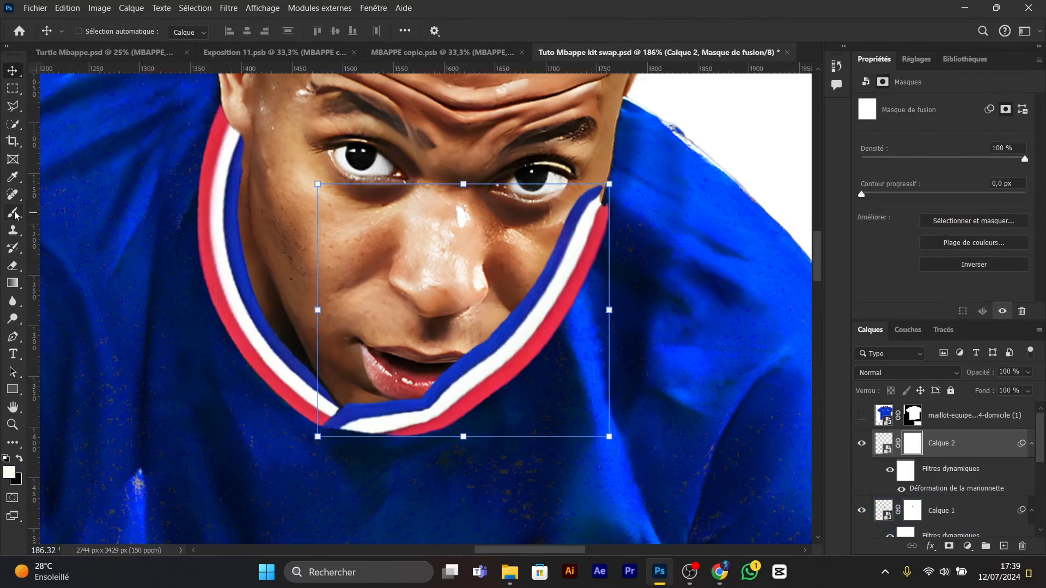
key("b")
key("x")
left_click_drag(482, 269, 516, 268)
scroll(591, 222, "up", 2)
mouse_move(575, 182)
left_mouse_down()
mouse_move(461, 366)
mouse_move(297, 449)
mouse_move(412, 457)
mouse_move(324, 450)
mouse_move(378, 461)
left_mouse_up()
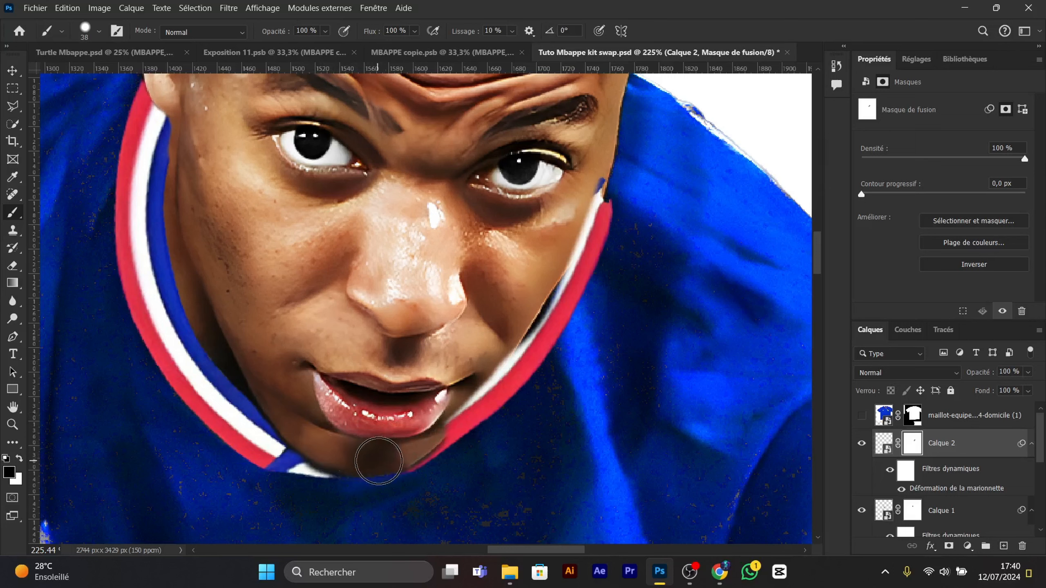
- Restore the thin collar strip under the chin and beside the mouth on the Calque 2 mask using a smaller brush
key("x")
left_click_drag(288, 470, 308, 472)
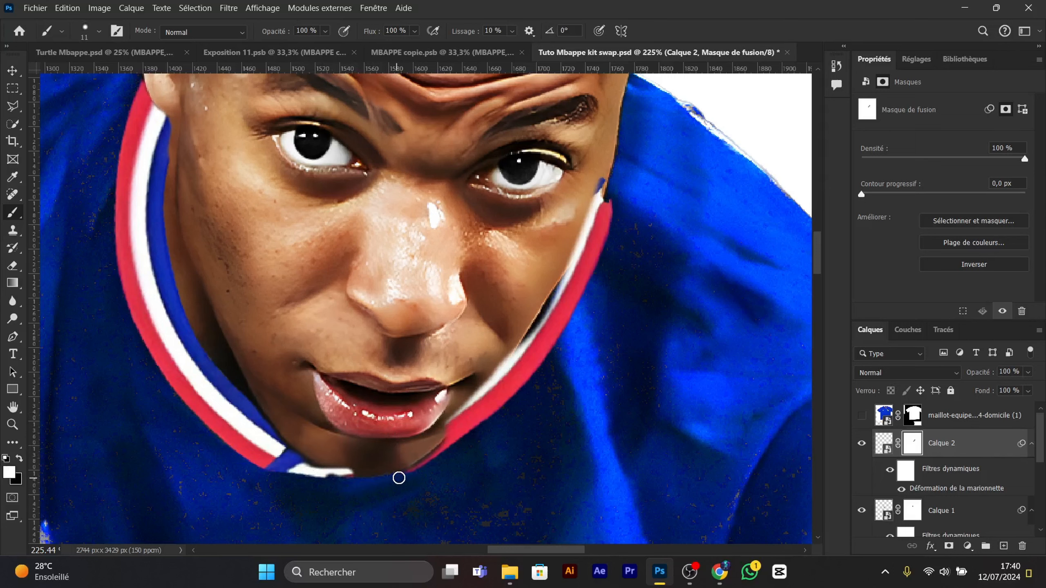
mouse_move(454, 421)
left_mouse_down()
mouse_move(526, 329)
mouse_move(460, 407)
mouse_move(471, 406)
left_mouse_up()
- Mask out the leftover blue tip beside the cheek and refine the collar's inner edge along the jaw
key("x")
right_click(530, 329, "alt")
mouse_move(615, 184)
left_mouse_down()
mouse_move(612, 277)
mouse_move(535, 305)
left_mouse_up()
scroll(504, 391, "up", 3)
key("x")
right_click(604, 223, "alt")
mouse_move(604, 223)
left_mouse_down()
mouse_move(568, 256)
mouse_move(497, 376)
mouse_move(576, 250)
left_mouse_up()
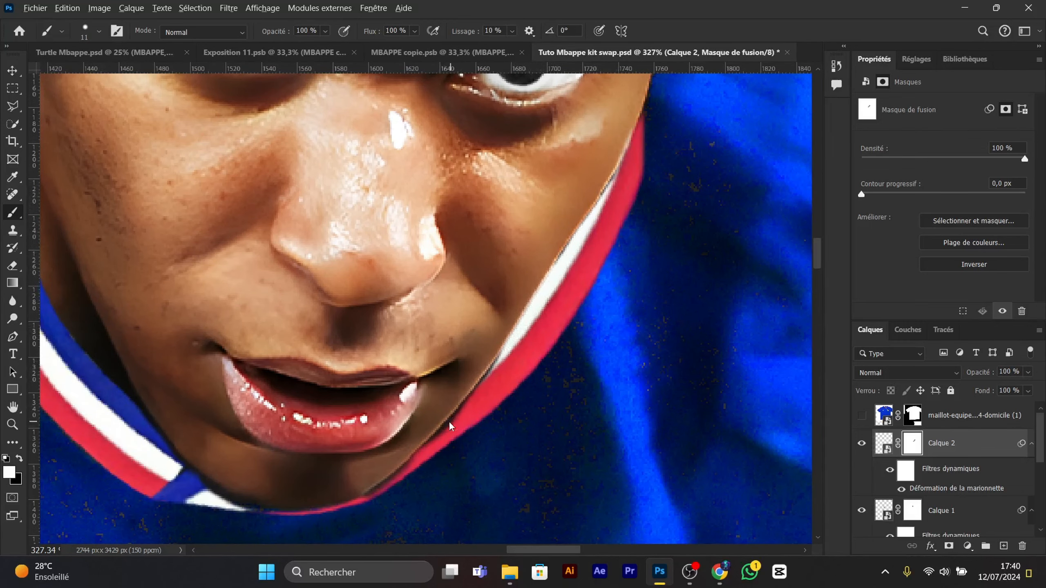
scroll(466, 407, "down", 10)
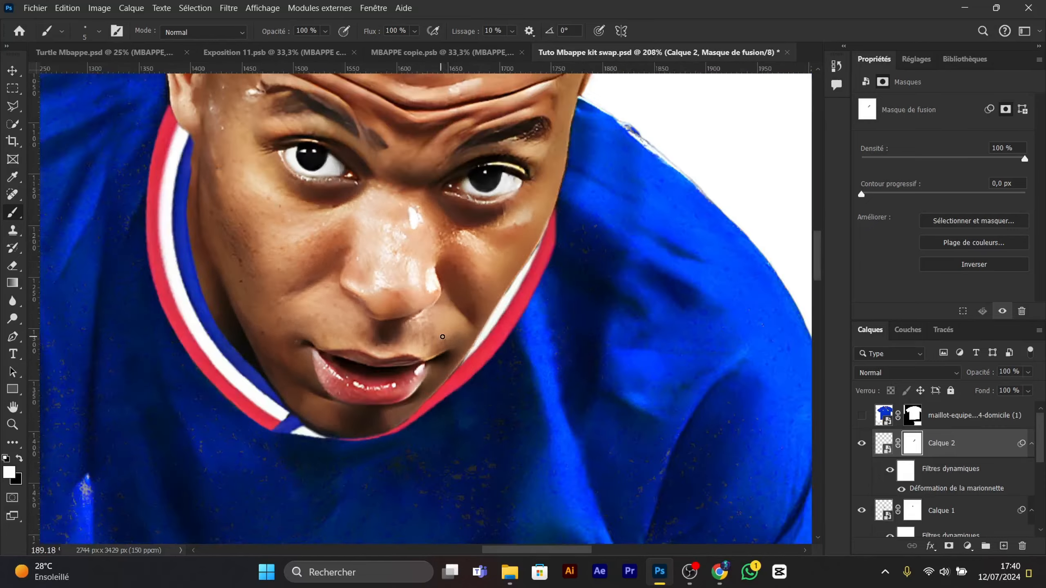
- Clean up the junction where the two collar halves overlap under the chin on the Calque 2 mask
scroll(404, 284, "up", 8)
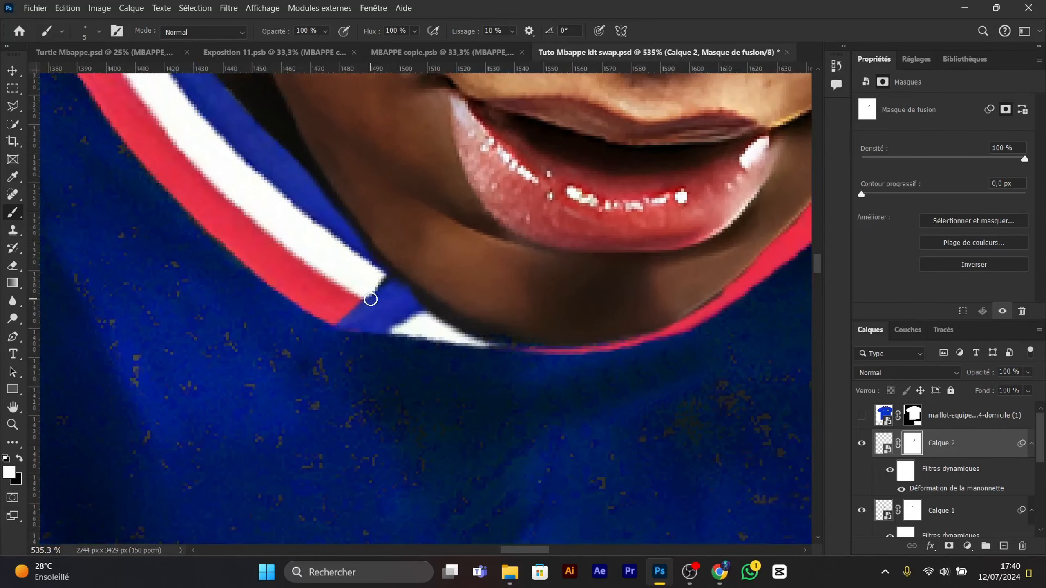
key("x")
right_click(373, 295, "alt")
left_click(378, 290)
key("x")
left_click_drag(379, 290, 393, 301)
key("x")
scroll(400, 249, "down", 10)
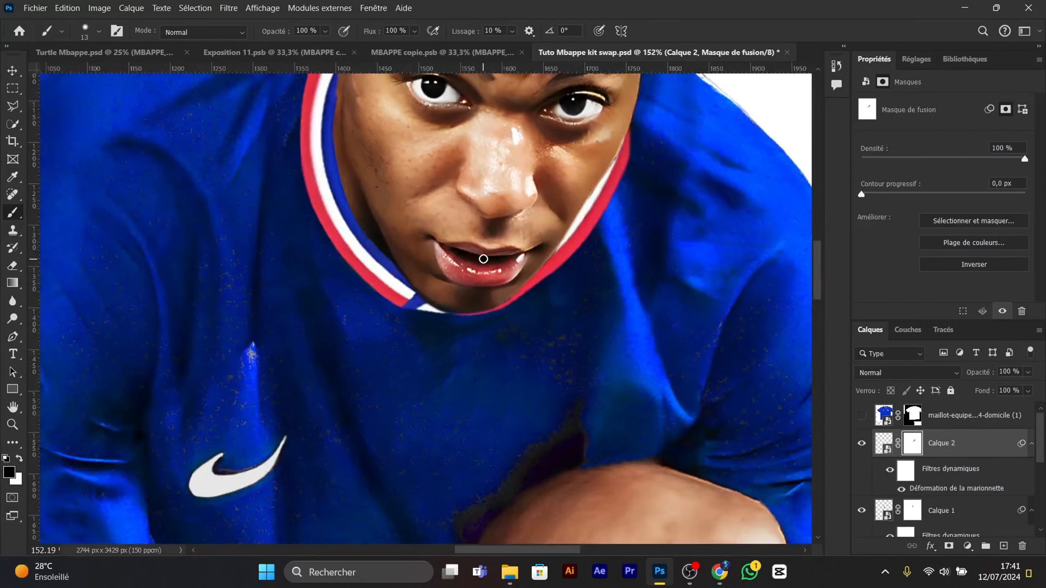
- Group the two collar layers, Calque 2 and Calque 1
scroll(510, 204, "up", 3)
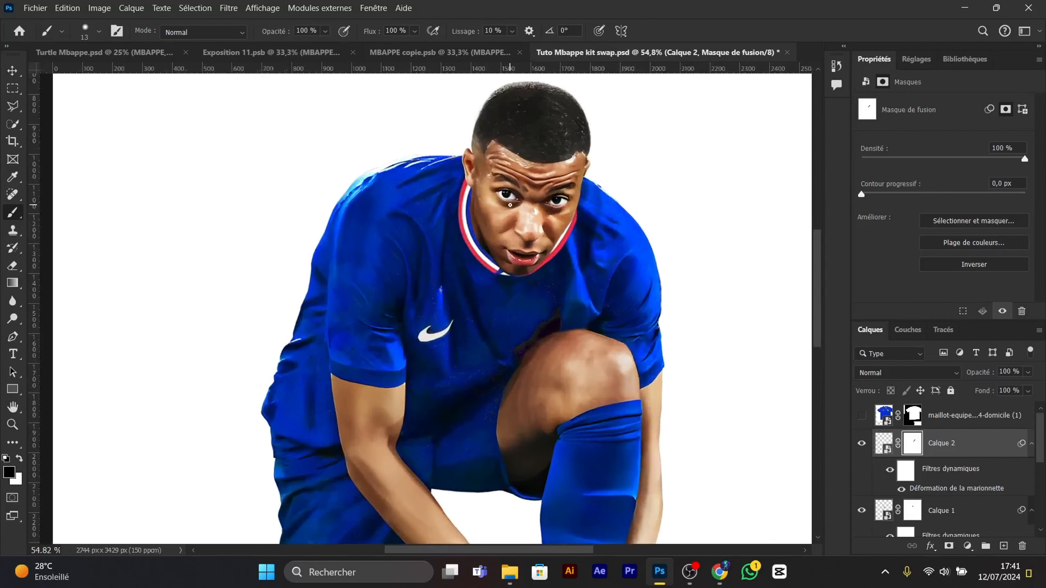
scroll(510, 204, "down", 3)
scroll(515, 194, "up", 1)
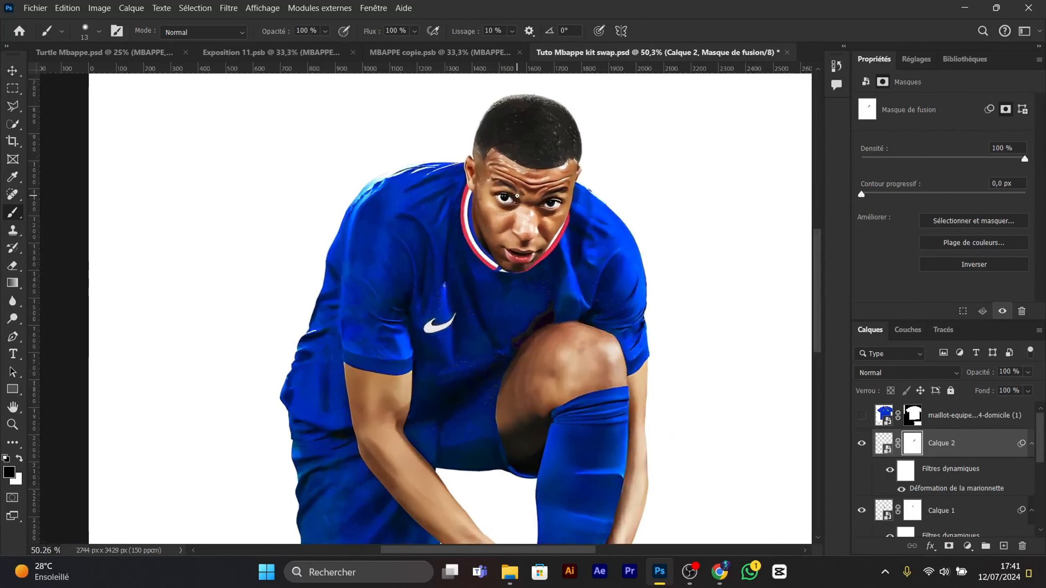
scroll(517, 195, "up", 1)
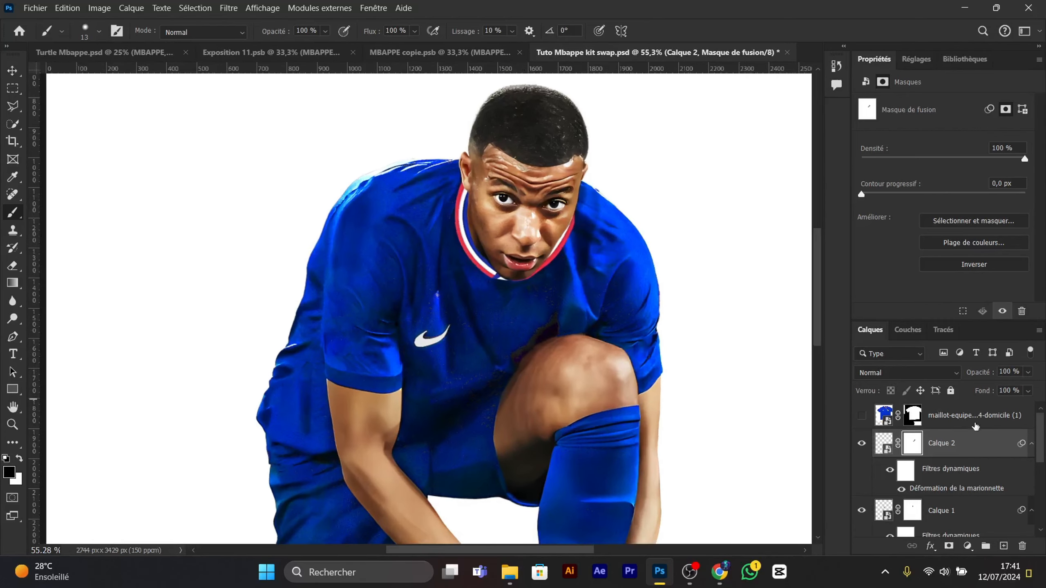
scroll(939, 458, "down", 1)
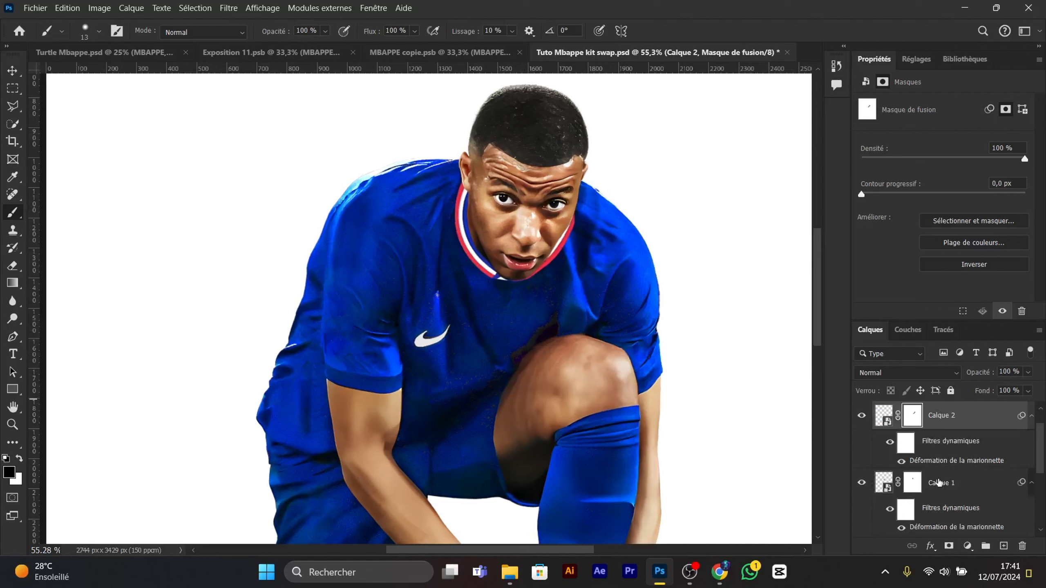
left_click(938, 482)
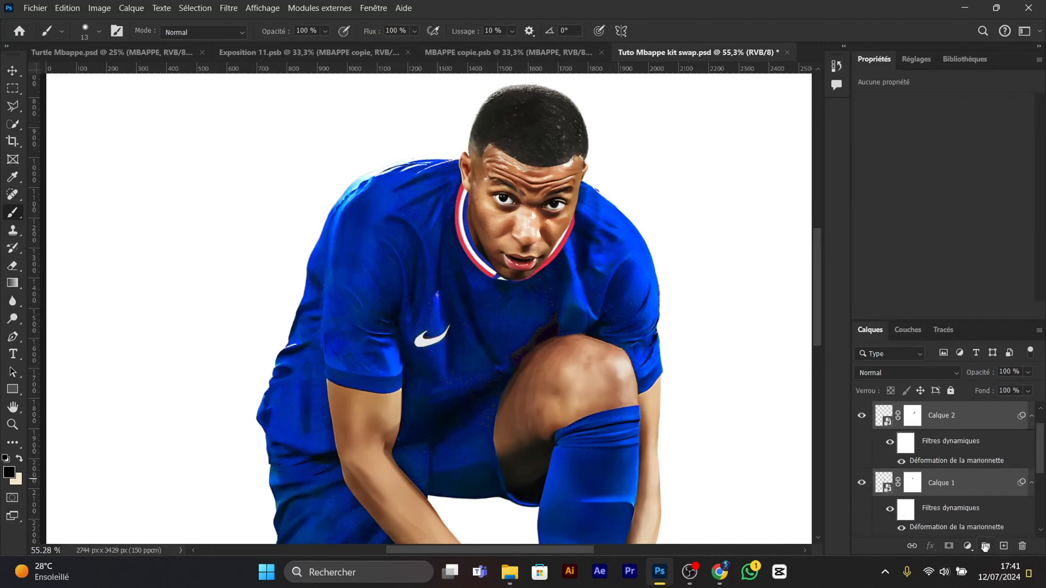
left_click(985, 547)
- Clip an Exposure adjustment layer to the collar group, set its exposure to -3.61 and invert its mask
scroll(936, 416, "up", 1)
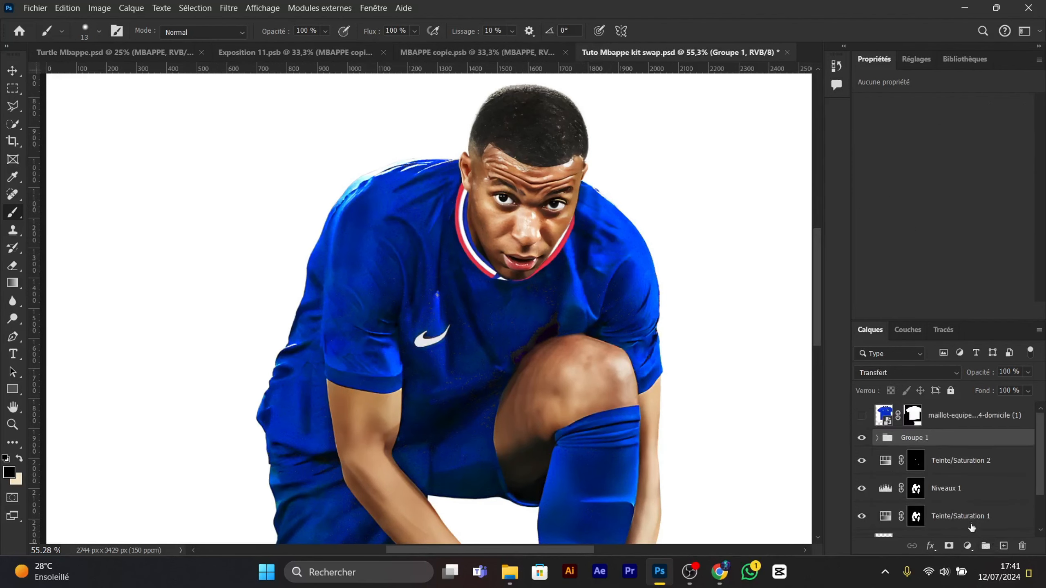
left_click(966, 546)
left_click(927, 381)
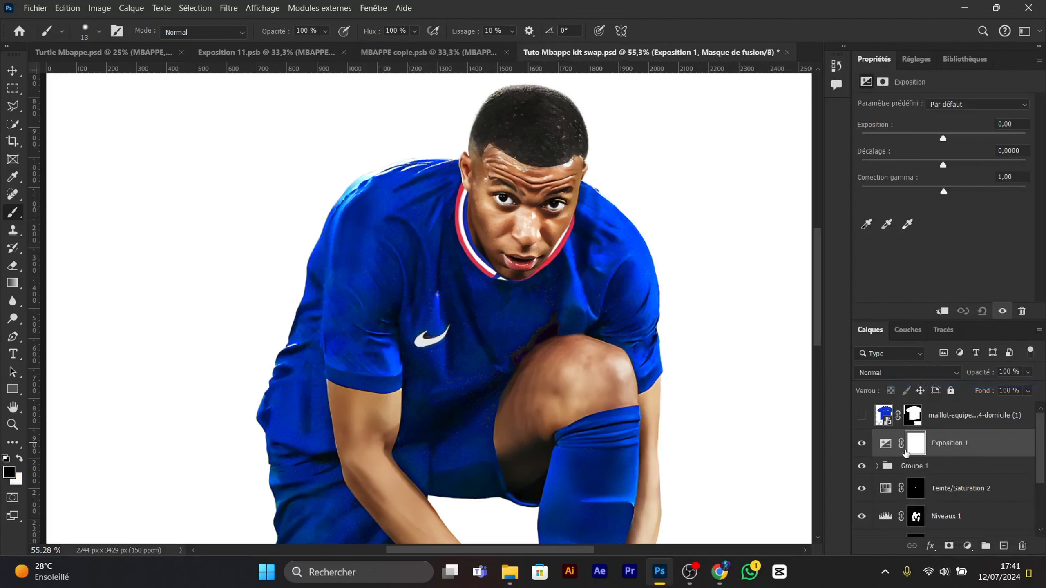
left_click(892, 453, "alt")
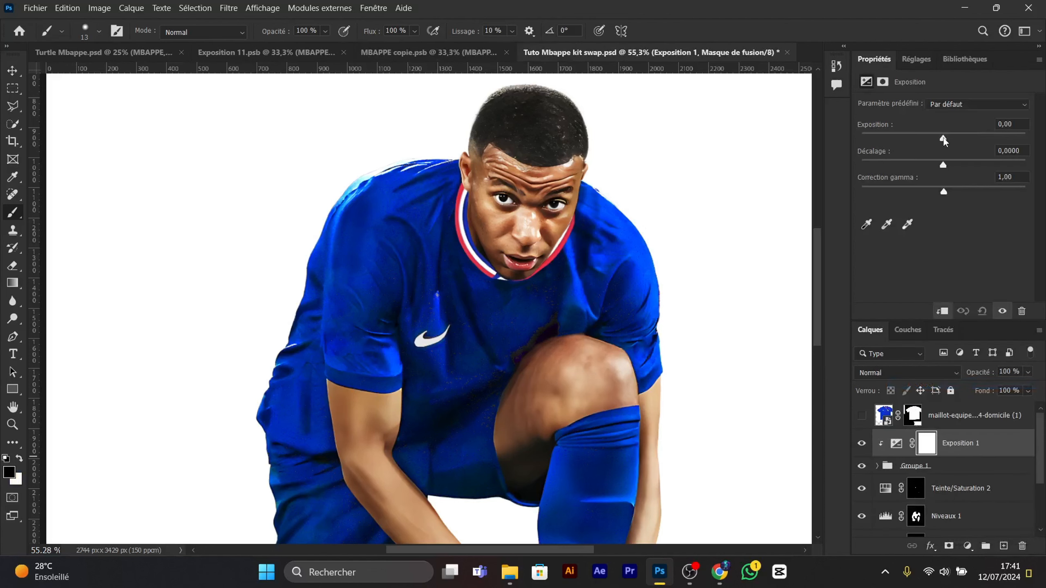
left_click_drag(943, 140, 903, 142)
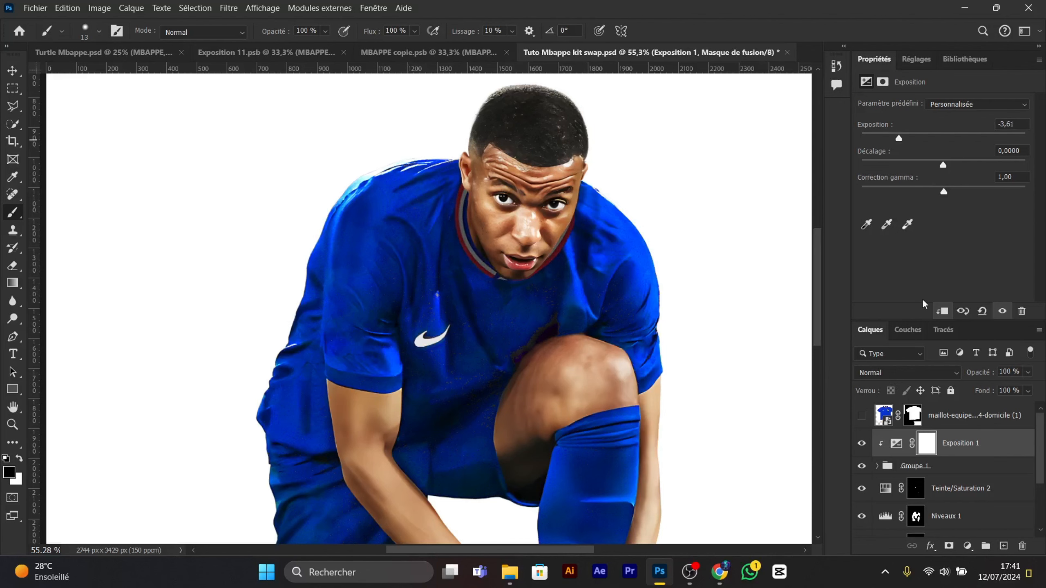
left_click(927, 449)
left_click(964, 266)
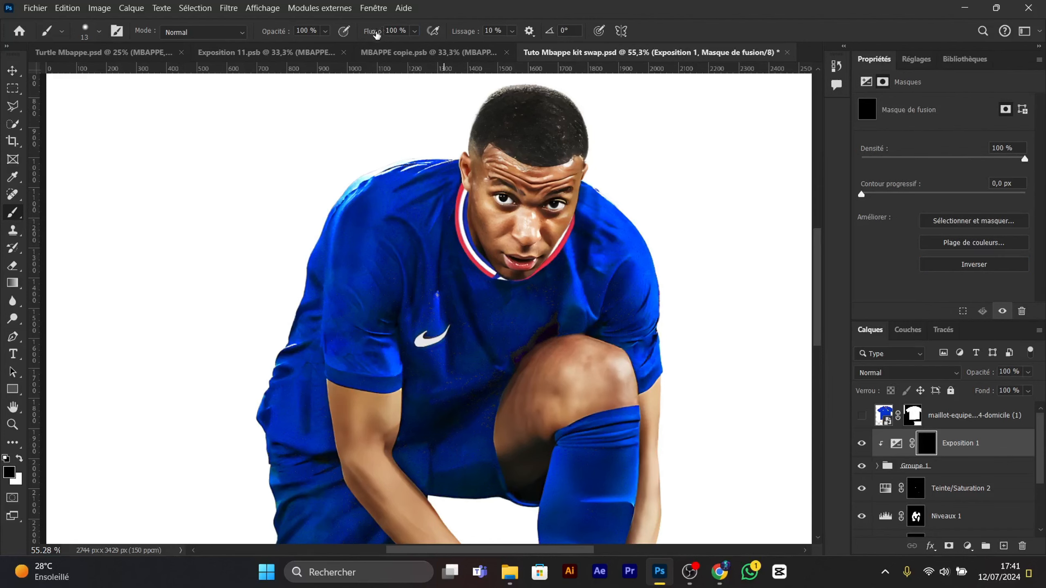
- Set the brush flow to 10% and paint a soft shadow on the collar just below the ear
left_click_drag(376, 33, 312, 35)
scroll(495, 235, "up", 10)
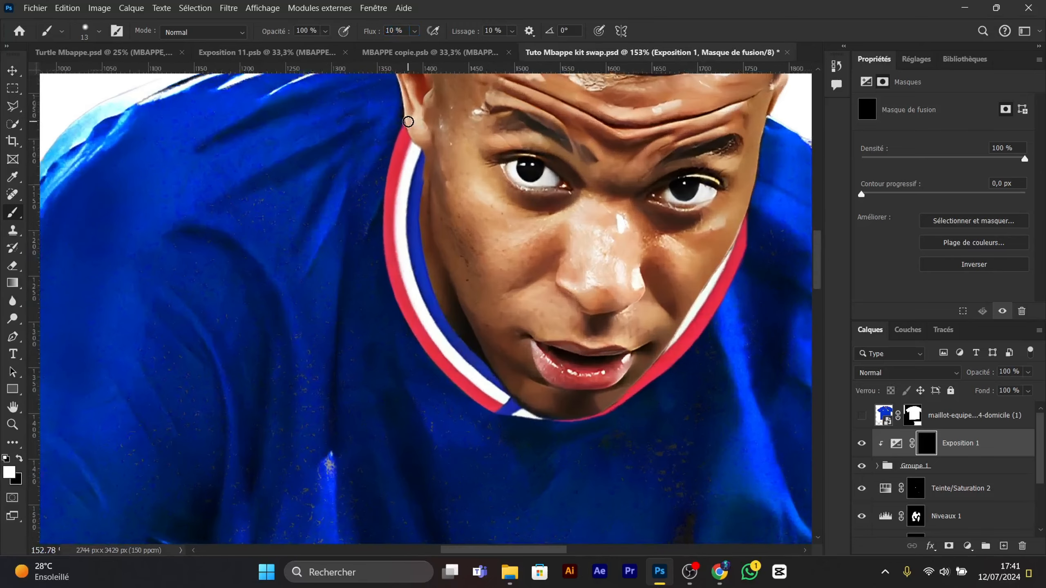
key("x")
left_click_drag(410, 131, 421, 131)
mouse_move(417, 131)
left_mouse_down()
mouse_move(474, 212)
mouse_move(460, 215)
mouse_move(434, 186)
mouse_move(404, 115)
mouse_move(480, 226)
mouse_move(448, 210)
mouse_move(406, 112)
left_mouse_up()
scroll(408, 127, "up", 4)
scroll(448, 145, "down", 4)
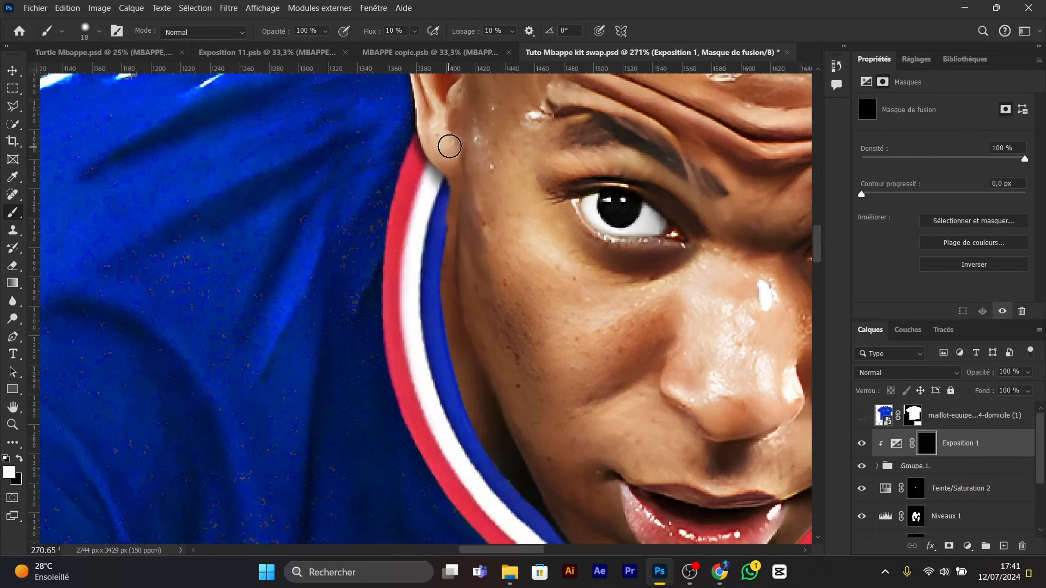
scroll(419, 238, "up", 1)
scroll(420, 237, "down", 3)
scroll(500, 377, "up", 2)
scroll(401, 154, "down", 3)
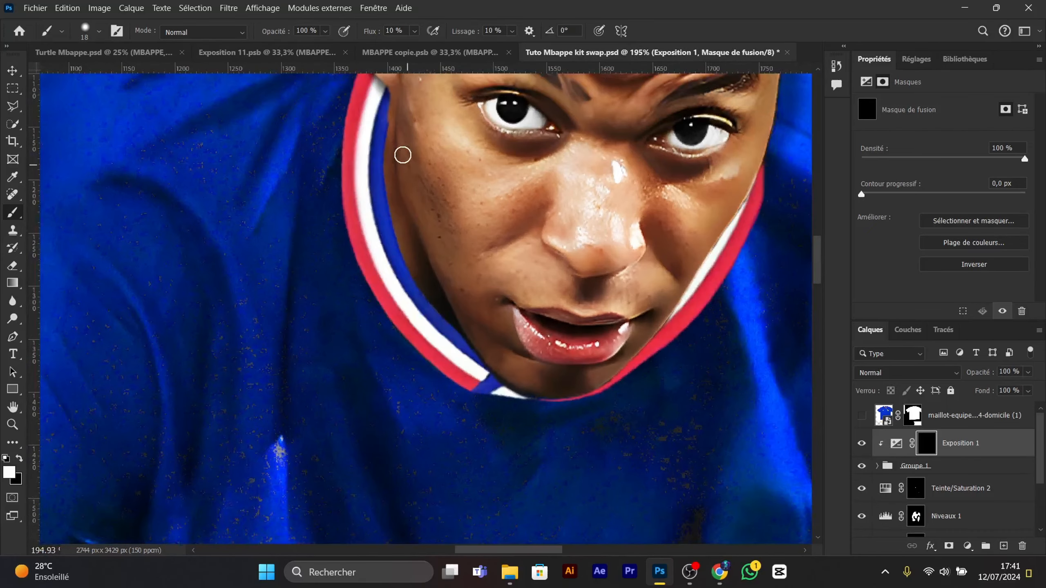
- Paint the shadow down the collar's inner edge from below the ear to the chin on the Exposure mask
scroll(395, 150, "up", 3)
left_click_drag(388, 130, 386, 205)
mouse_move(376, 152)
left_mouse_down()
mouse_move(407, 289)
mouse_move(449, 353)
mouse_move(454, 383)
mouse_move(468, 380)
mouse_move(522, 452)
mouse_move(430, 320)
mouse_move(432, 344)
mouse_move(505, 447)
left_mouse_up()
scroll(385, 132, "down", 5)
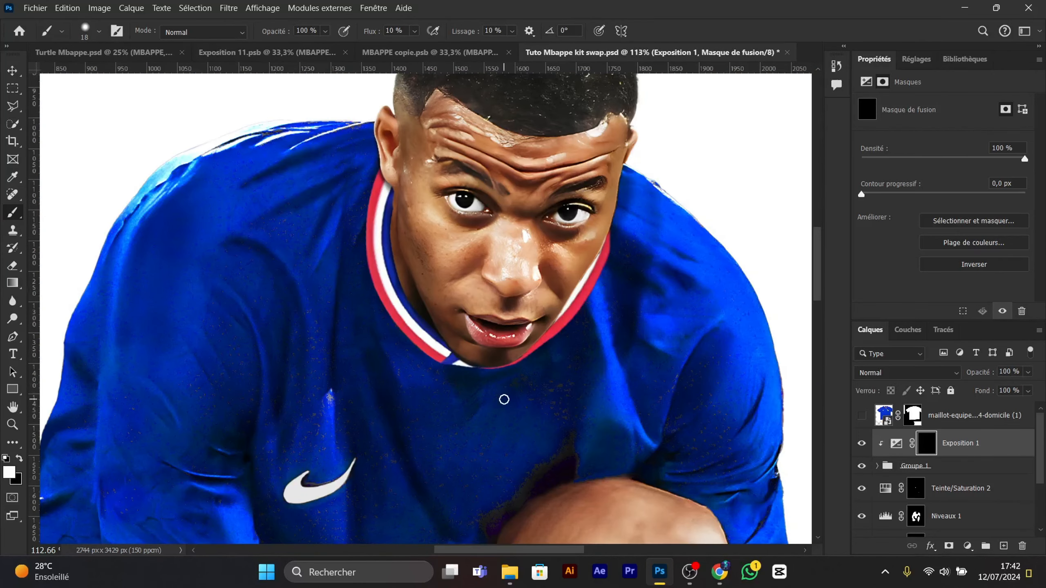
- Shade the white band of the opposite collar half along the cheek on the Exposure mask
scroll(406, 327, "up", 5)
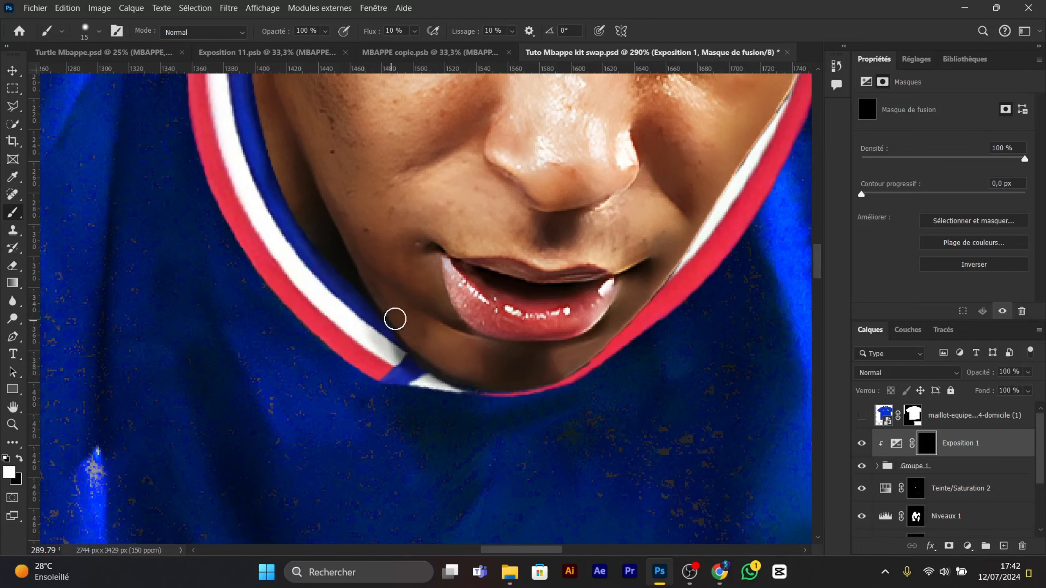
scroll(395, 318, "down", 3)
scroll(553, 220, "up", 4)
mouse_move(553, 220)
left_mouse_down()
mouse_move(543, 257)
mouse_move(471, 353)
mouse_move(613, 104)
left_mouse_up()
scroll(590, 144, "down", 3)
scroll(484, 317, "up", 3)
scroll(478, 256, "down", 6)
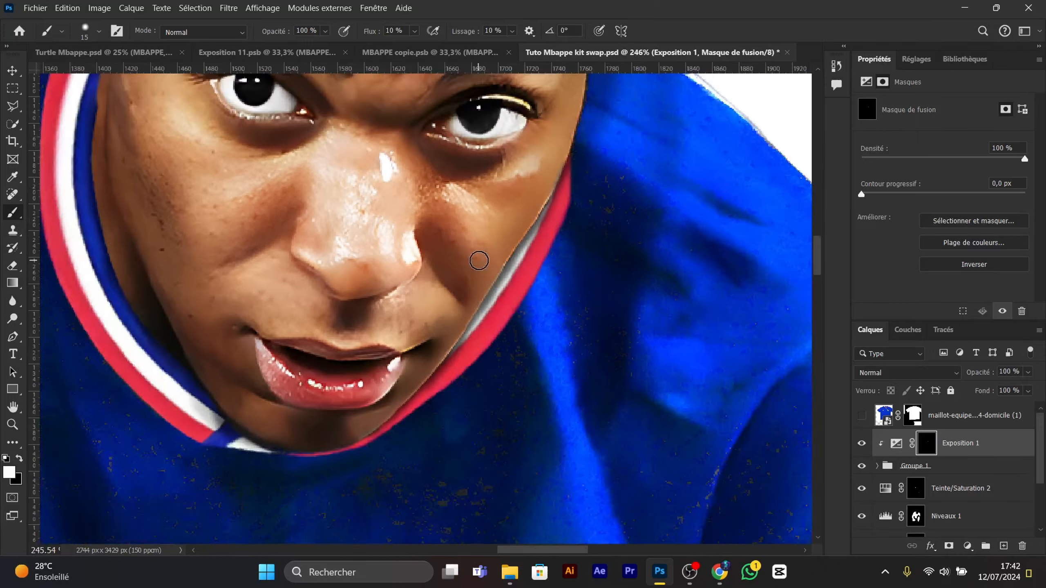
- Add a new Hue/Saturation adjustment layer directly above Teinte/Saturation 2
scroll(466, 275, "up", 1)
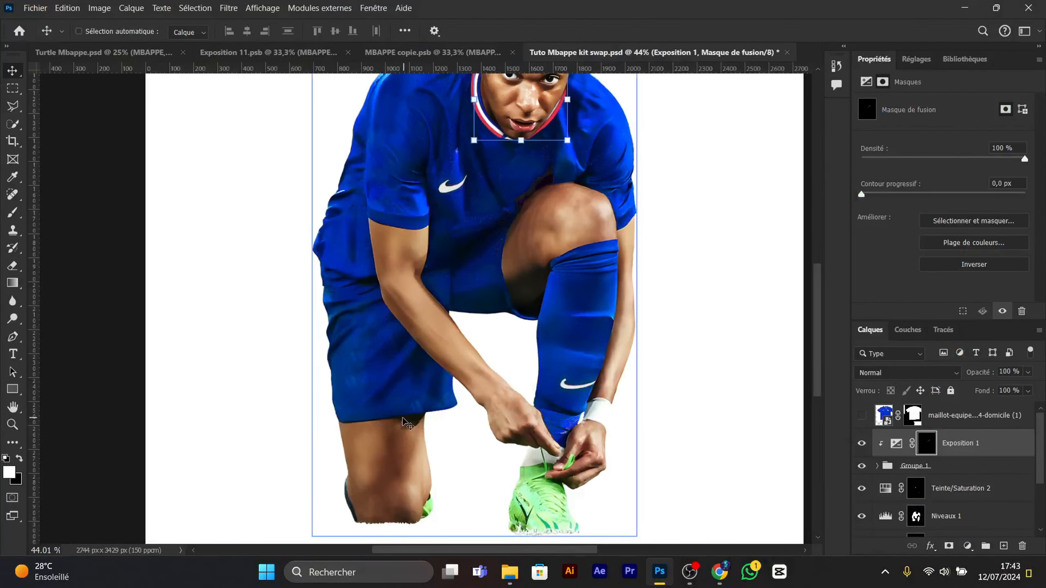
scroll(409, 425, "up", 3)
scroll(914, 475, "down", 2)
left_click(949, 434)
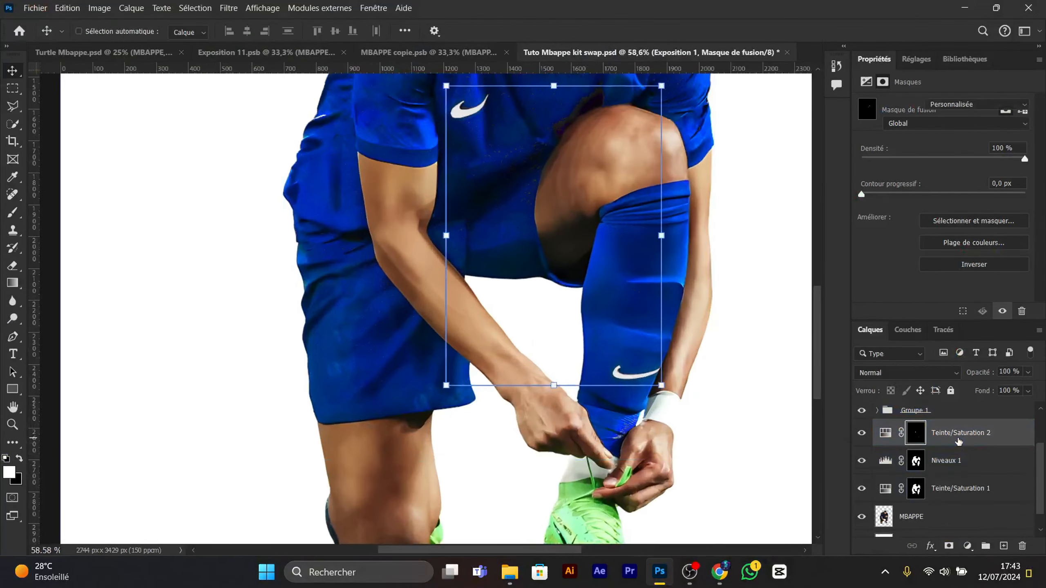
left_click(967, 546)
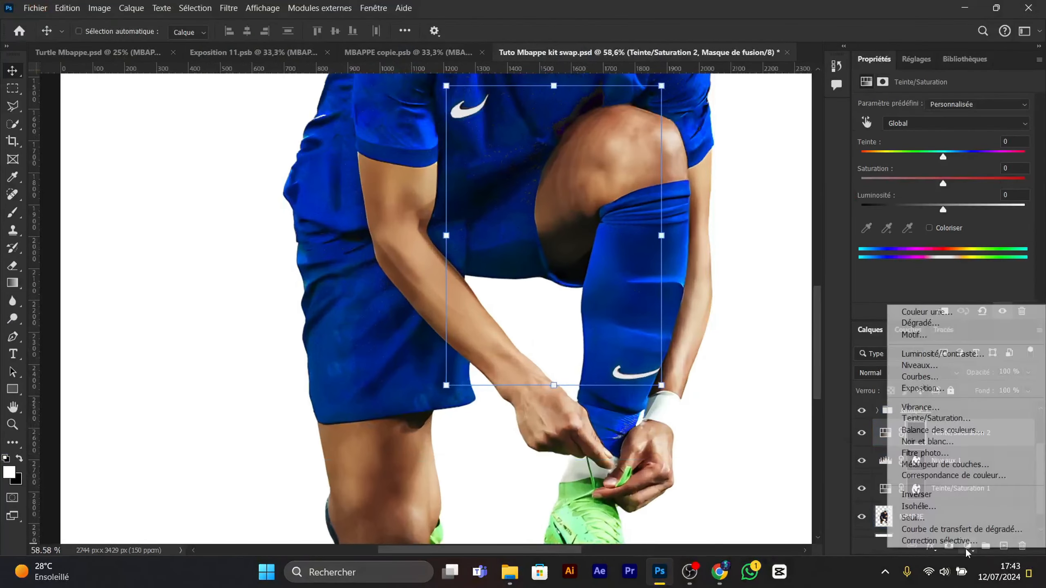
left_click(947, 419)
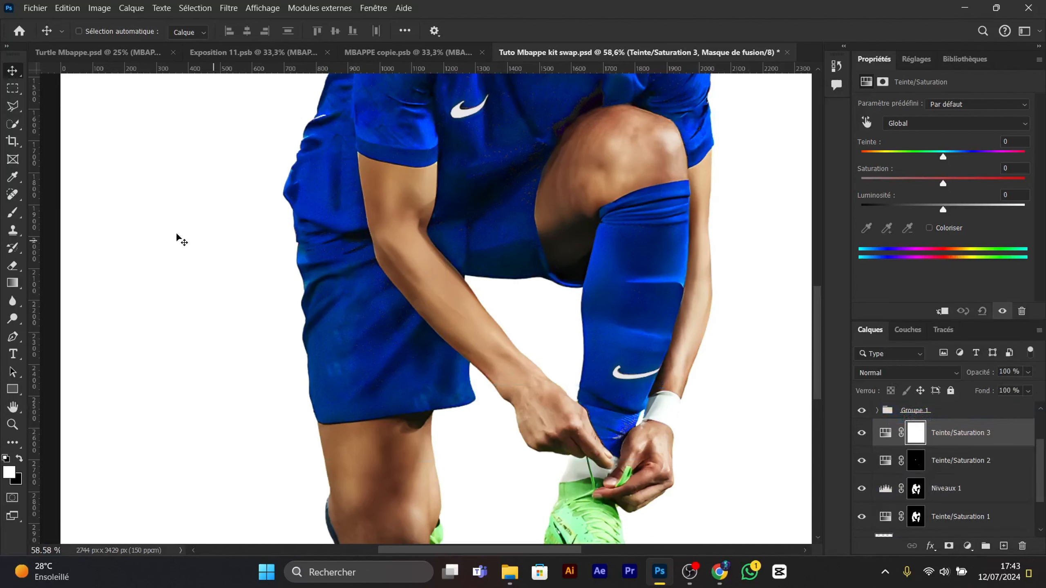
- Sample the shorts' blue to target the Blues range, and set hue +153, saturation +58 and lightness +9
left_click(868, 123)
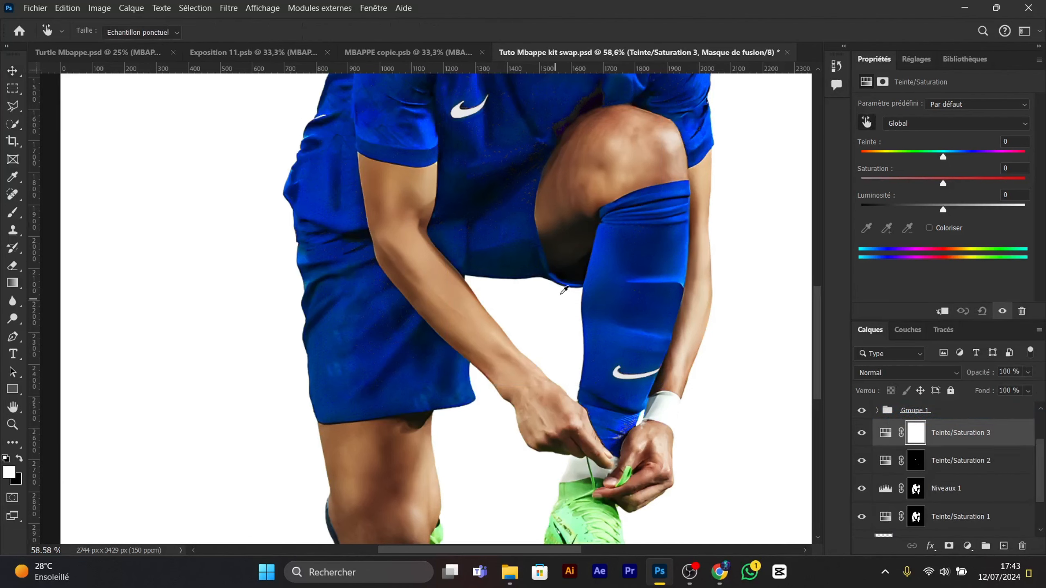
left_click(400, 389)
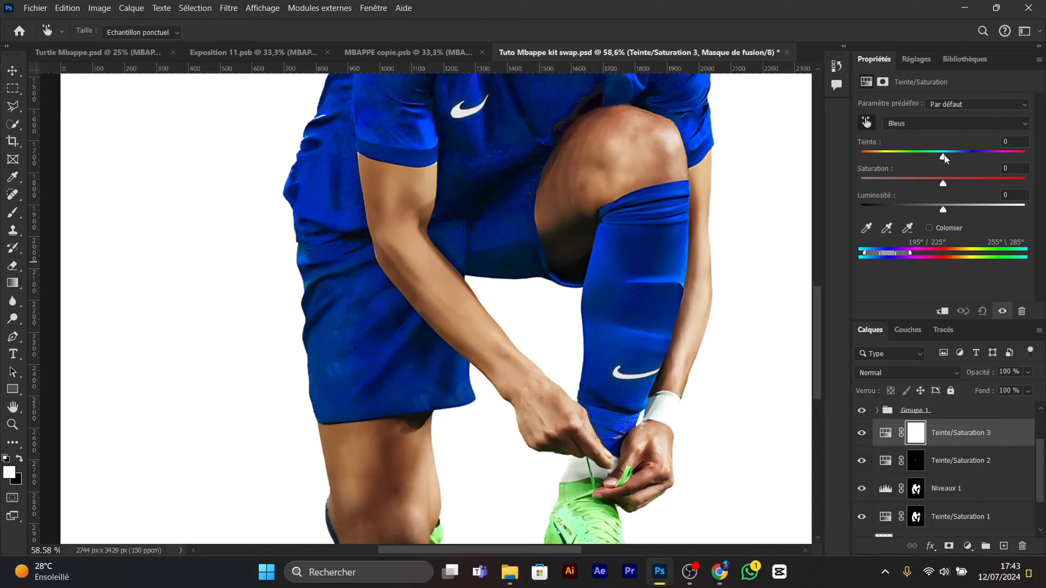
left_click_drag(944, 156, 1012, 153)
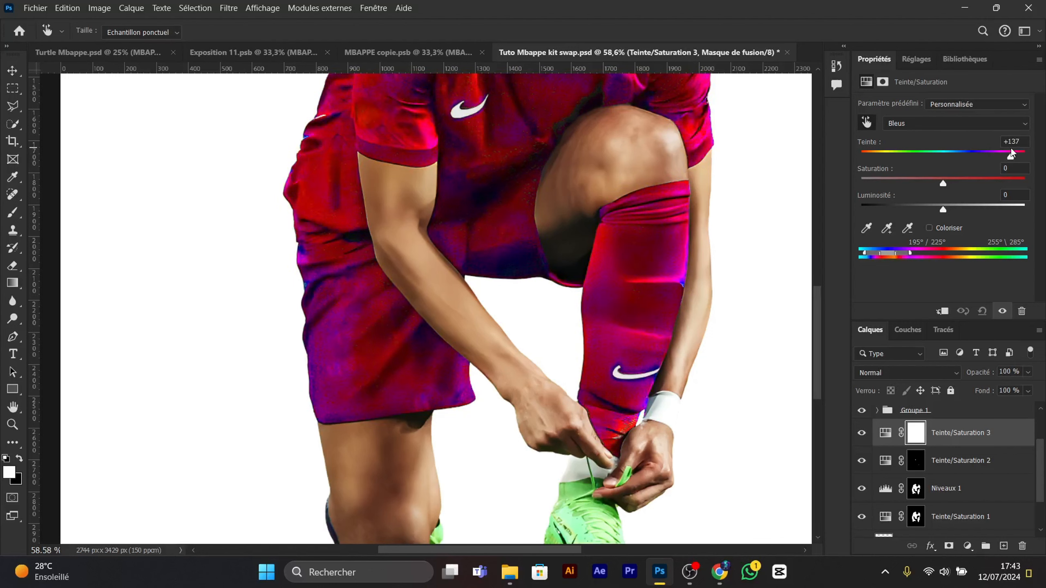
left_click_drag(947, 182, 1017, 158)
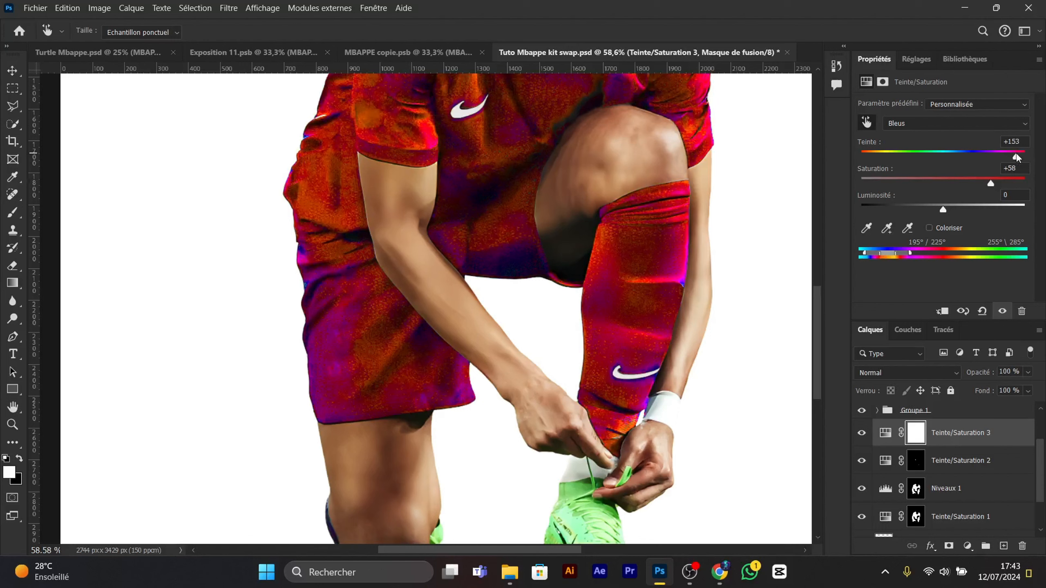
left_click_drag(944, 209, 946, 209)
- Extend the adjusted colour range by adding samples from the remaining purple and blue areas of the shorts
left_click(887, 228)
scroll(376, 405, "up", 3)
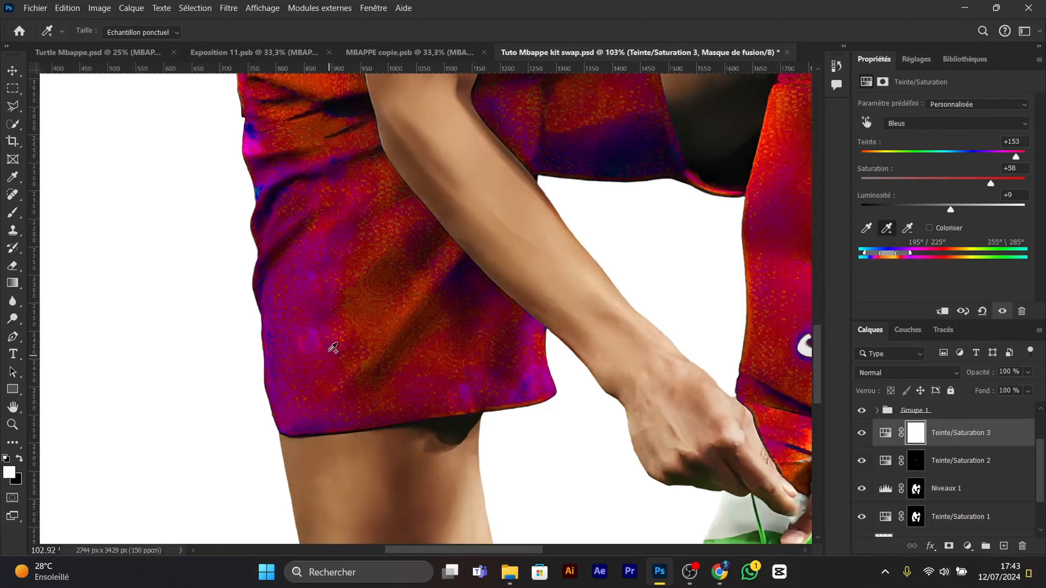
left_click(319, 342)
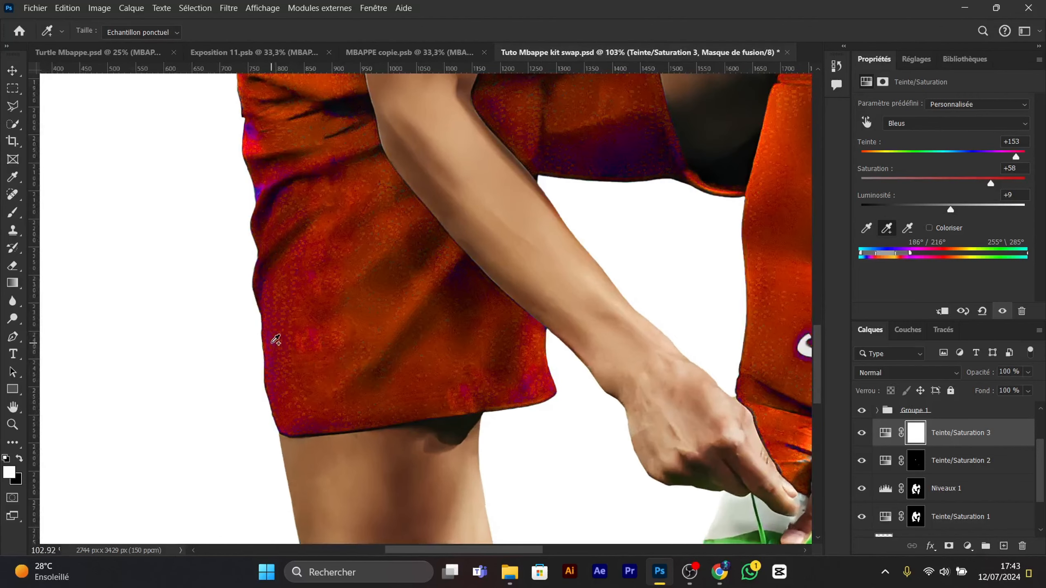
left_click(274, 365)
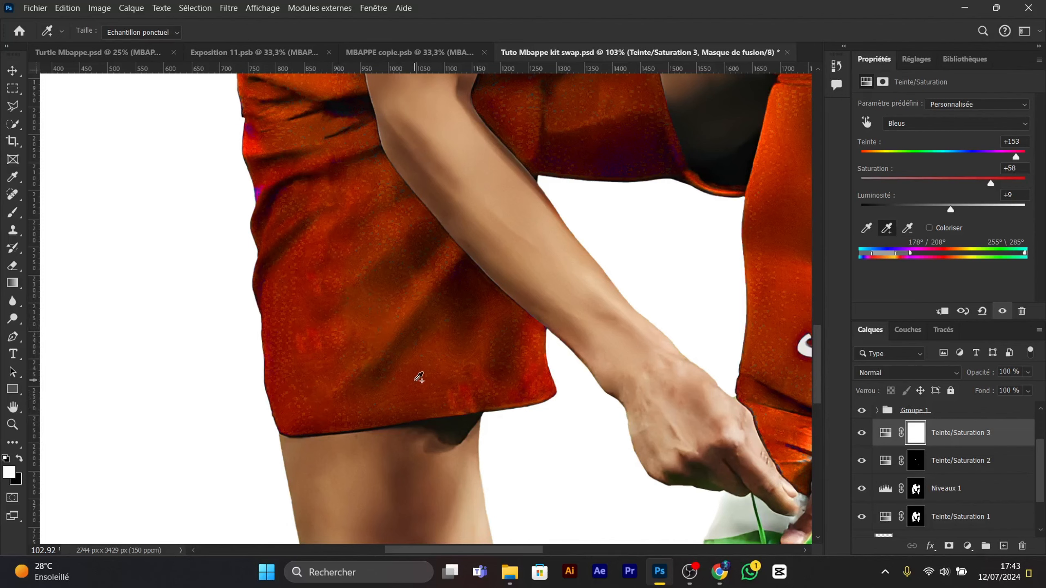
left_click(13, 71)
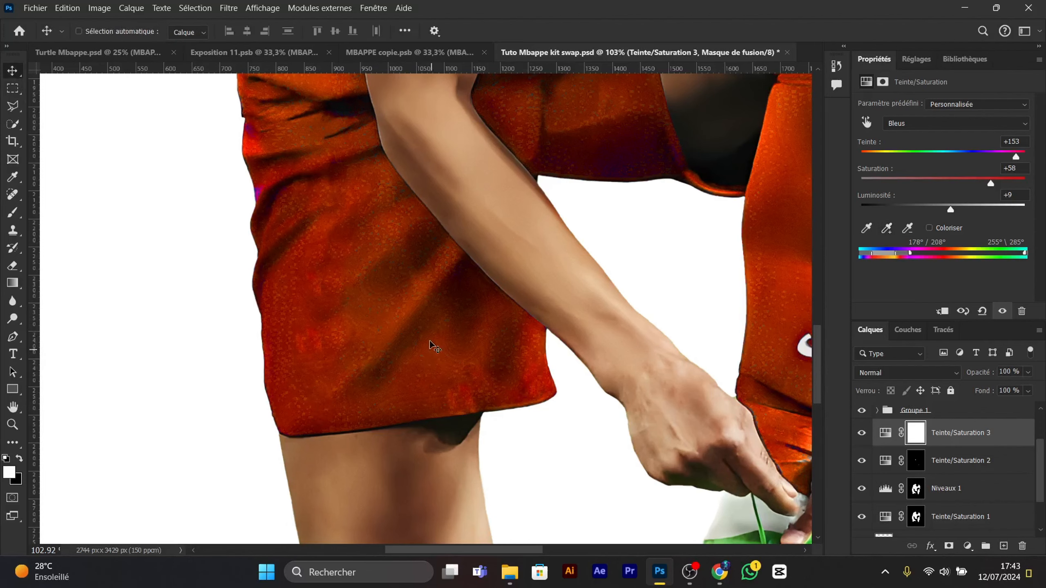
- Set the Blues range of Teinte/Saturation 3 to hue +147 and saturation +78 for a purer red
scroll(430, 346, "down", 5)
scroll(423, 328, "up", 1)
scroll(420, 350, "down", 3)
scroll(420, 354, "up", 2)
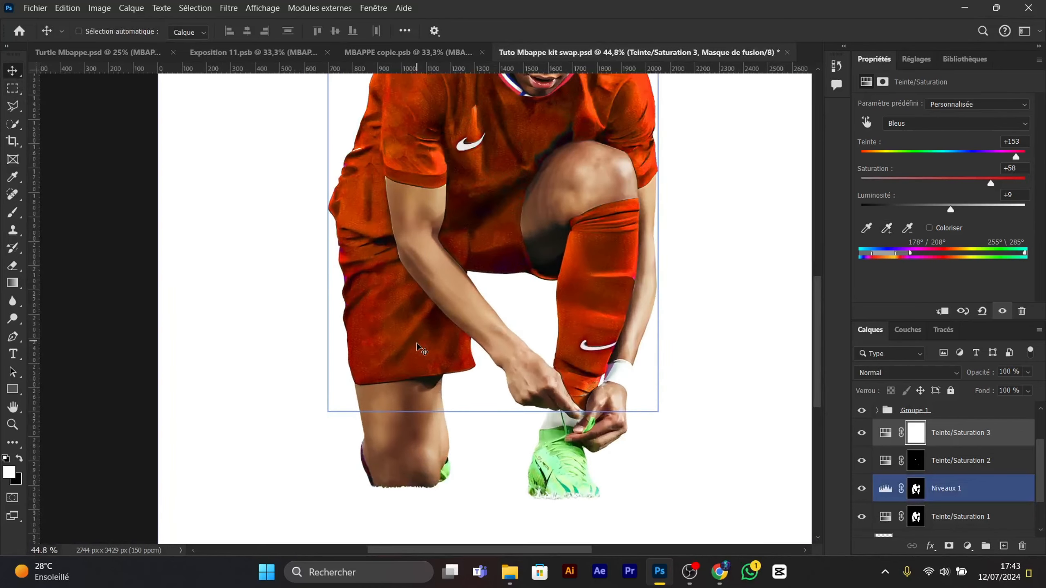
scroll(451, 361, "up", 1)
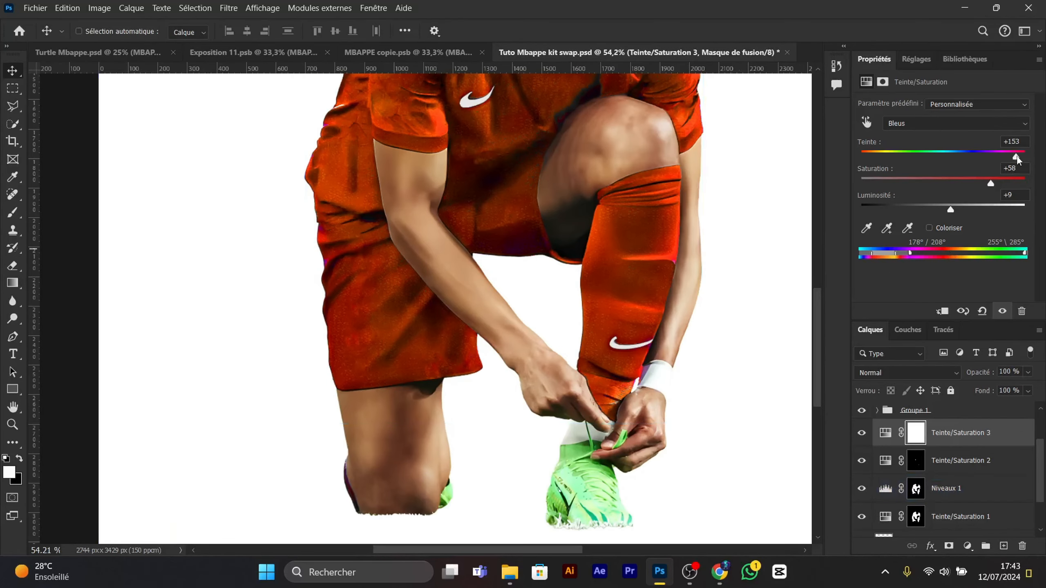
left_click_drag(1015, 157, 1013, 159)
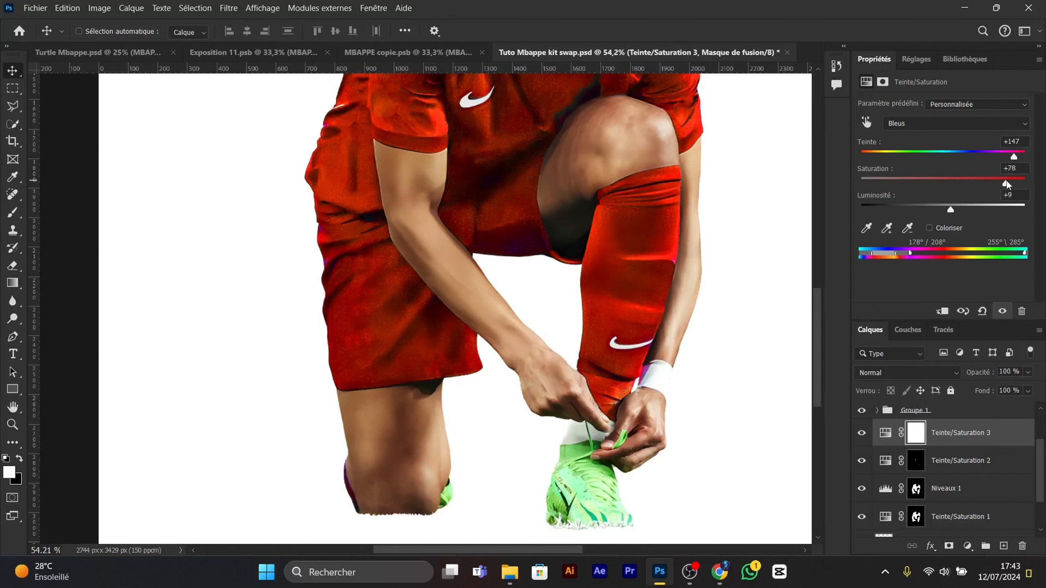
- Invert the Teinte/Saturation 3 mask to black and paint a red band along the shorts' hem in white at 100% flow
left_click(916, 433)
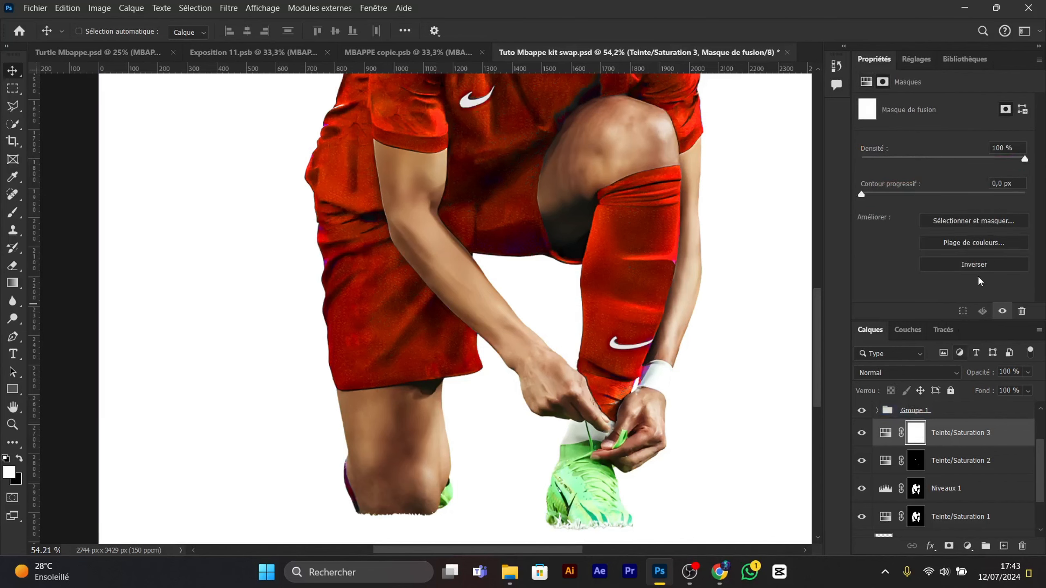
left_click(980, 265)
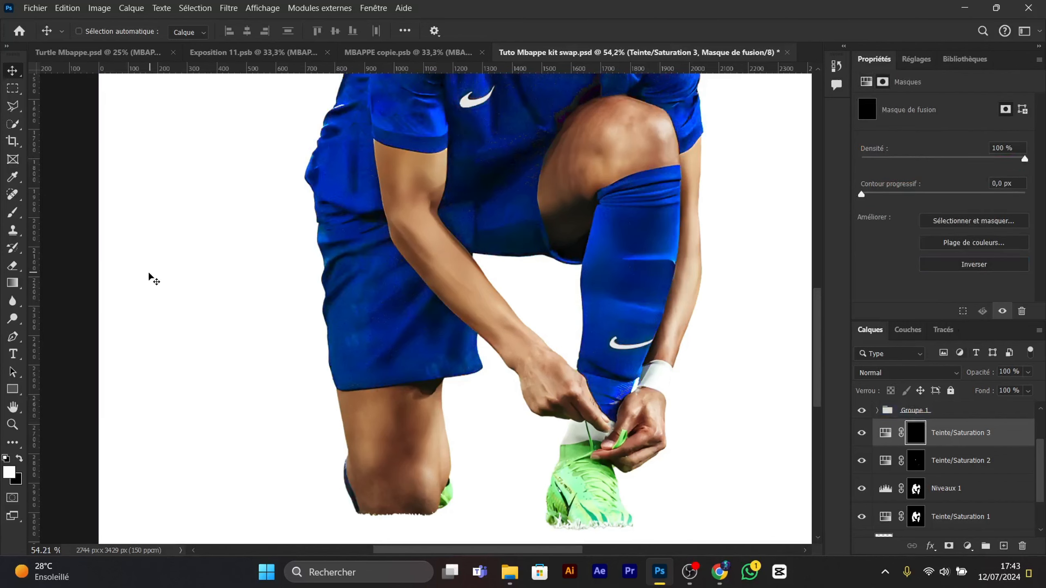
left_click(13, 212)
scroll(369, 378, "up", 2)
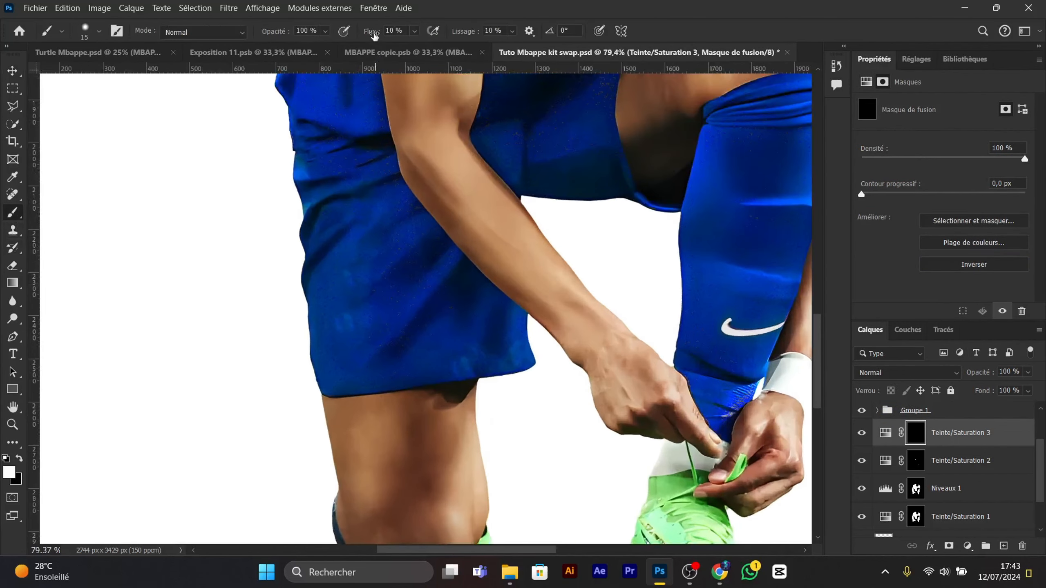
left_click_drag(374, 35, 482, 32)
scroll(424, 404, "up", 6)
left_click_drag(325, 310, 368, 310)
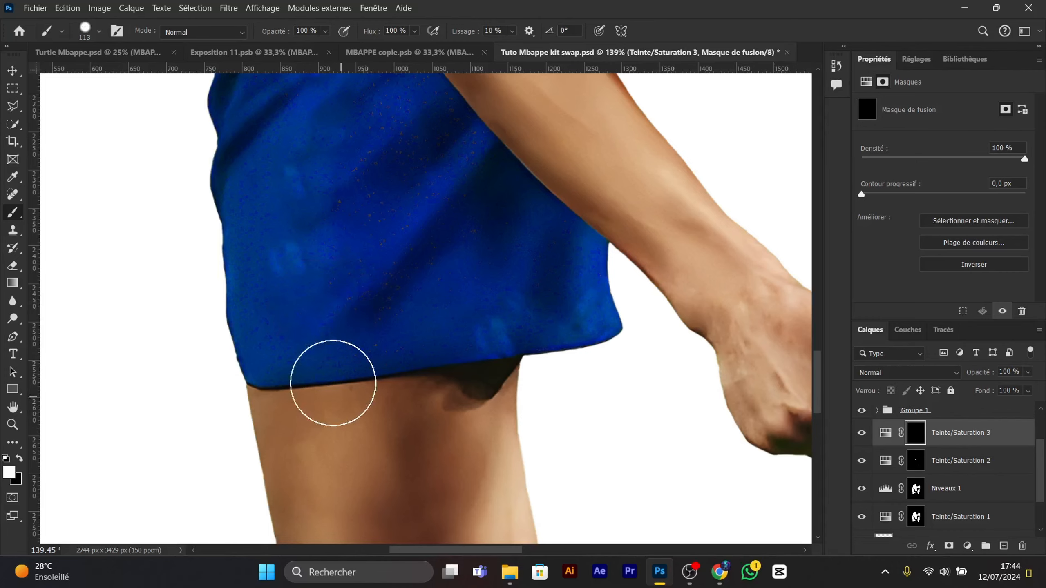
scroll(333, 383, "up", 2)
mouse_move(128, 370)
left_mouse_down()
mouse_move(273, 362)
mouse_move(408, 338)
left_mouse_up()
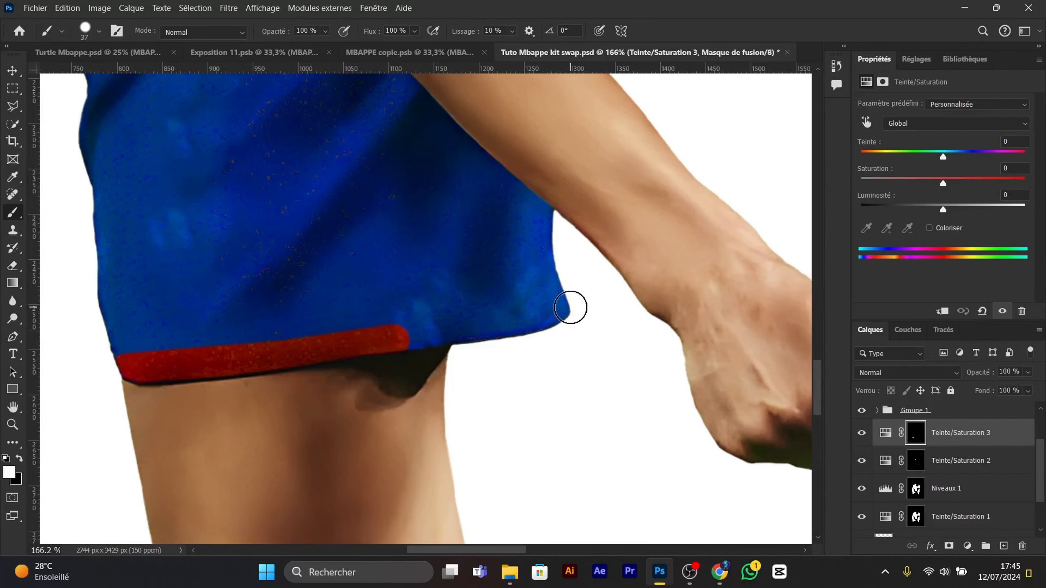
left_click(570, 307, "shift")
- Add another Hue/Saturation adjustment layer directly above Teinte/Saturation 3
scroll(406, 350, "down", 14)
scroll(417, 346, "up", 9)
left_click(968, 546)
left_click(934, 416)
left_click(915, 441)
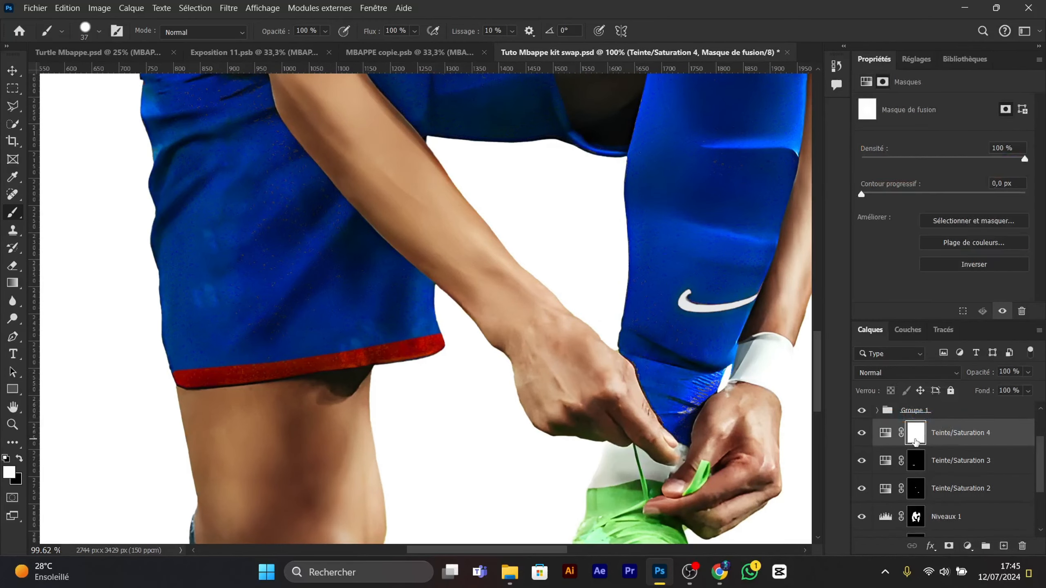
- Sample the shorts' blue, set saturation -100 and lightness +84, and extend the adjusted range to the remaining blue tones
left_click(885, 433)
left_click(866, 122)
left_click(309, 333)
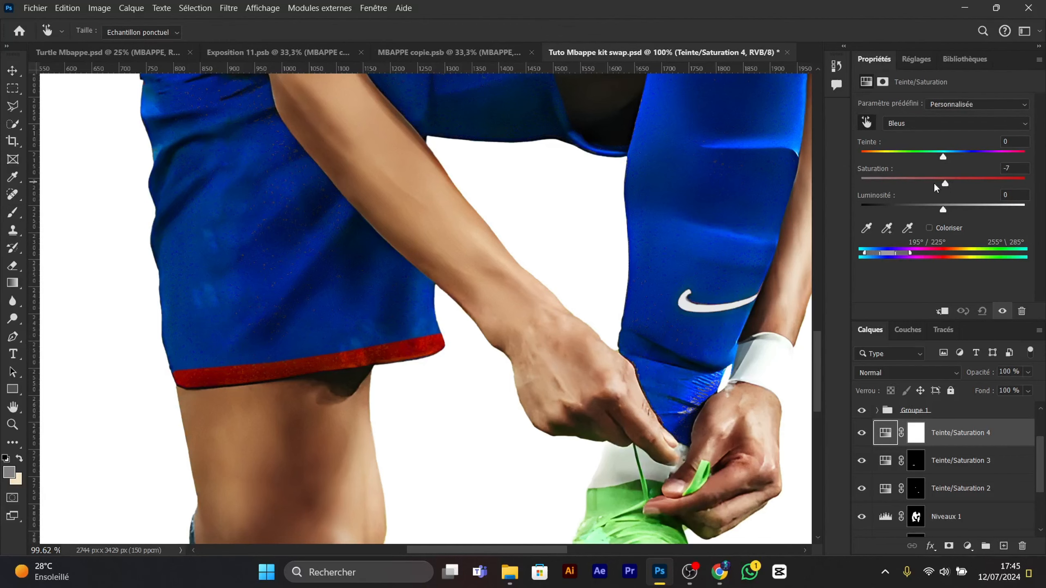
left_click_drag(935, 188, 854, 188)
left_click_drag(946, 211, 1011, 208)
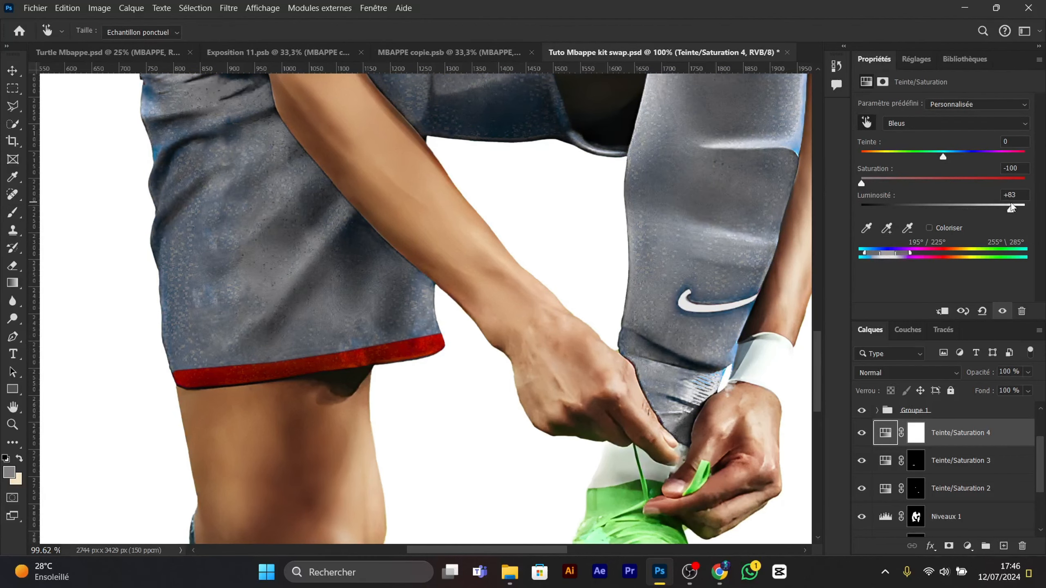
- Invert the Teinte/Saturation 4 mask to black and paint a light band in white just above the shorts' red hem
key("b")
key("d")
key("x")
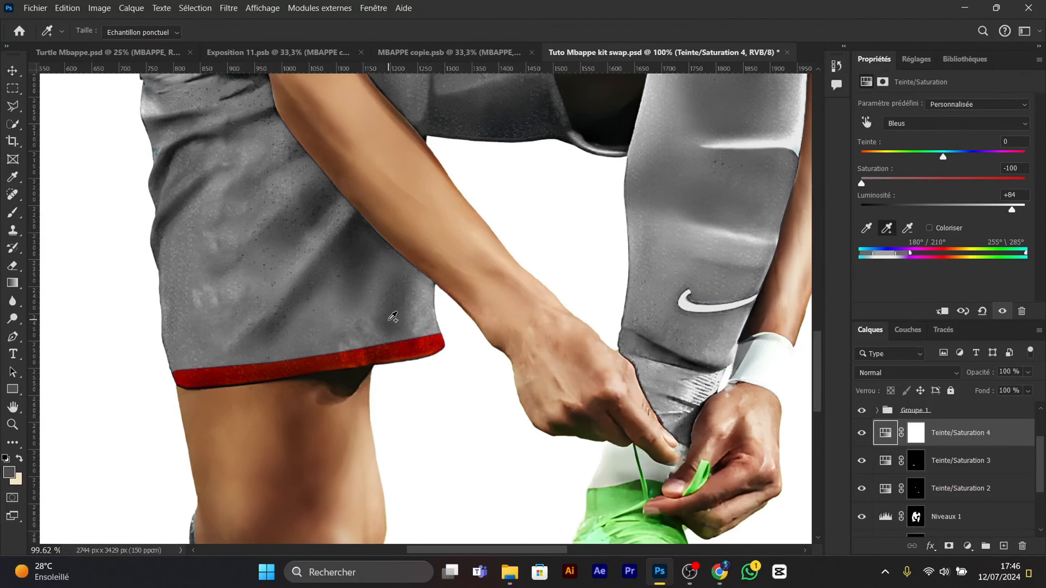
left_click(916, 433)
key("ctrl+i")
scroll(187, 355, "up", 3)
left_click_drag(187, 354, 491, 320)
mouse_move(565, 303)
left_mouse_down()
mouse_move(312, 344)
mouse_move(169, 353)
left_mouse_up()
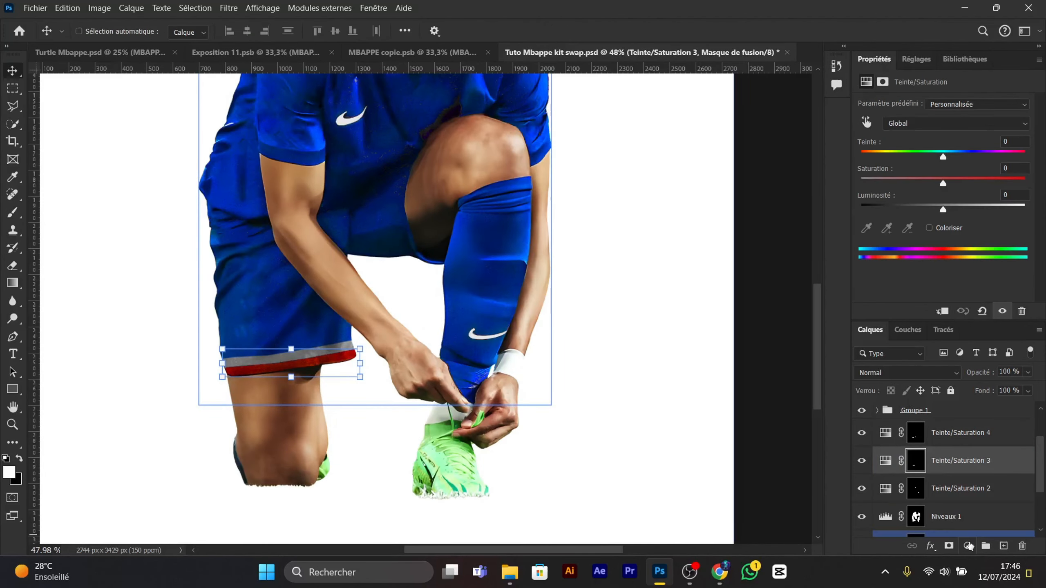
- Add a Curves adjustment layer above Teinte/Saturation 3 and clip it to that layer
left_click(967, 546)
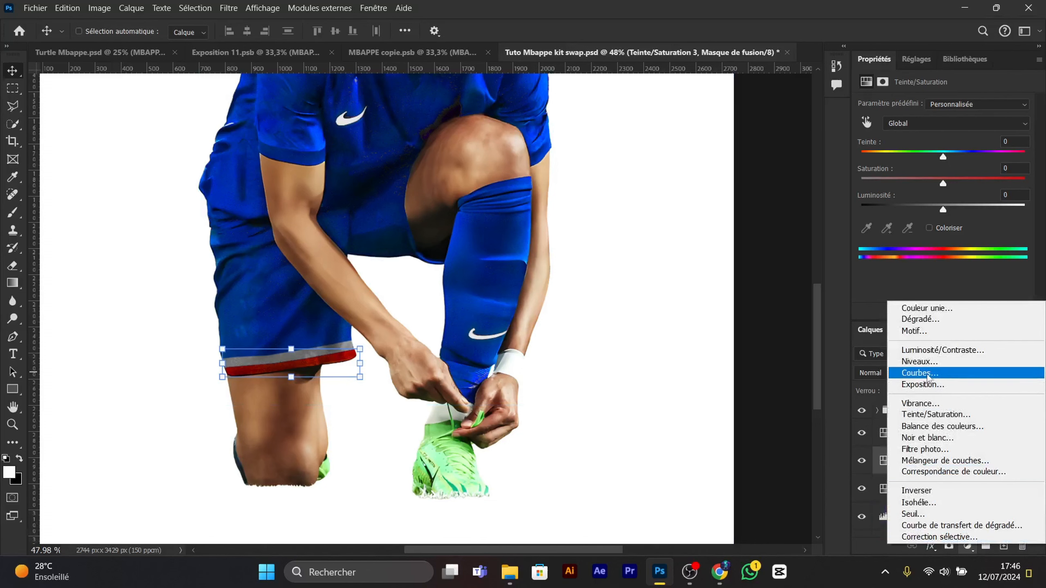
left_click(921, 373)
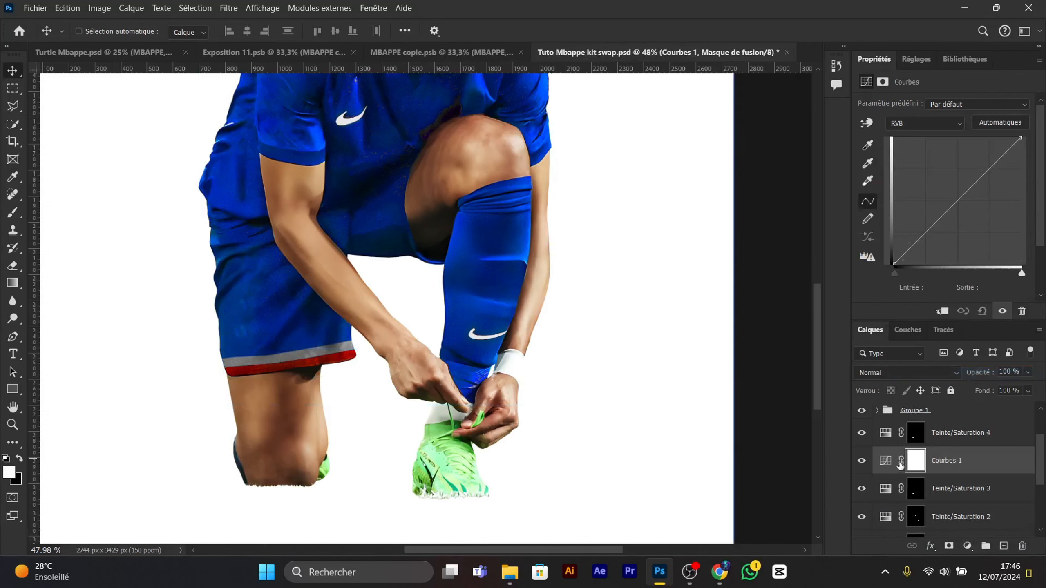
left_click(889, 474, "alt")
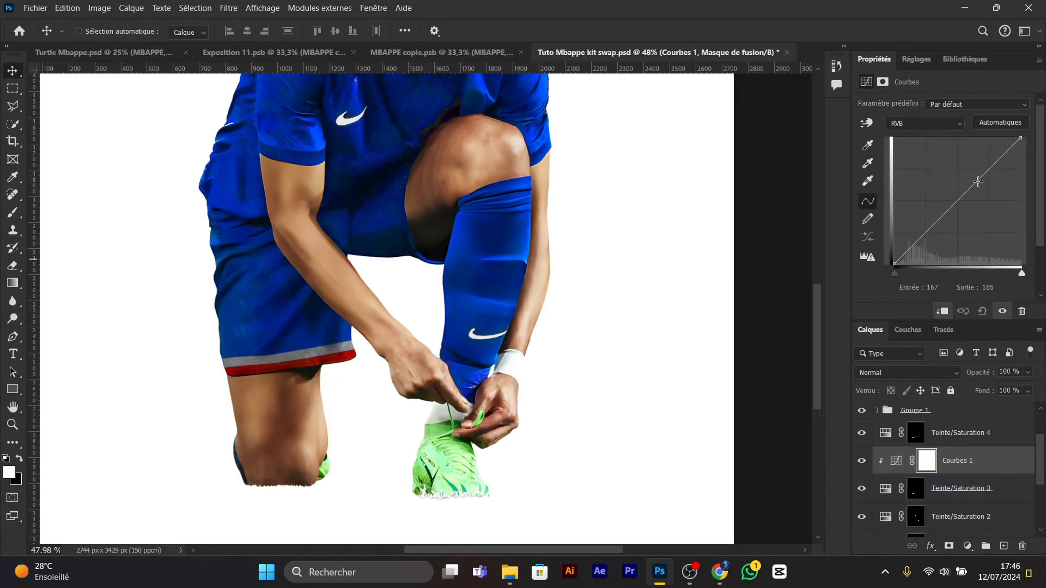
- Brighten the red hem band by lifting the curve from input 160 to output 211 and from 69 to 87
left_click_drag(978, 181, 973, 159)
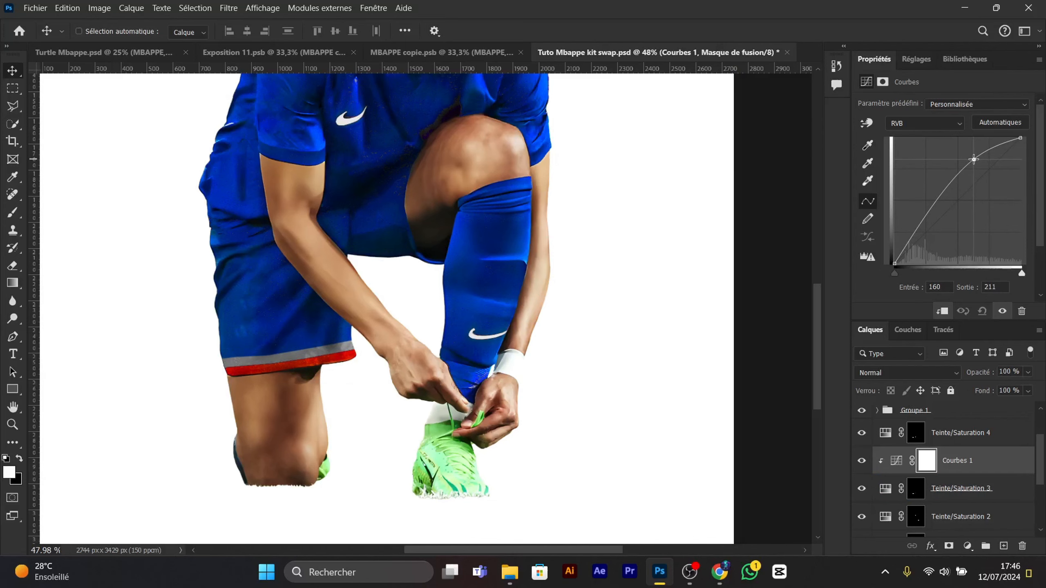
left_click_drag(940, 208, 929, 222)
scroll(300, 381, "up", 3)
scroll(299, 381, "down", 1)
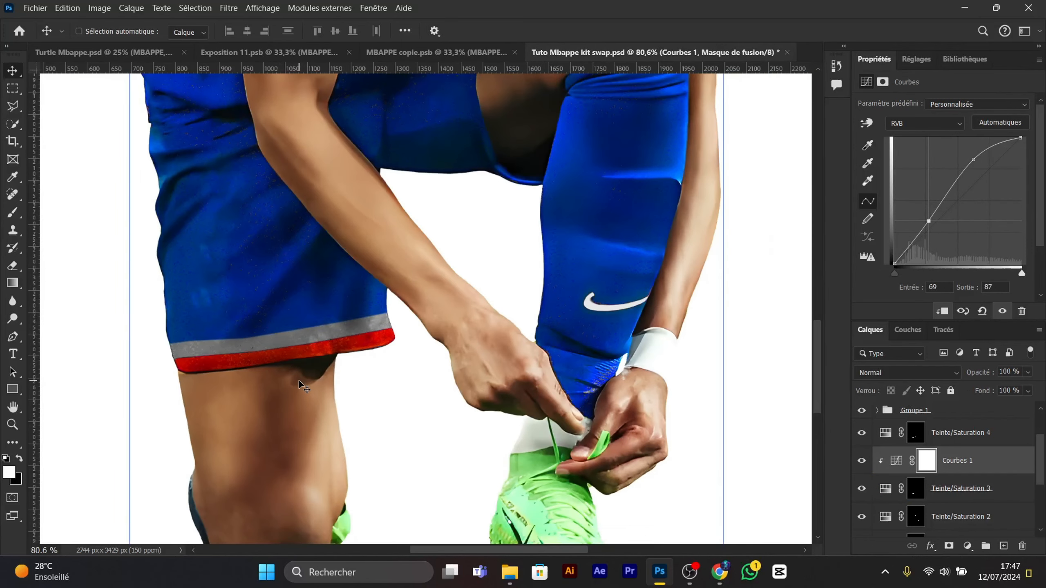
left_click(894, 264)
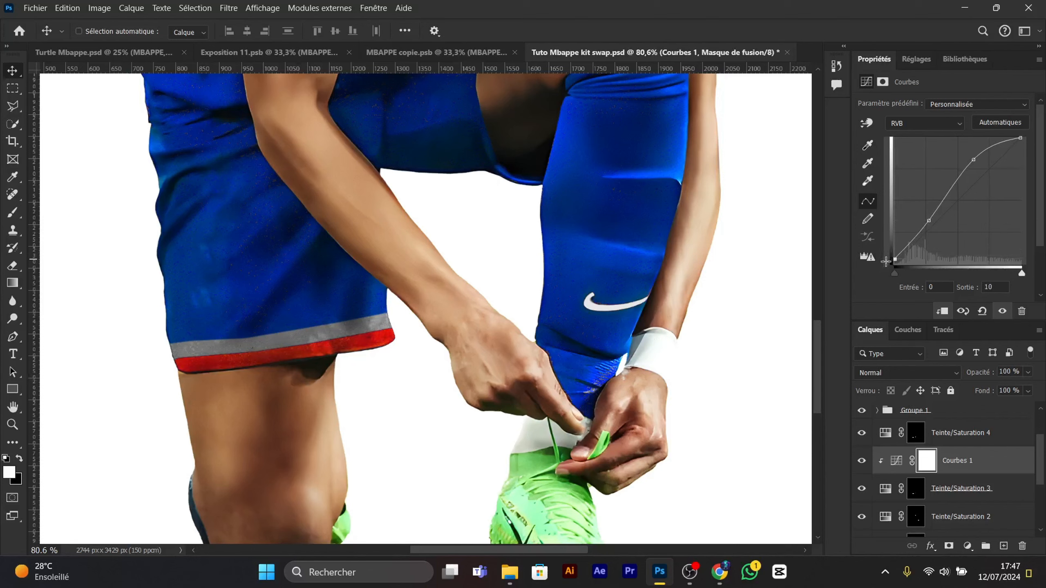
- Clip a new Curves layer to Teinte/Saturation 4 and whiten the grey band with points 163 to 233 and 77 to 130
left_click(951, 436)
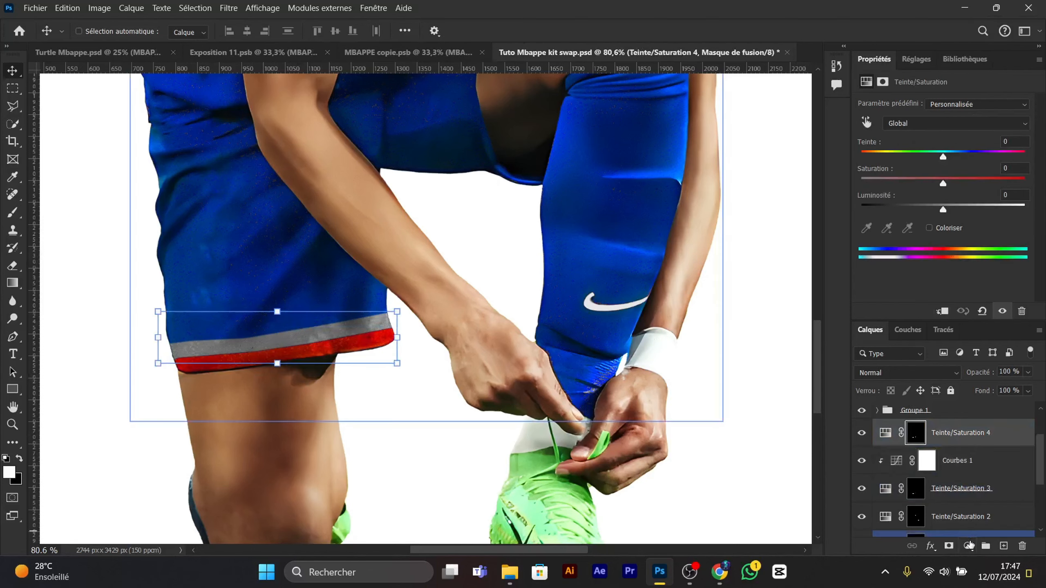
left_click(967, 546)
left_click(937, 372)
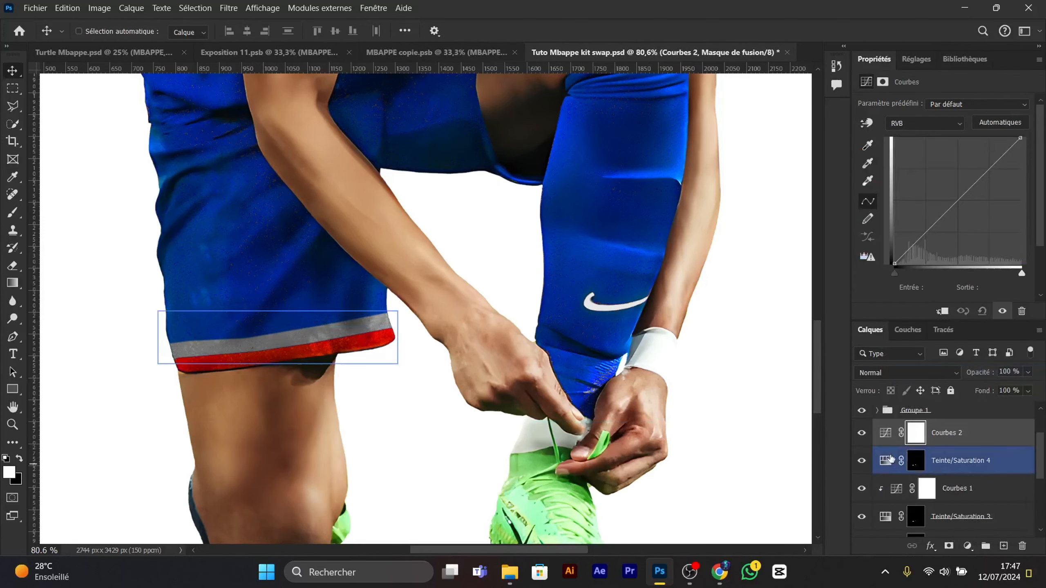
left_click(892, 446, "alt")
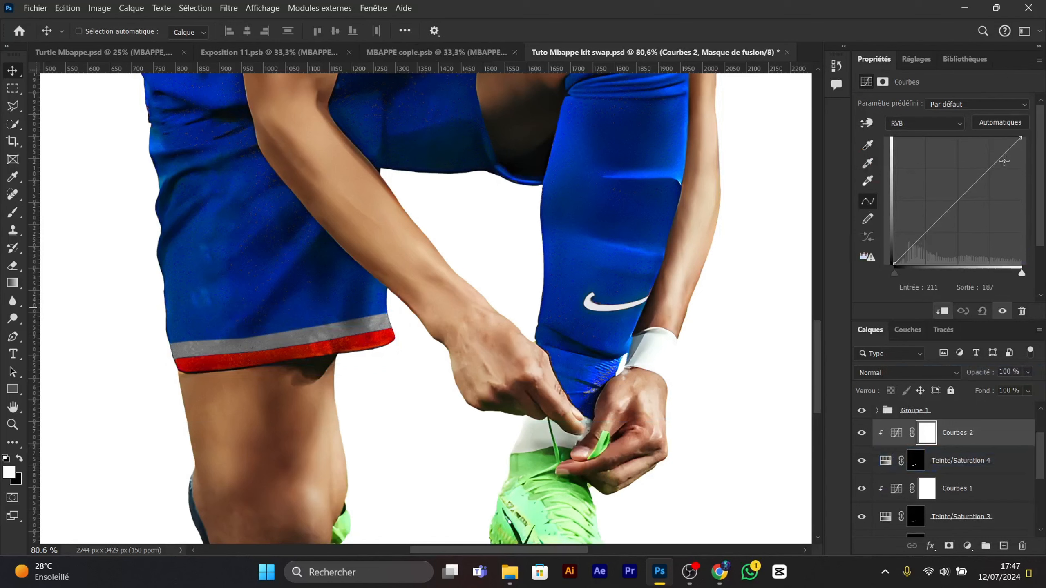
left_click_drag(979, 176, 975, 149)
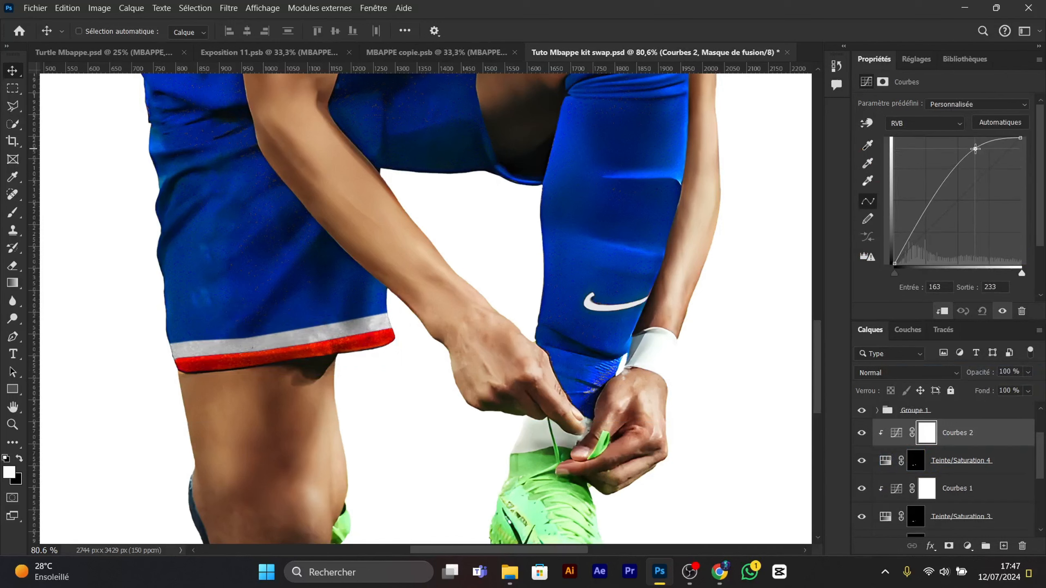
left_click(933, 200)
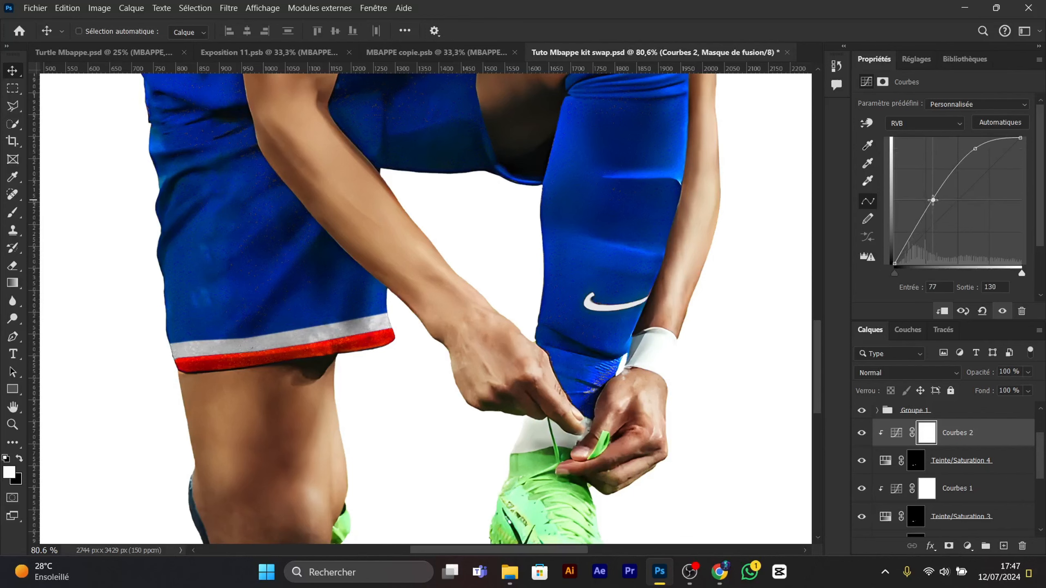
- Paint black on the Courbes 2 mask over the shorts' red band to remove the extra brightening there
left_click(927, 434)
left_click(12, 212)
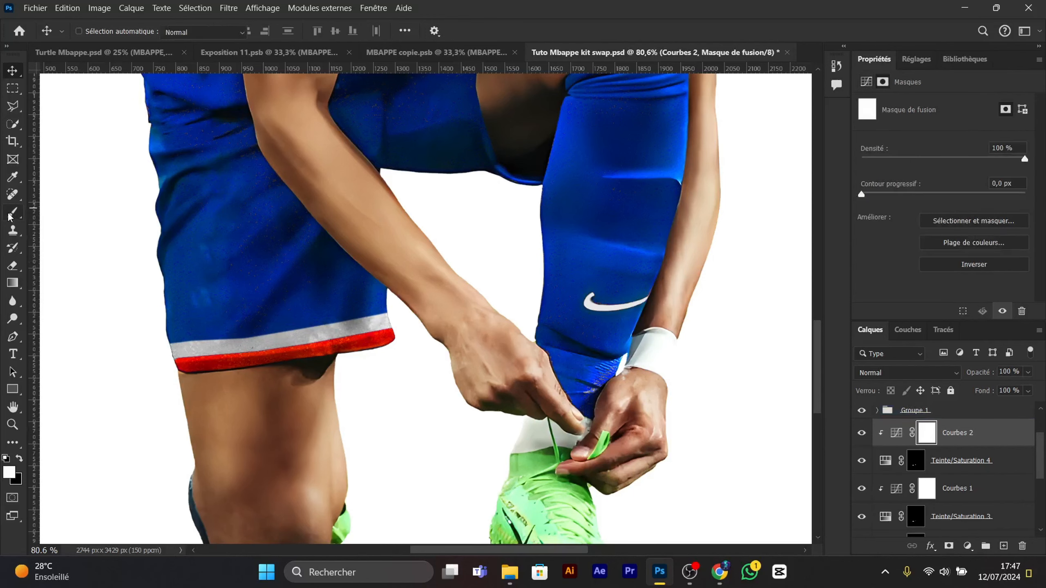
scroll(180, 374, "up", 8)
key("x")
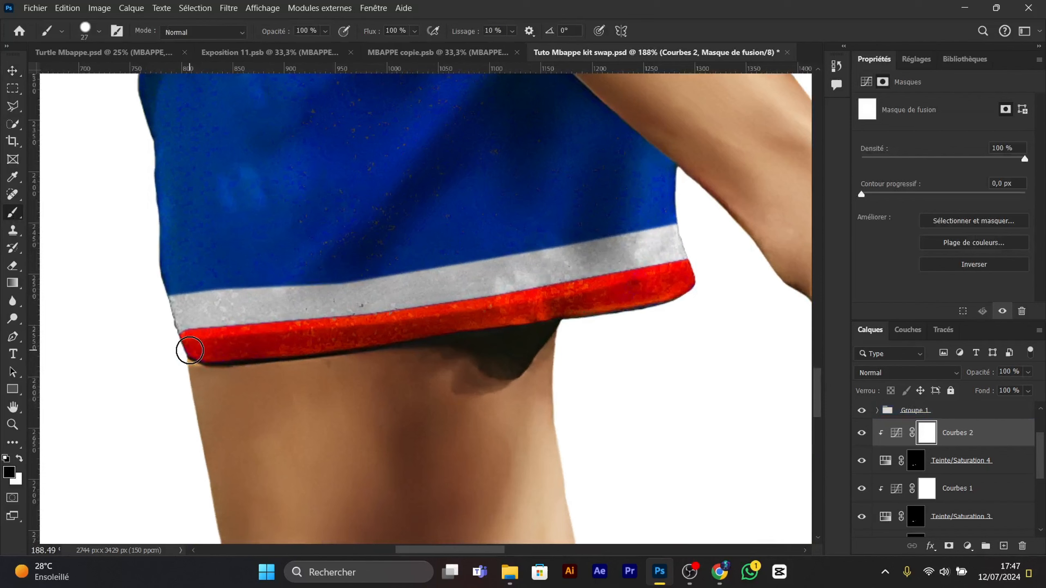
key("bracketleft")
mouse_move(203, 344)
left_mouse_down()
mouse_move(361, 338)
mouse_move(687, 273)
mouse_move(514, 310)
mouse_move(257, 341)
left_mouse_up()
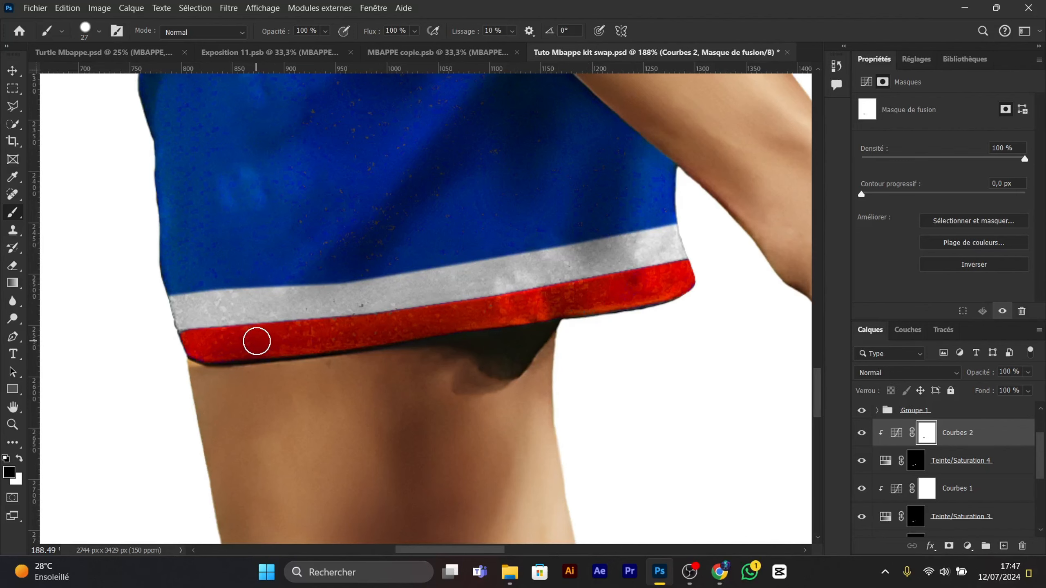
- Review the recoloured kit and the sock, and toggle Teinte/Saturation 3's visibility to check what it colours
scroll(294, 340, "down", 6)
scroll(294, 340, "down", 3)
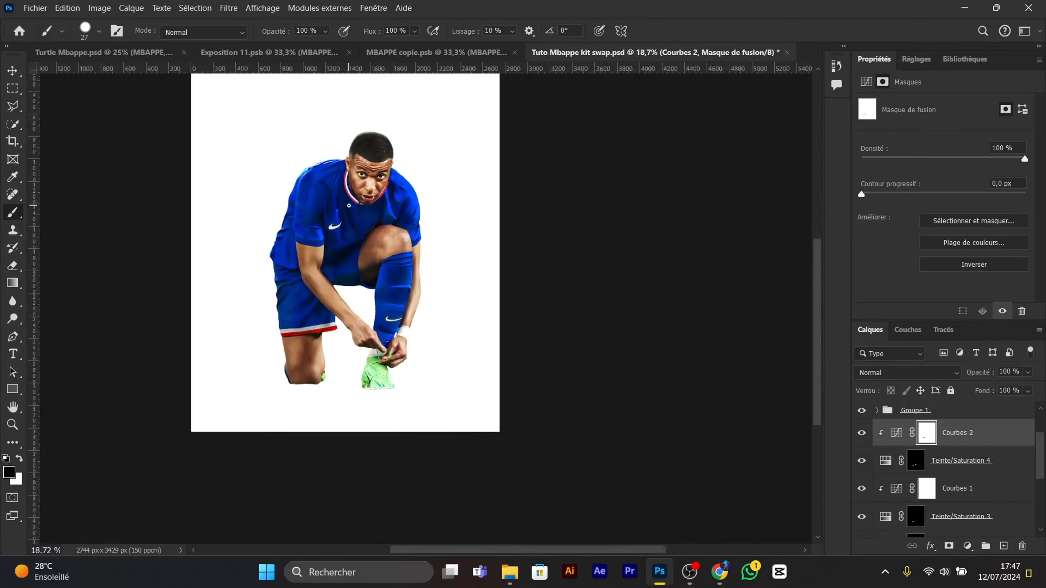
scroll(356, 208, "up", 3)
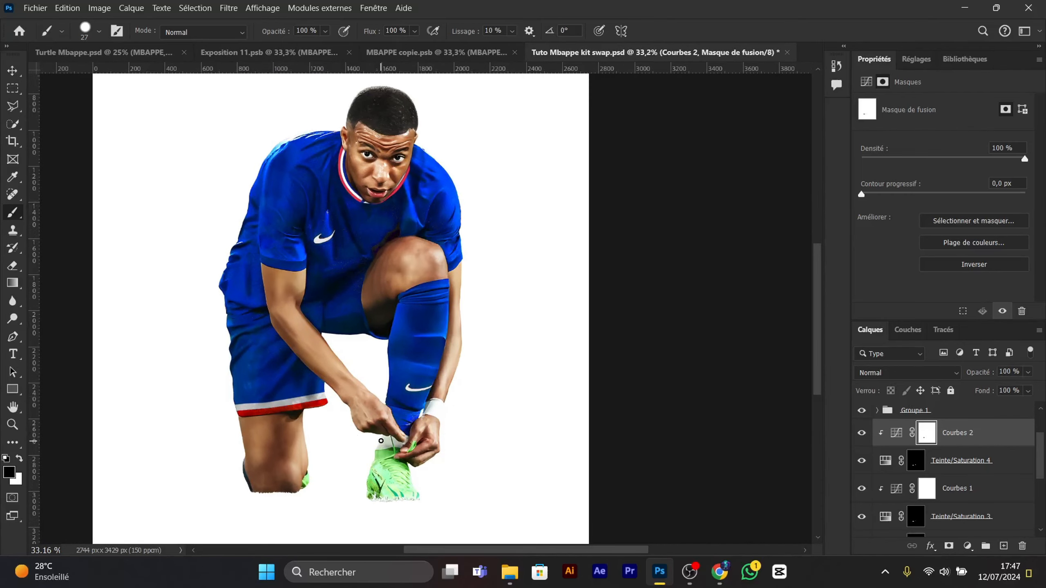
scroll(380, 440, "up", 2)
scroll(945, 481, "down", 2)
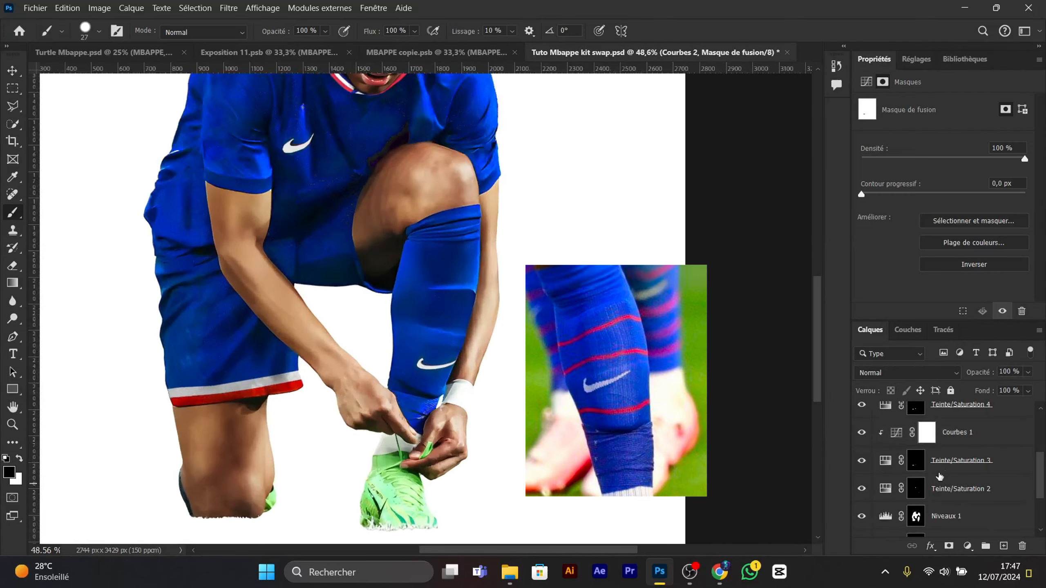
scroll(935, 450, "up", 1)
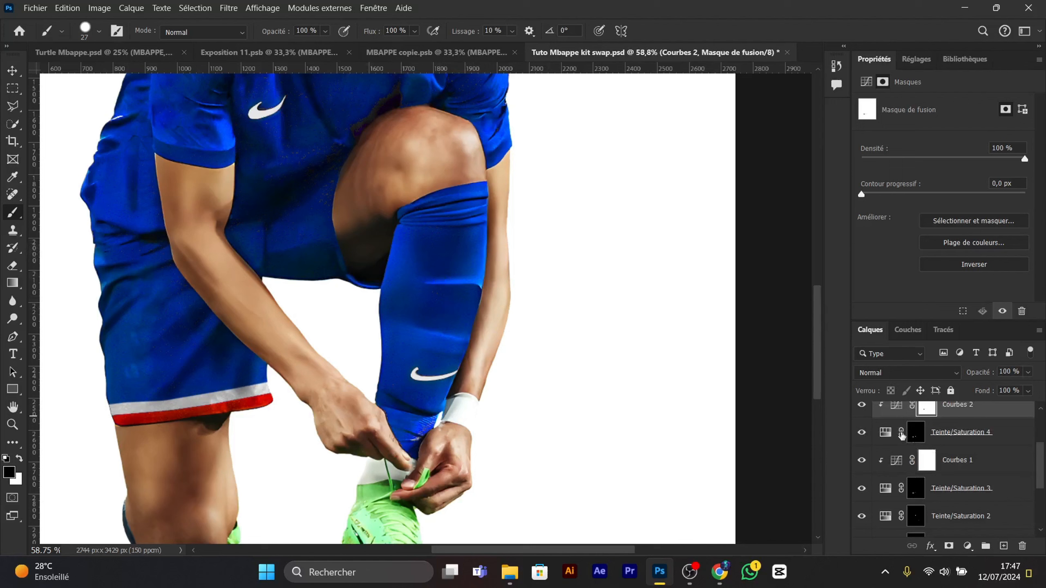
scroll(918, 438, "up", 1)
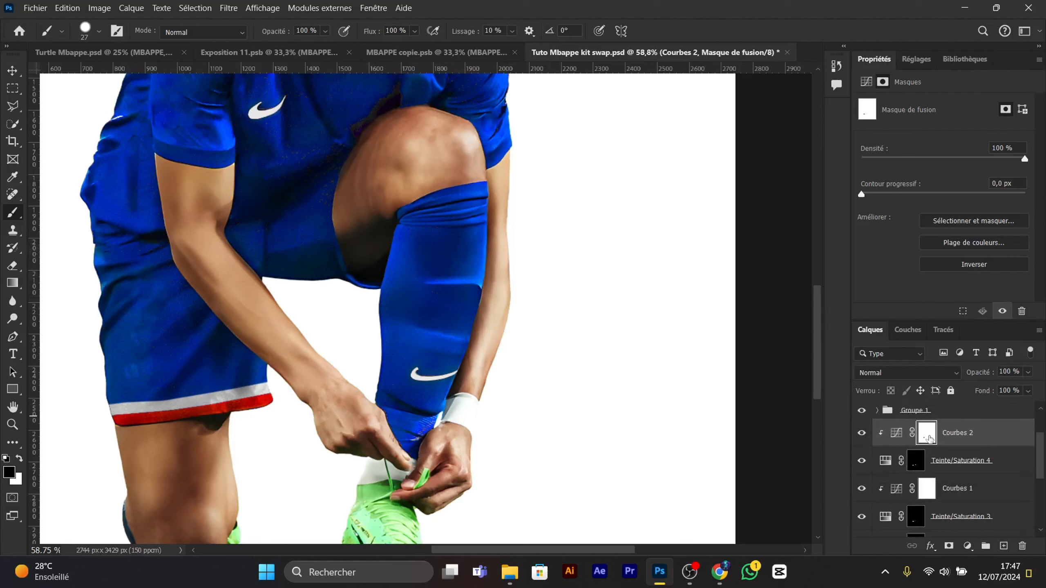
scroll(893, 474, "down", 1)
left_click(970, 459)
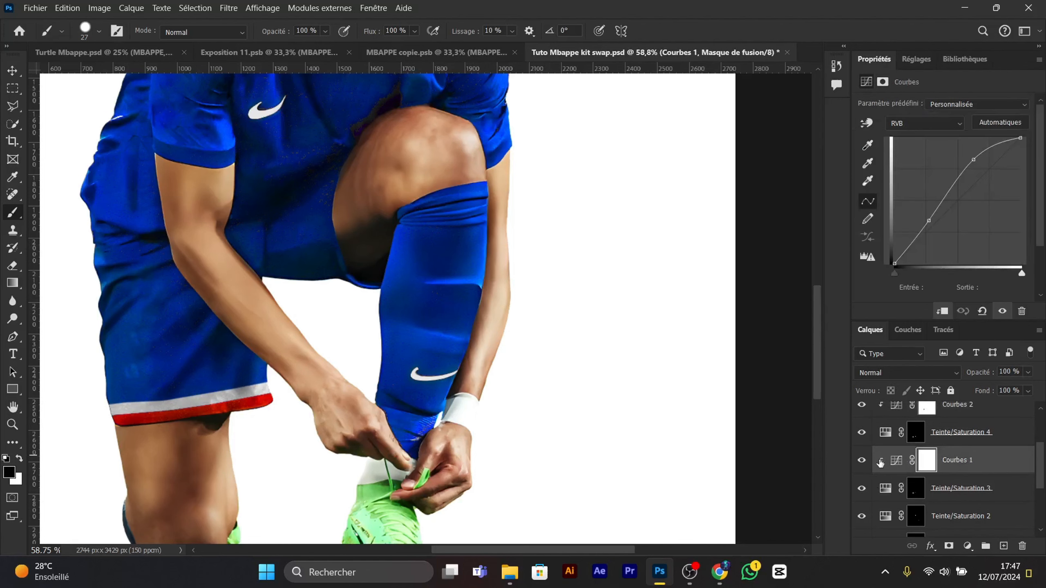
left_click(861, 488)
left_click(861, 488)
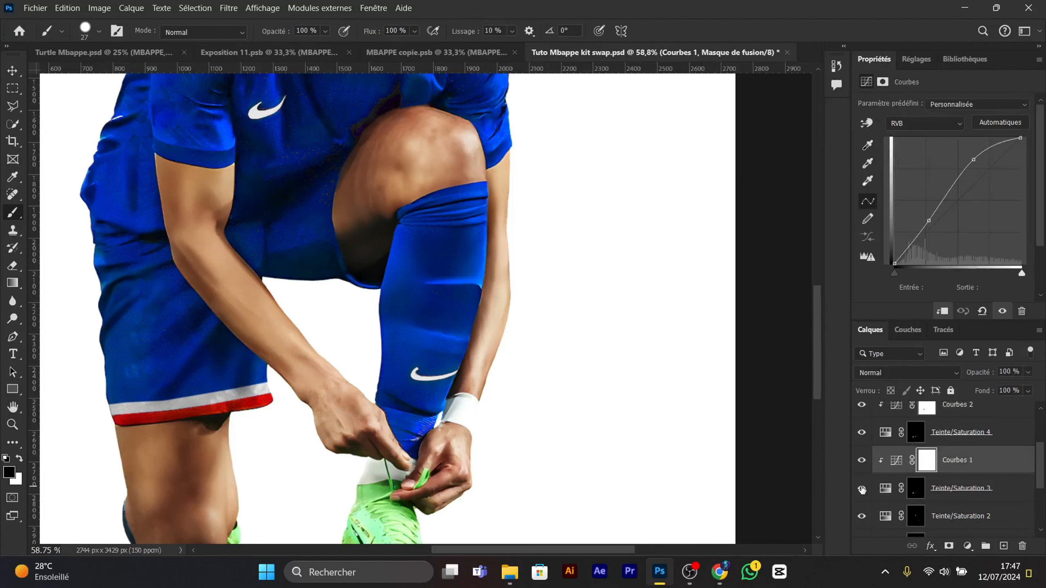
- Activate the Teinte/Saturation 3 mask and make white the foreground colour for painting on the sock
left_click(915, 491)
scroll(416, 316, "up", 4)
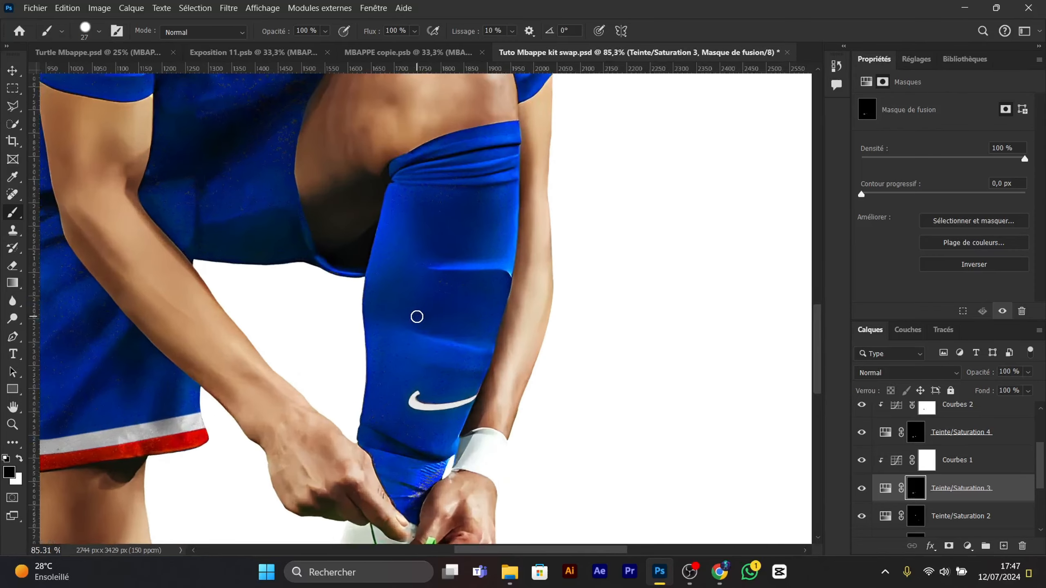
scroll(389, 331, "up", 1)
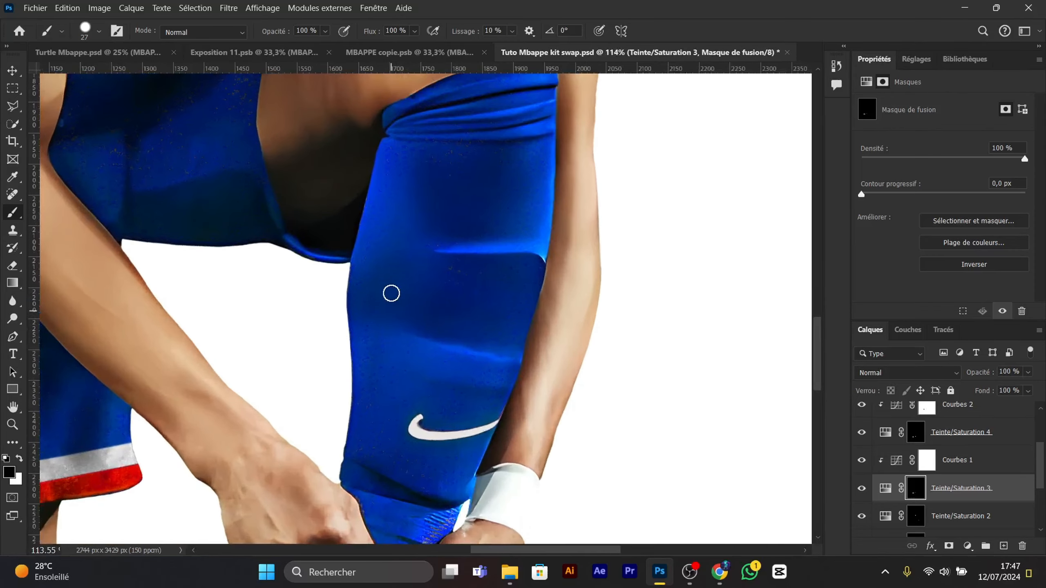
key("x")
right_click(415, 199, "alt")
left_click_drag(379, 176, 573, 179)
scroll(478, 259, "down", 5)
key("ctrl+z")
- Paint white on the Teinte/Saturation 3 mask to form a curved red stripe across the upper sock, below the folded cuff
scroll(453, 243, "up", 4)
scroll(424, 248, "up", 2)
right_click(420, 226, "alt")
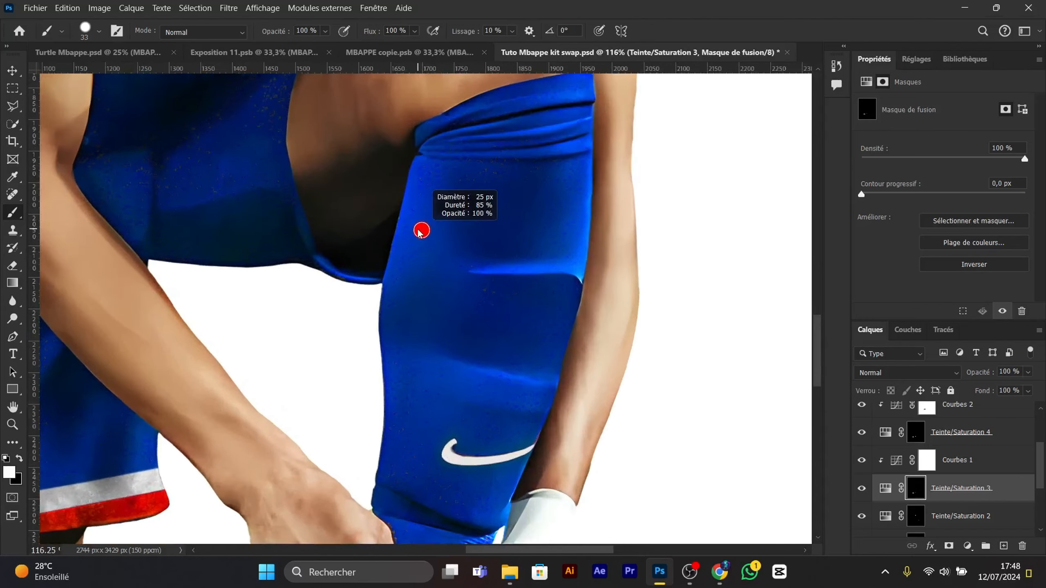
left_click_drag(404, 207, 587, 199)
scroll(587, 199, "up", 1)
scroll(587, 199, "up", 3)
right_click(586, 197, "alt")
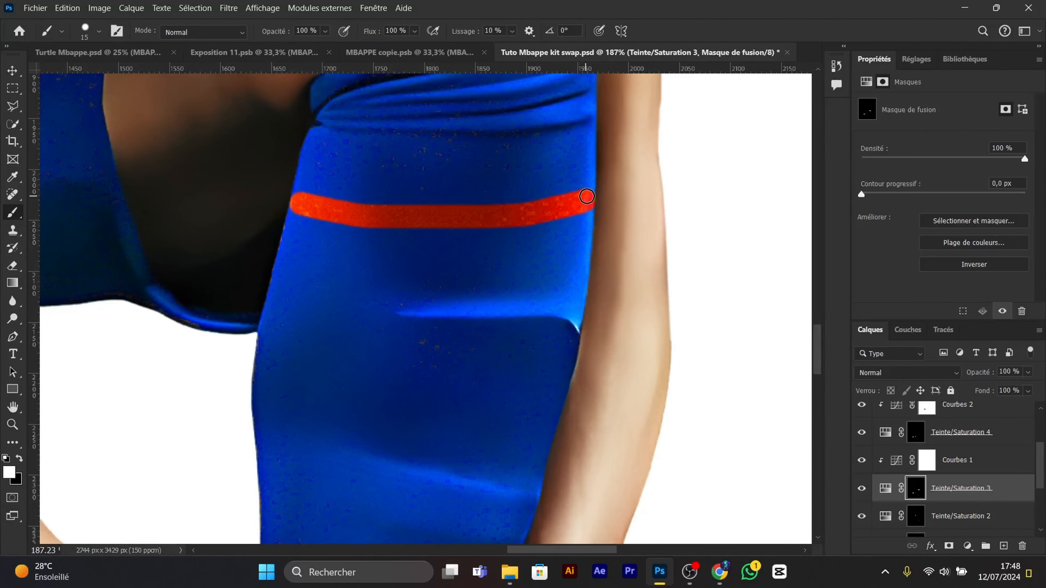
- Paint four more red stripes at regular intervals down the sock with a 22 px brush
scroll(420, 247, "down", 2)
right_click(322, 250, "alt")
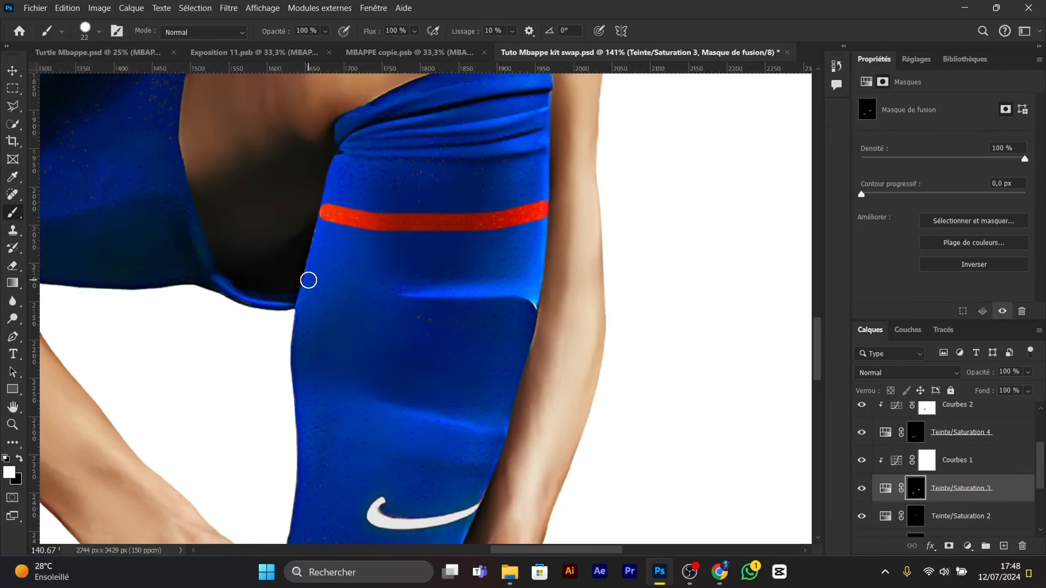
left_click_drag(353, 297, 530, 298)
scroll(372, 267, "down", 5)
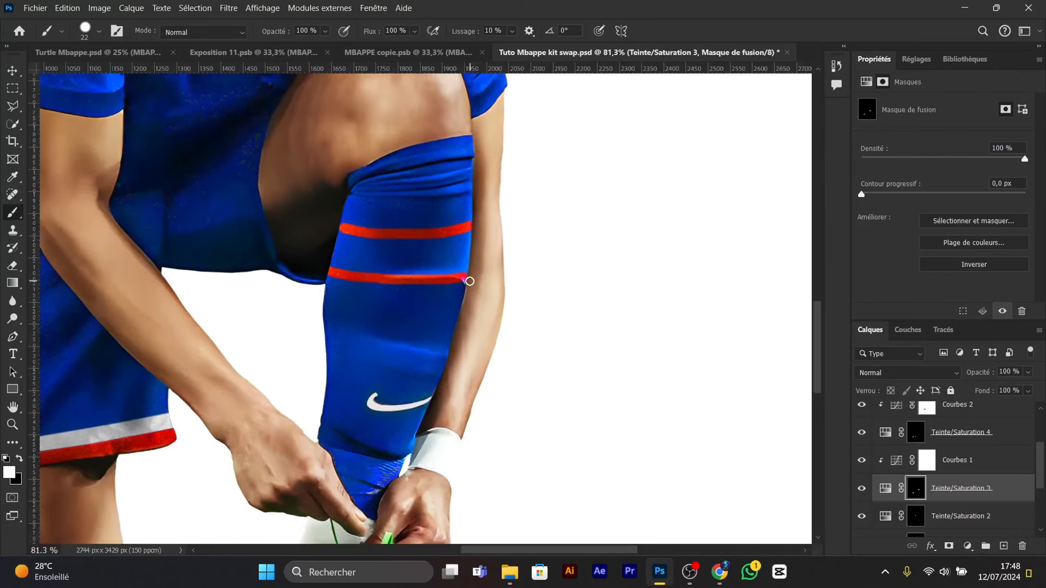
scroll(370, 288, "up", 3)
left_click_drag(320, 277, 472, 286)
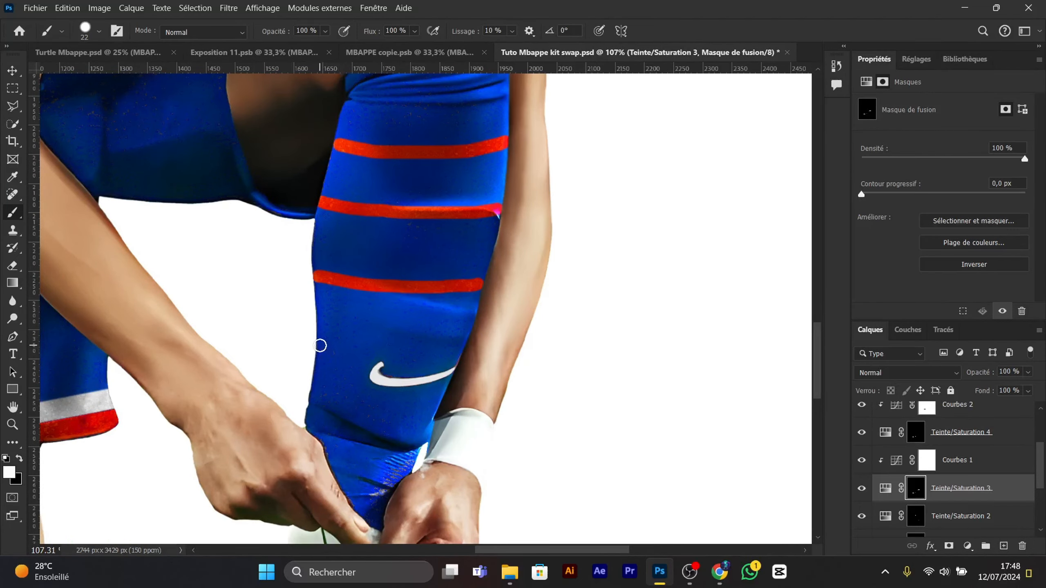
left_click_drag(321, 406, 430, 414)
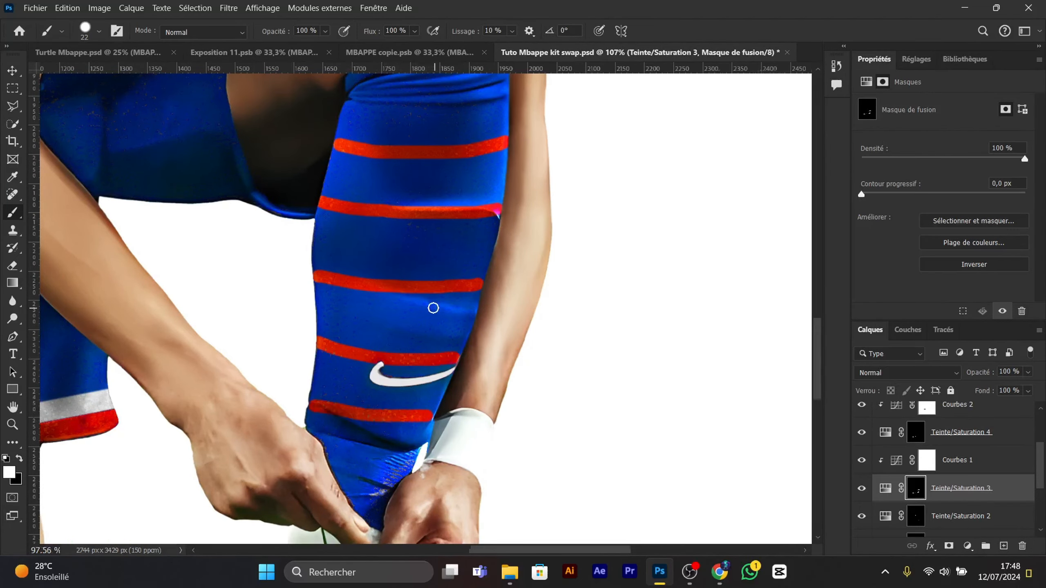
- Extend the ends of the two lowest stripes, near the swoosh, to the sock's edge with a 9 px white brush
scroll(432, 306, "down", 4)
scroll(420, 331, "up", 7)
scroll(450, 294, "down", 3)
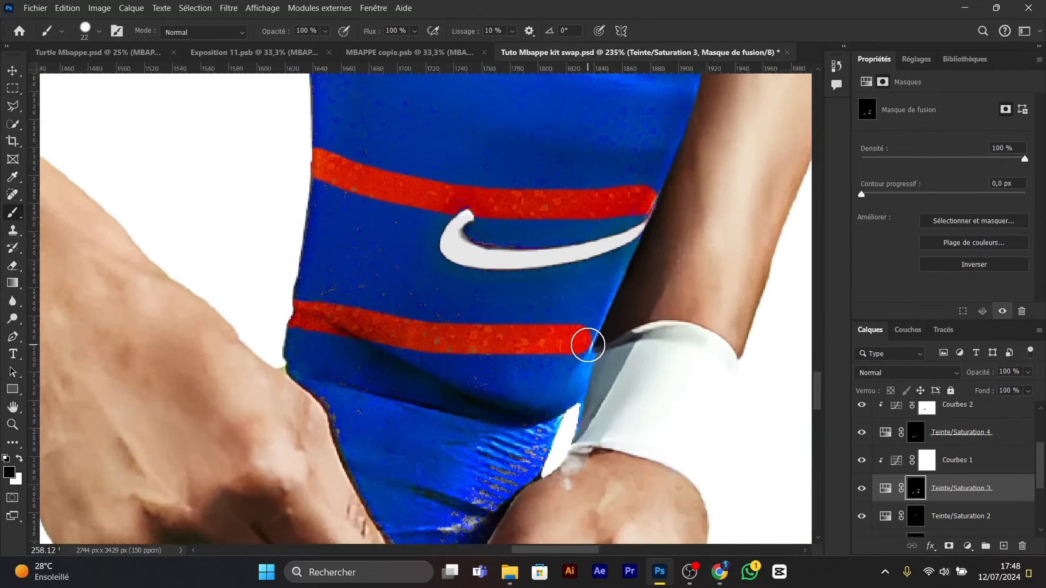
scroll(584, 343, "up", 5)
key("x")
key("bracketleft")
key("bracketleft")
key("bracketleft")
key("bracketleft")
scroll(648, 180, "down", 4)
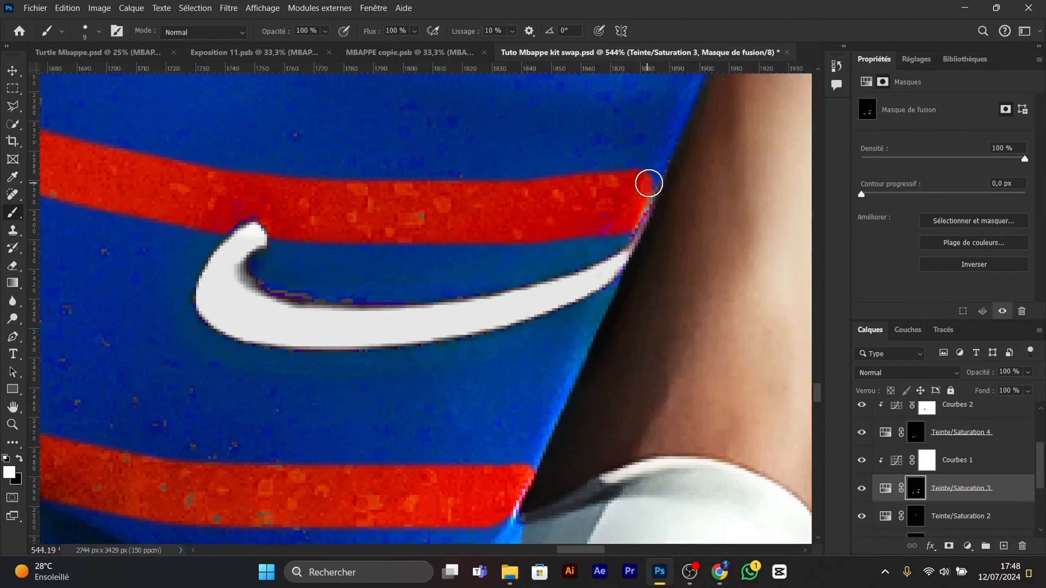
- Fill the ends of the two uppermost stripes out to the sock's edge, using a 7 px brush on the top one
scroll(621, 126, "up", 5)
scroll(597, 183, "up", 2)
left_click(612, 158)
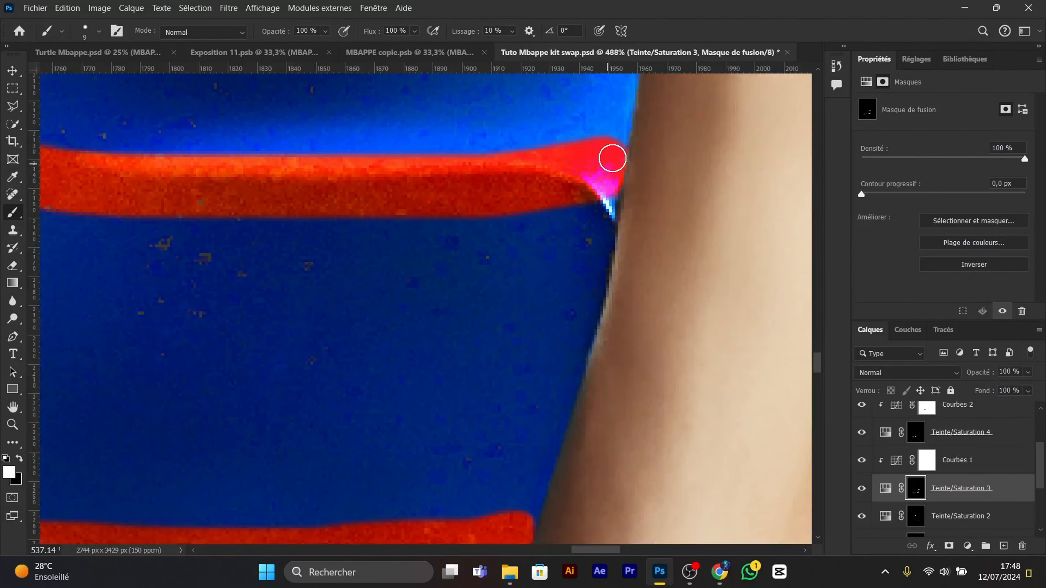
scroll(576, 221, "down", 4)
scroll(585, 140, "up", 5)
right_click(589, 149, "alt")
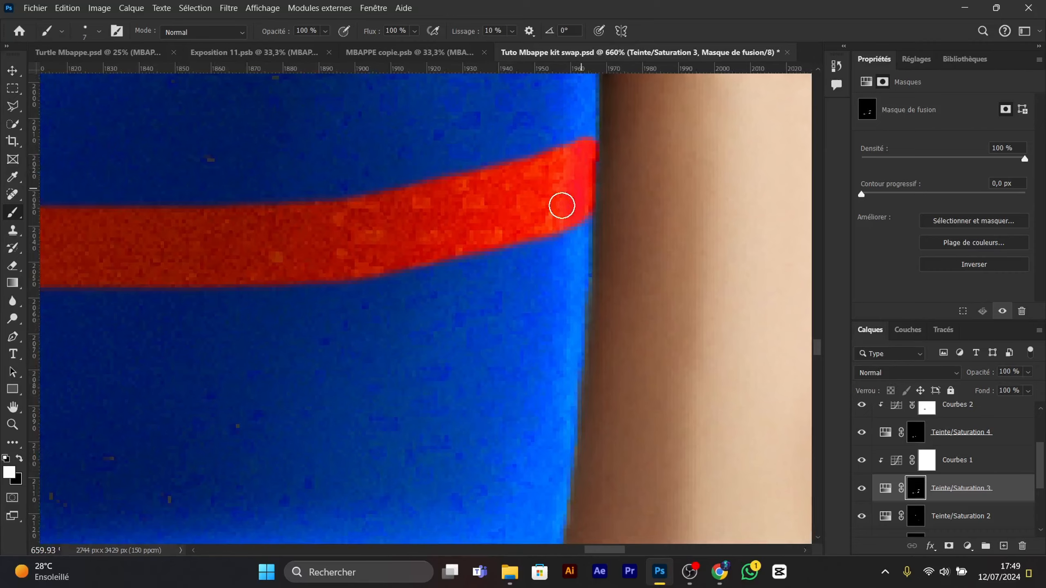
scroll(502, 280, "down", 7)
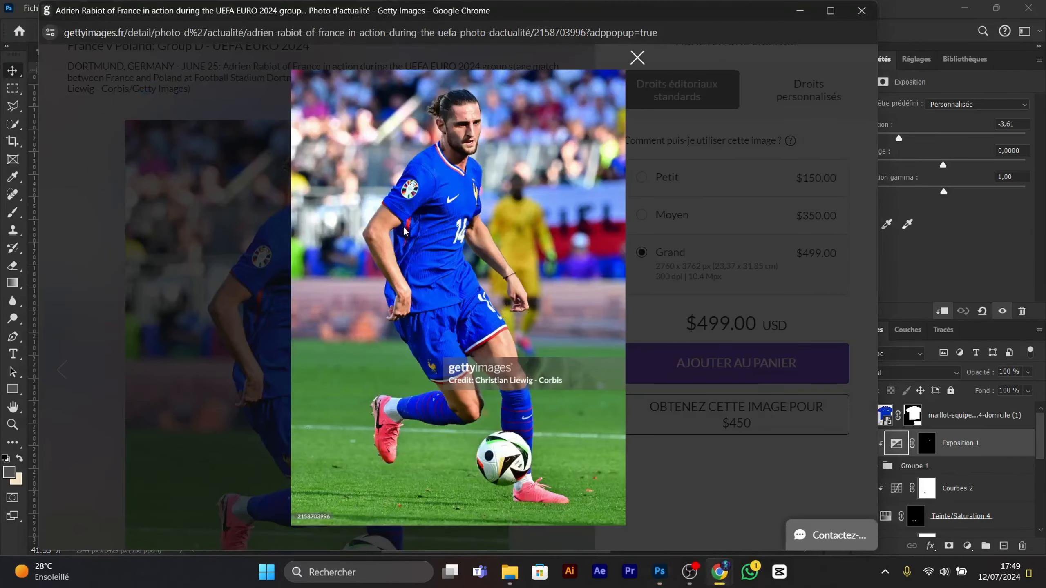
- Switch back to Photoshop, activate Teinte/Saturation 3 and outline a narrow downward-tapering wedge on the shirt's side with the Polygonal Lasso
key("alt+Tab")
scroll(404, 285, "up", 1)
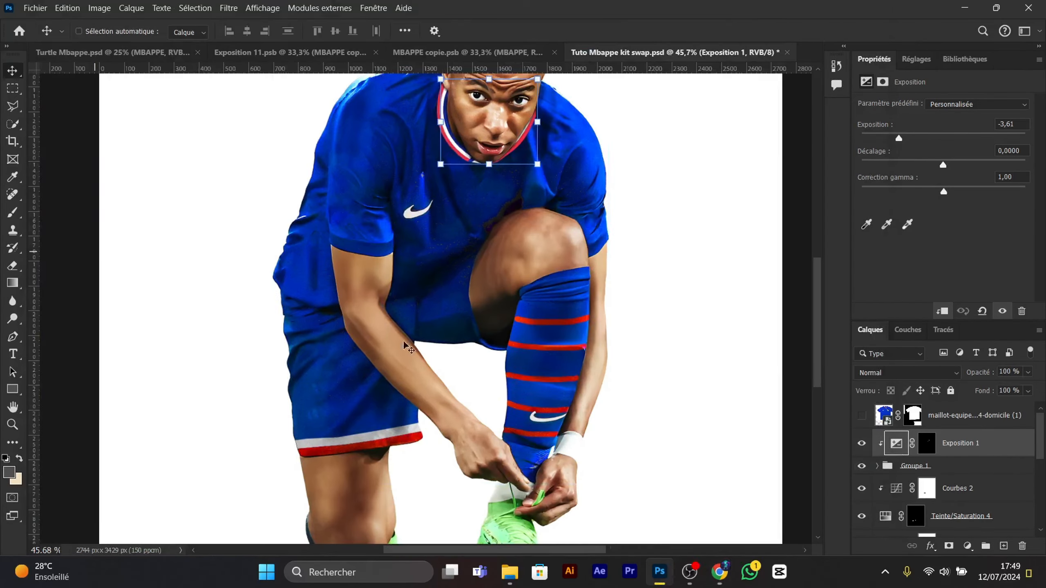
scroll(1004, 484, "down", 2)
scroll(944, 468, "up", 1)
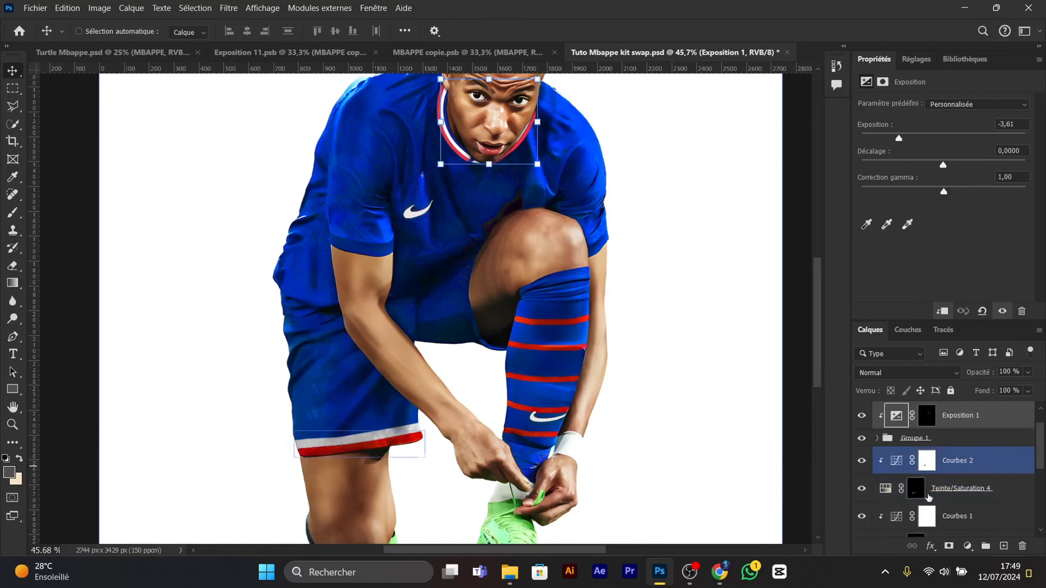
scroll(937, 498, "down", 1)
scroll(944, 496, "down", 1)
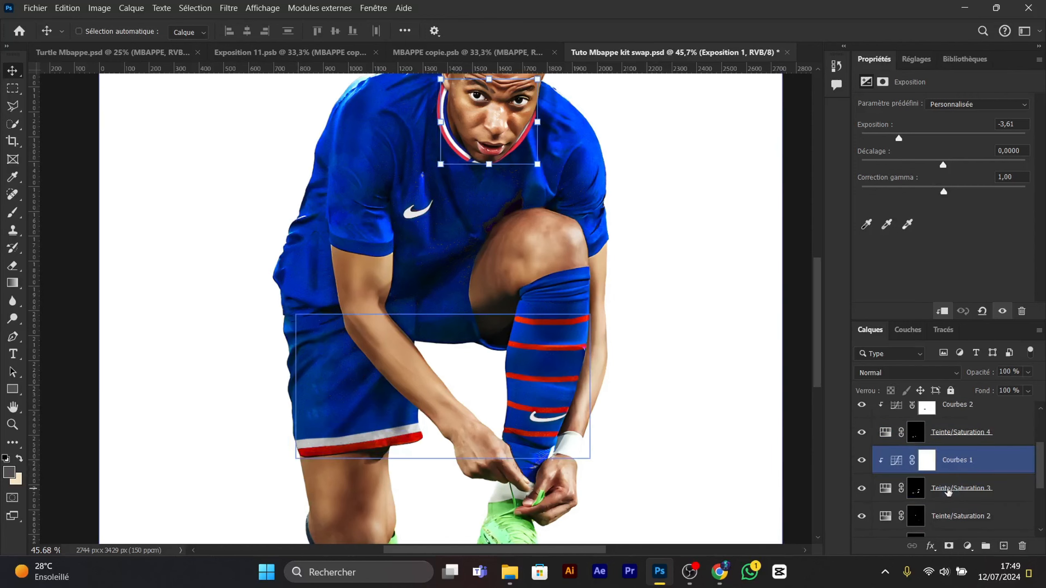
left_click(955, 489)
left_click(13, 106)
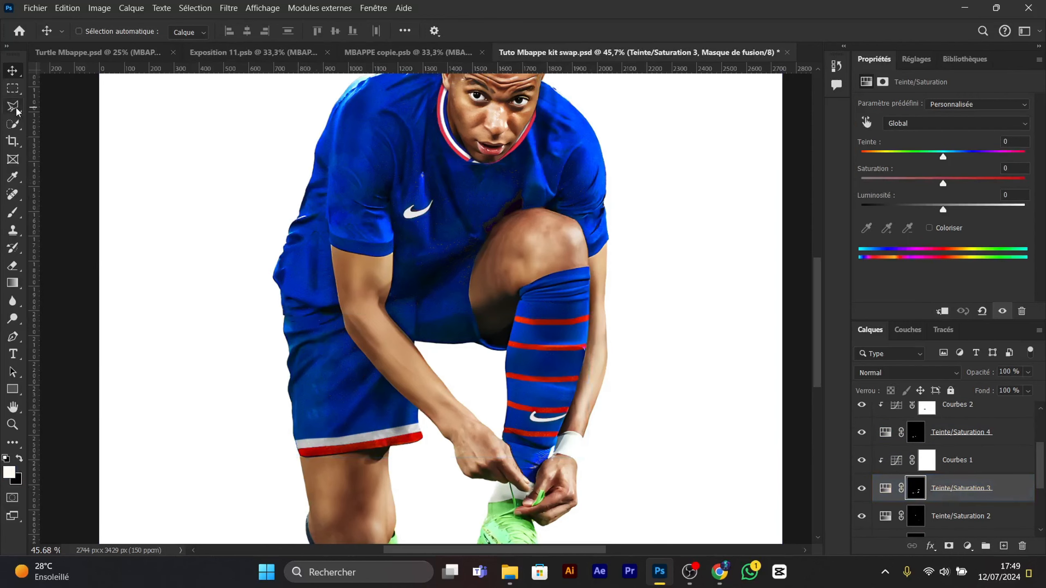
scroll(317, 156, "up", 5)
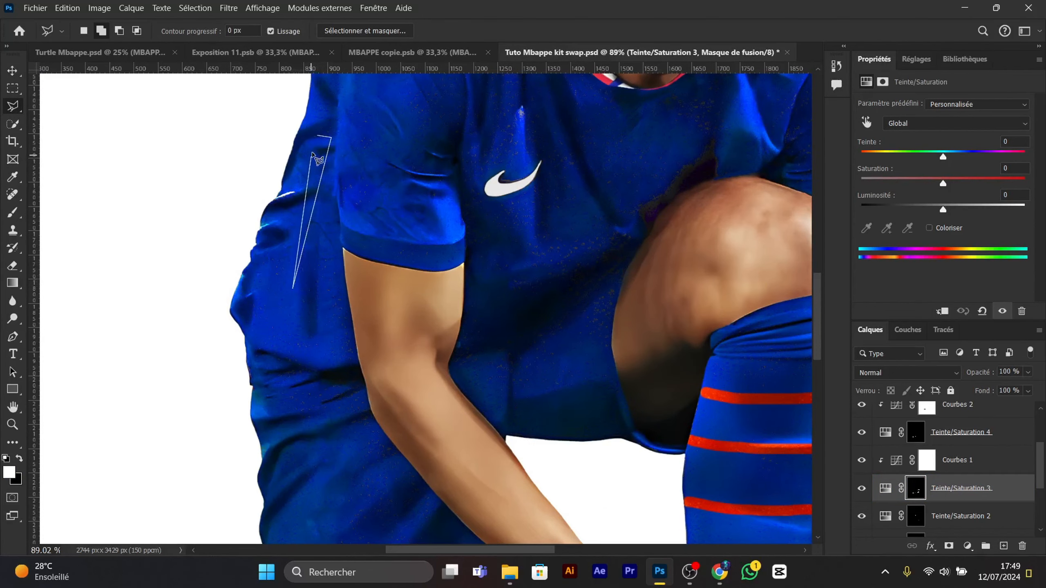
left_click(316, 138)
scroll(316, 138, "down", 3)
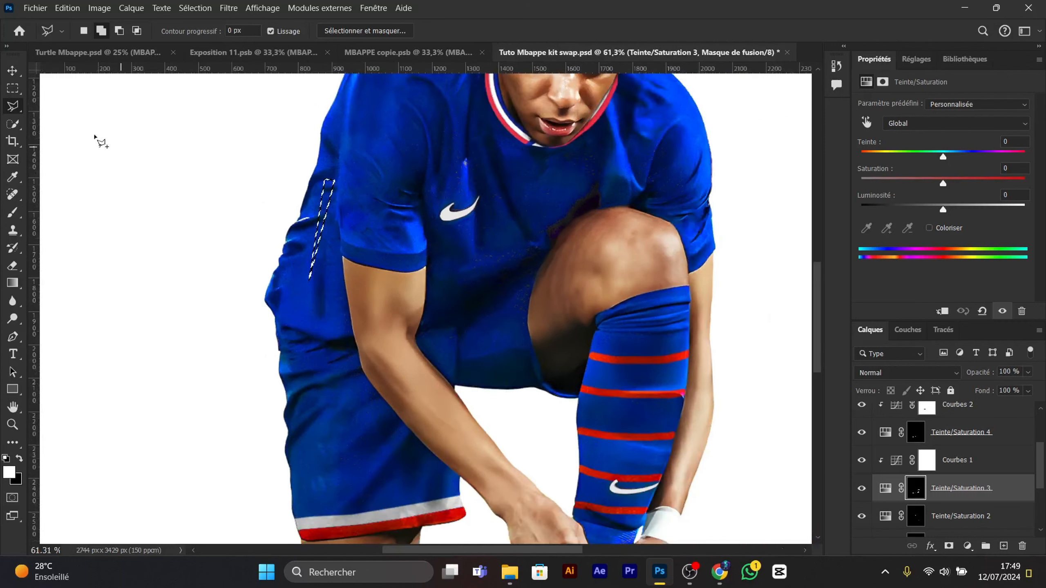
- Paint white inside the wedge selection on the mask to make the shirt's side panel red, and deselect
left_click(12, 72)
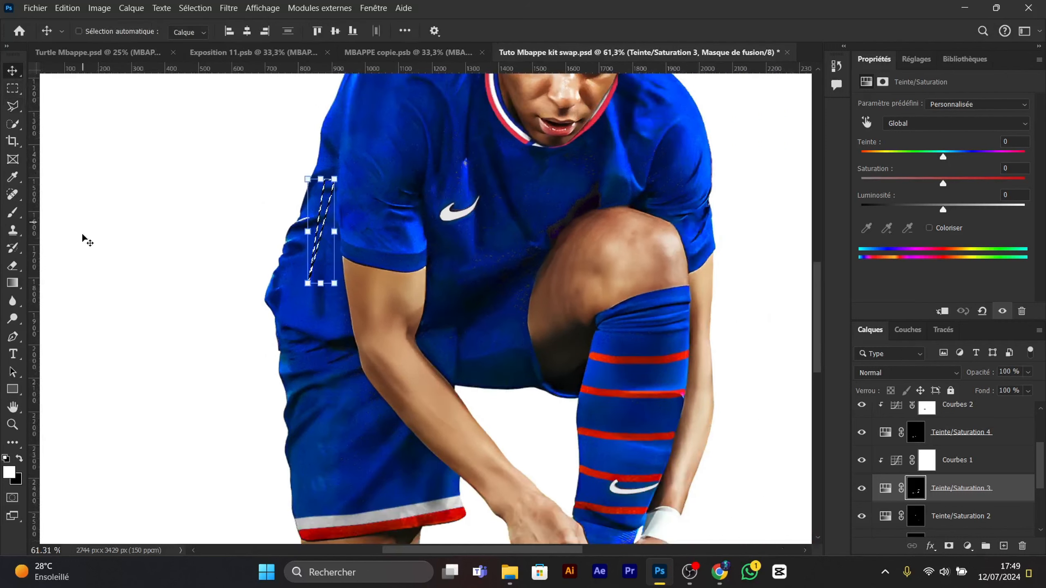
left_click(13, 213)
left_click_drag(290, 202, 340, 207)
mouse_move(345, 163)
left_mouse_down()
mouse_move(310, 274)
mouse_move(336, 190)
mouse_move(337, 262)
left_mouse_up()
key("ctrl+d")
scroll(333, 313, "down", 5)
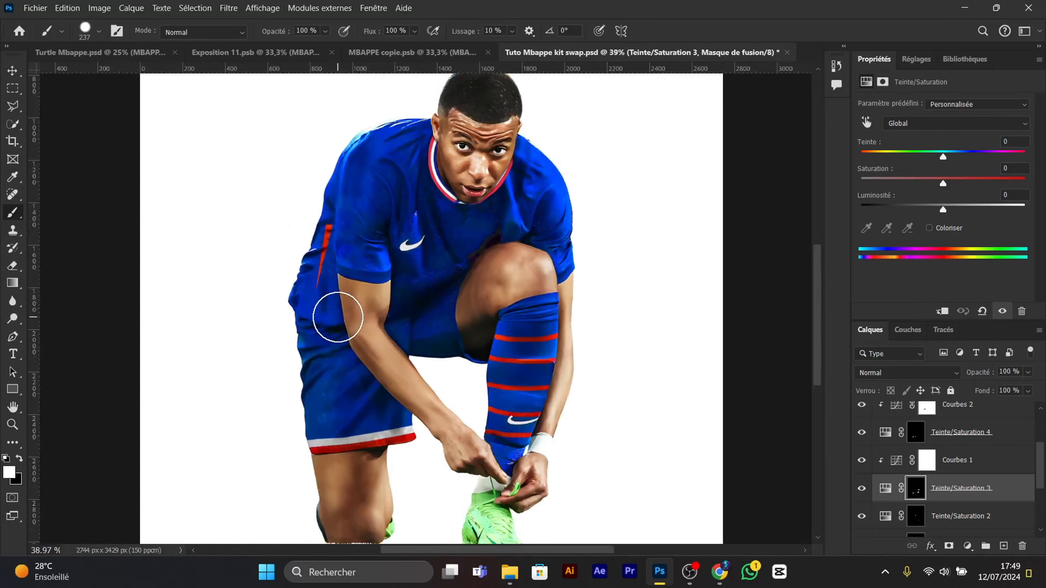
scroll(312, 352, "up", 2)
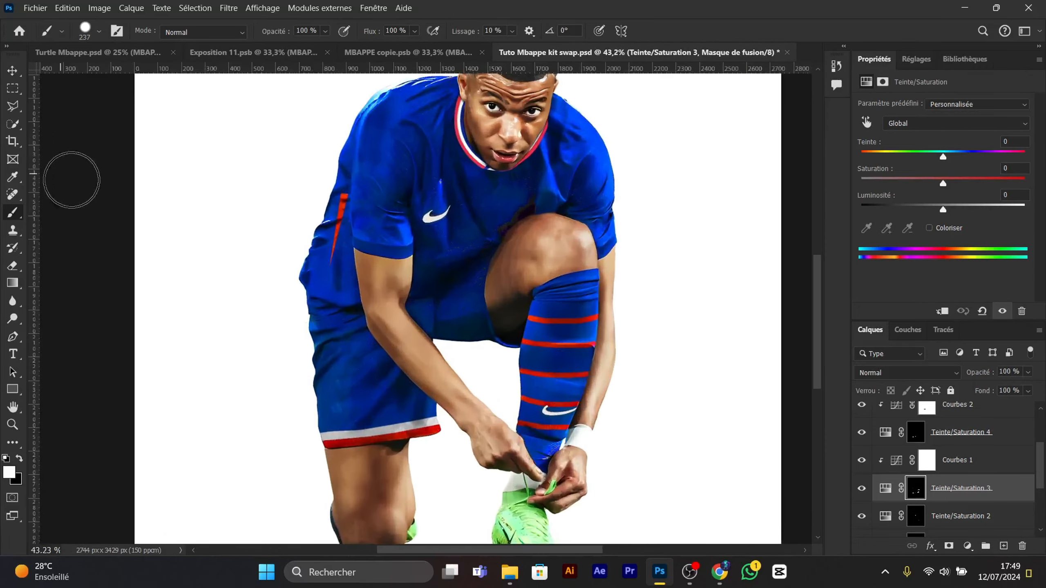
- Place the UEFA_Euro_2024_Logo above Exposition 1, scaled to 7.52%, over the shirt's shoulder and sleeve
left_click(12, 70)
scroll(310, 199, "down", 2)
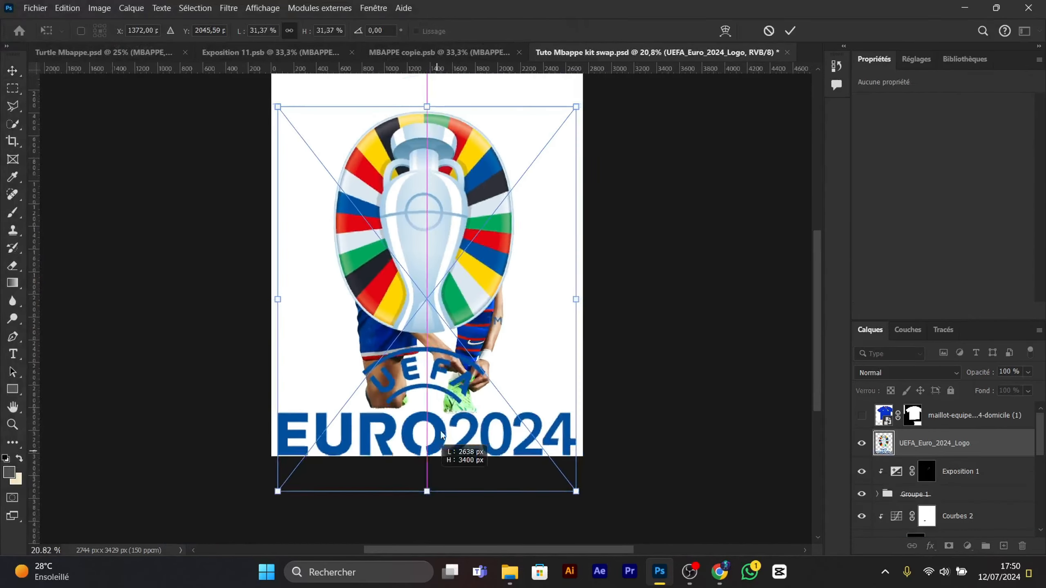
left_click_drag(441, 436, 433, 199)
left_click_drag(430, 140, 405, 214)
scroll(405, 213, "up", 5)
left_click(789, 31)
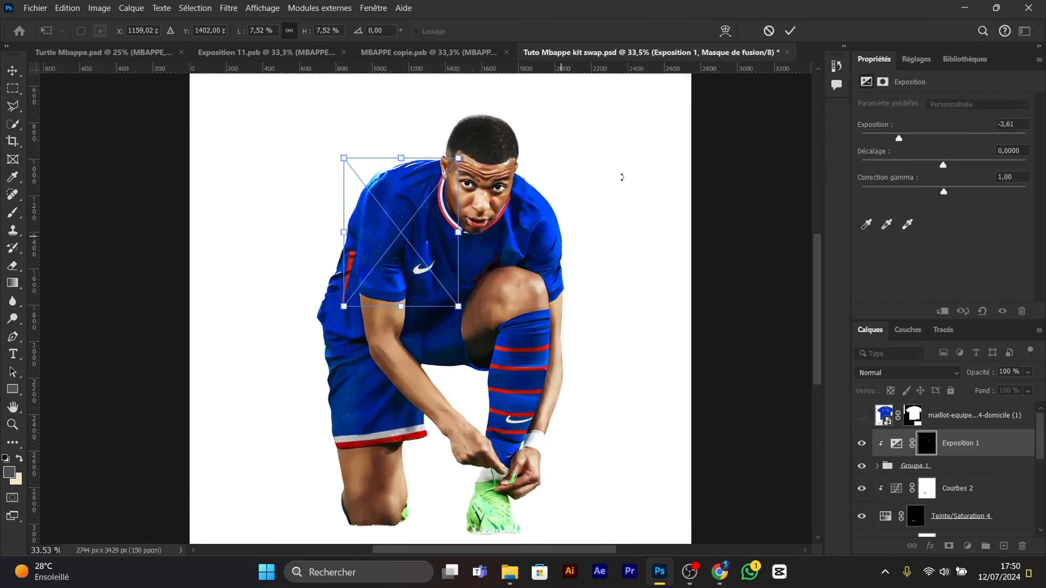
- Select the UEFA EURO2024 GERMANY lettering with a rectangular marquee, subtracting the strip that overlaps the emblem's lower end
scroll(428, 251, "up", 8)
key("m")
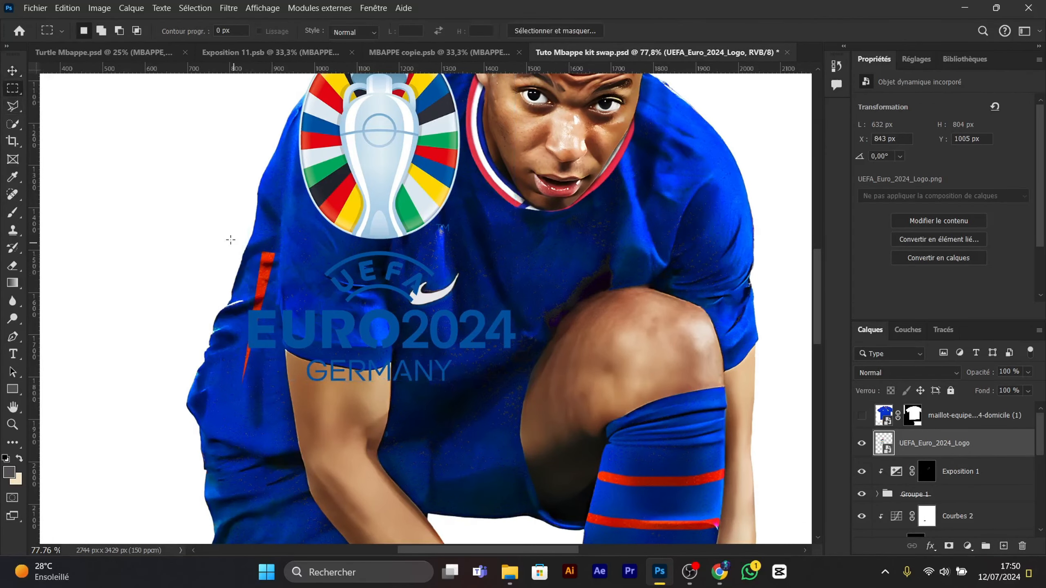
left_click_drag(215, 232, 546, 410)
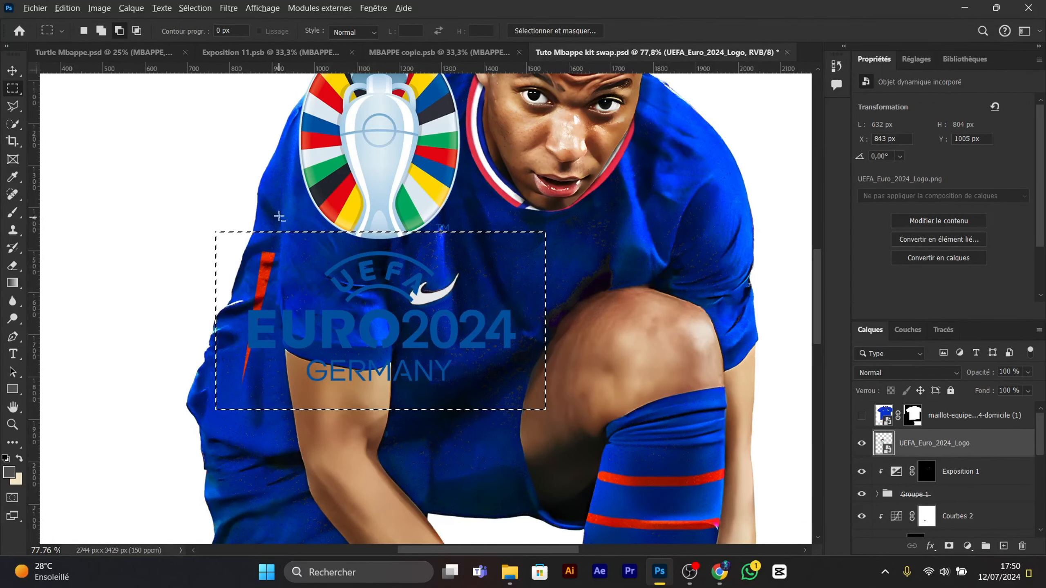
left_click_drag(258, 202, 492, 246)
key("v")
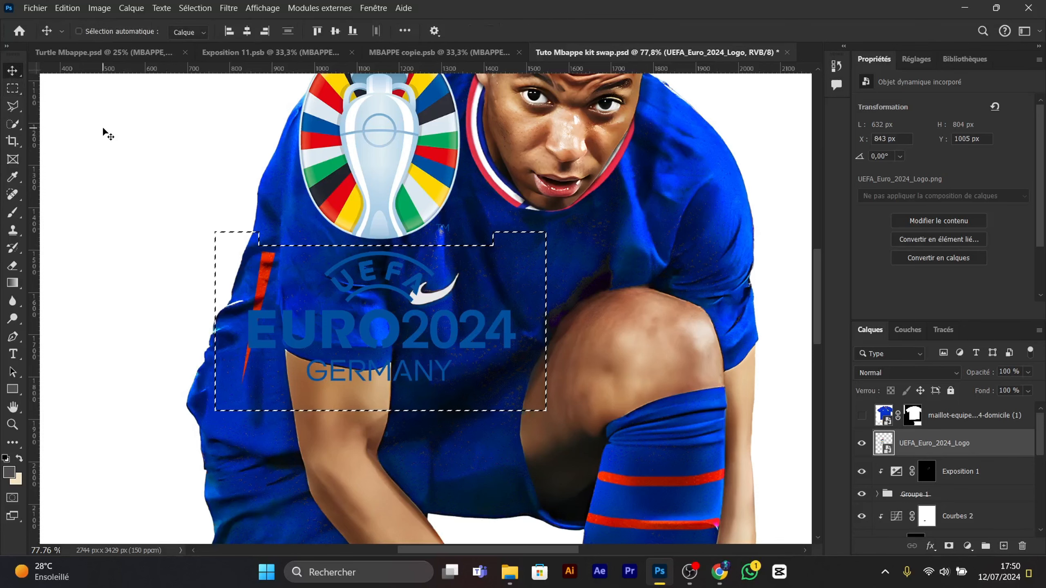
- Copy the selected lettering to its own layer and convert that layer to a smart object
key("ctrl+j")
right_click(1016, 445)
left_click(931, 354)
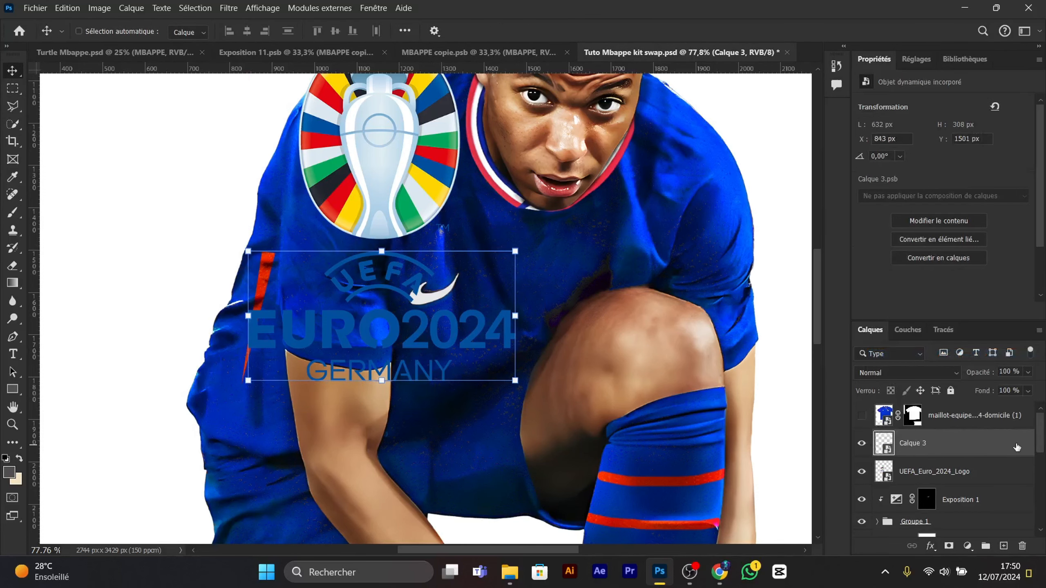
- Give the UEFA EURO2024 GERMANY lettering layer a white colour overlay at 100% opacity
double_click(1016, 445)
left_click(437, 295)
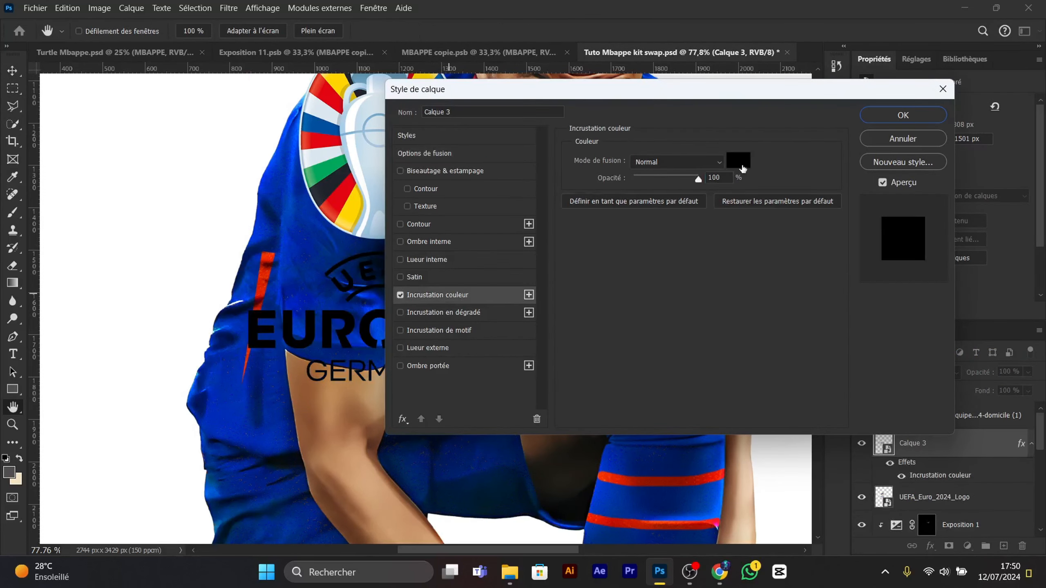
left_click(738, 161)
left_click(659, 114)
left_click(971, 107)
left_click(902, 114)
- Combine the white lettering layer and UEFA_Euro_2024_Logo into a single smart object
left_click(954, 498)
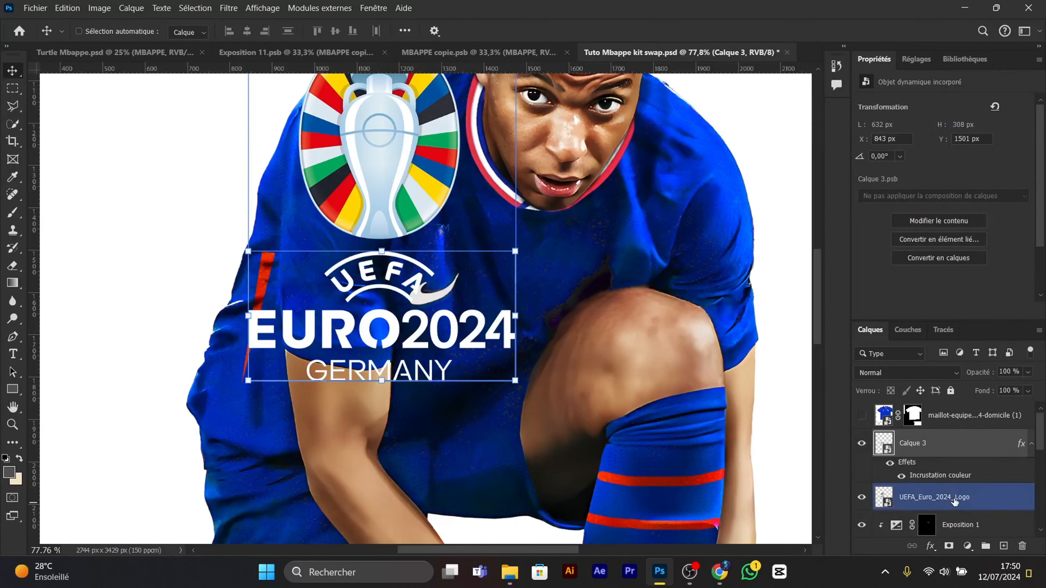
right_click(954, 499)
left_click(916, 365)
- Scale the combined Euro 2024 badge to 22.33%, rotate it 10.65° and position it on the upper sleeve
scroll(425, 298, "down", 2)
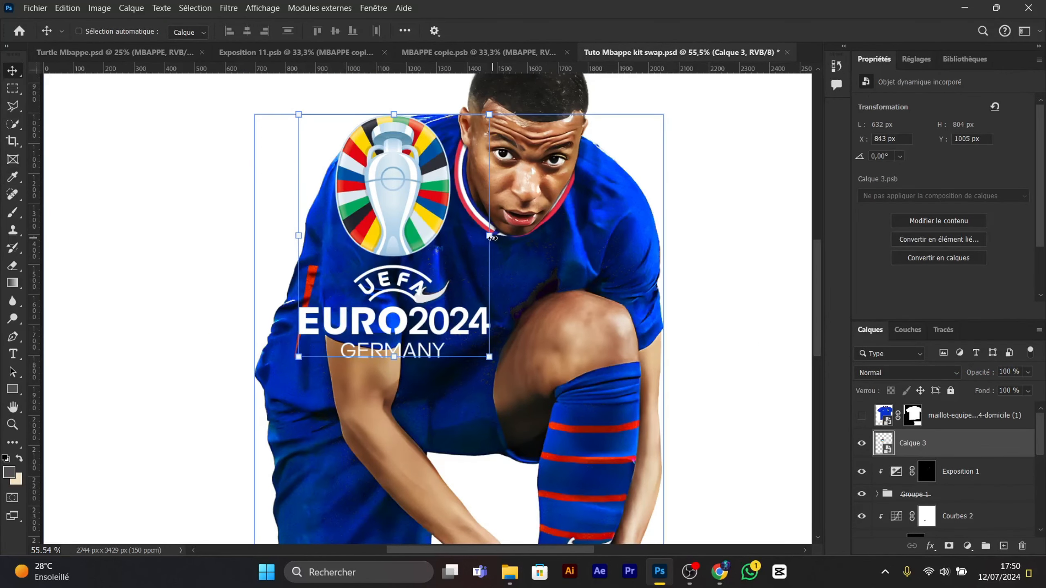
left_click_drag(492, 238, 355, 204)
scroll(351, 220, "up", 3)
scroll(361, 235, "up", 3)
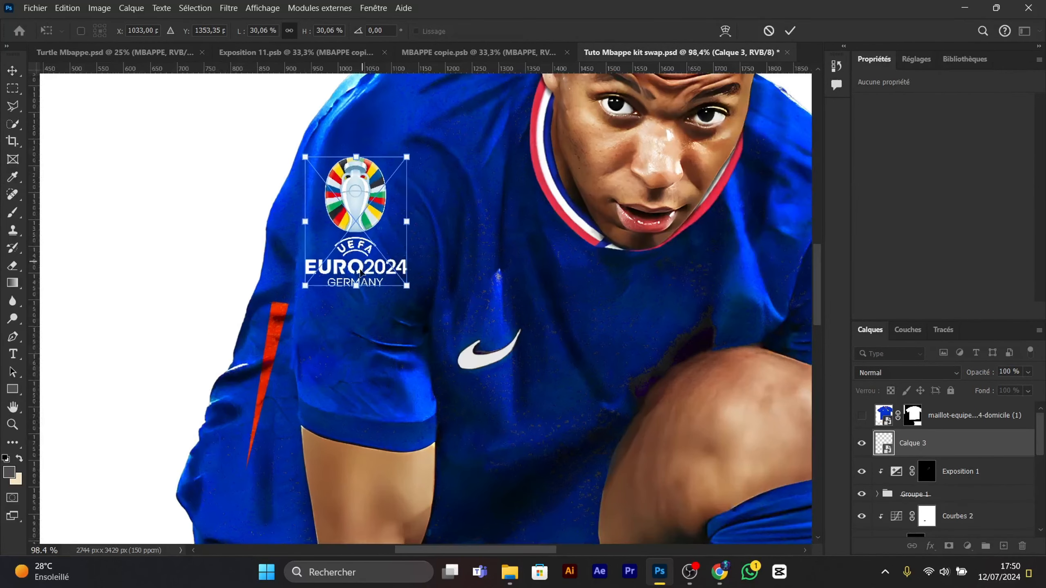
left_click_drag(356, 285, 357, 248)
left_click_drag(414, 142, 423, 154)
left_click_drag(349, 247, 351, 251)
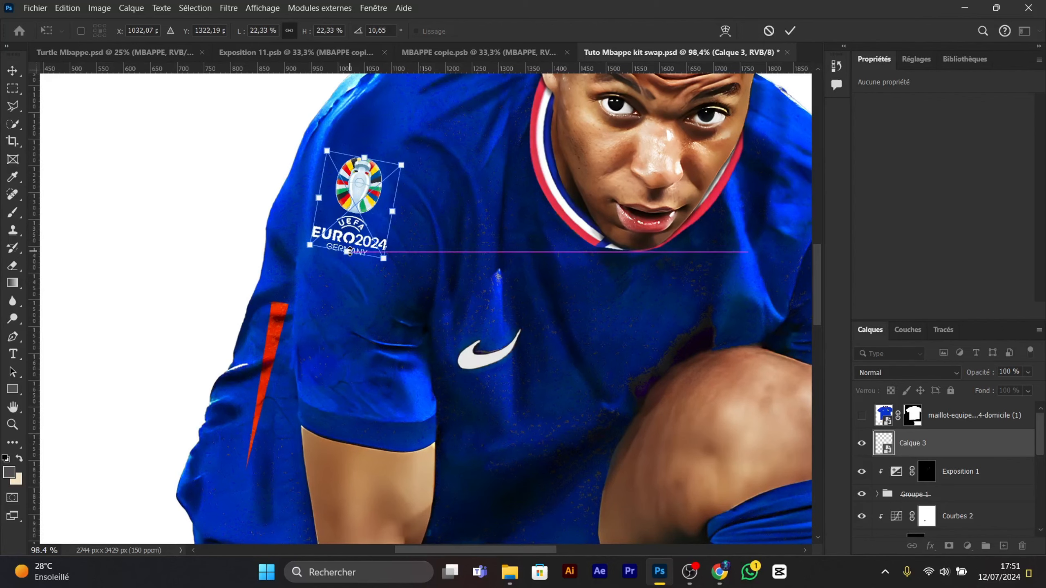
- Warp the badge by its corner points so its lower part follows the sleeve's curve, and apply the transform
right_click(350, 251)
left_click(395, 273)
scroll(313, 257, "up", 2)
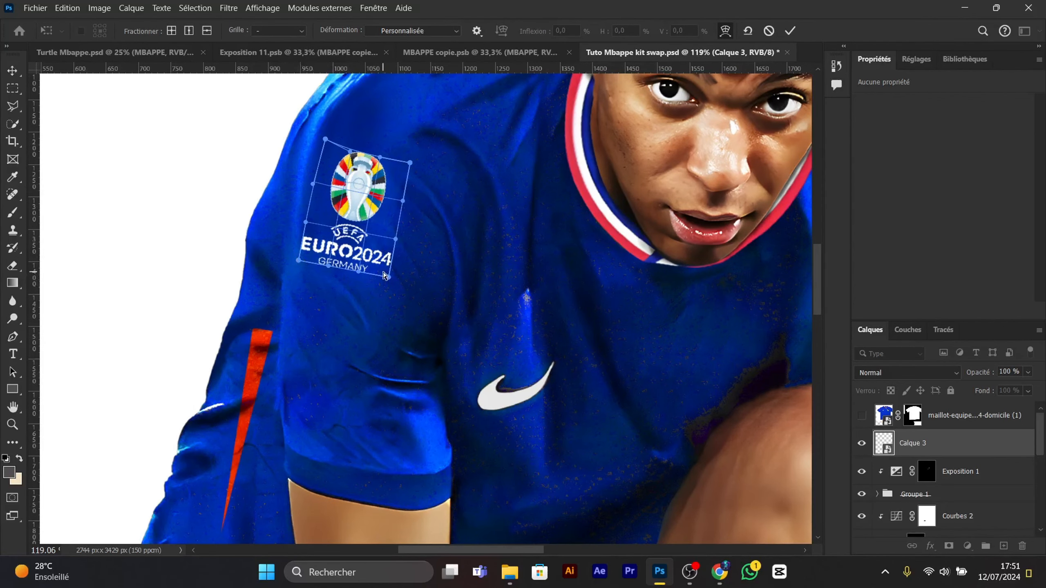
left_click_drag(409, 163, 409, 169)
left_click_drag(387, 278, 386, 283)
left_click_drag(299, 261, 289, 256)
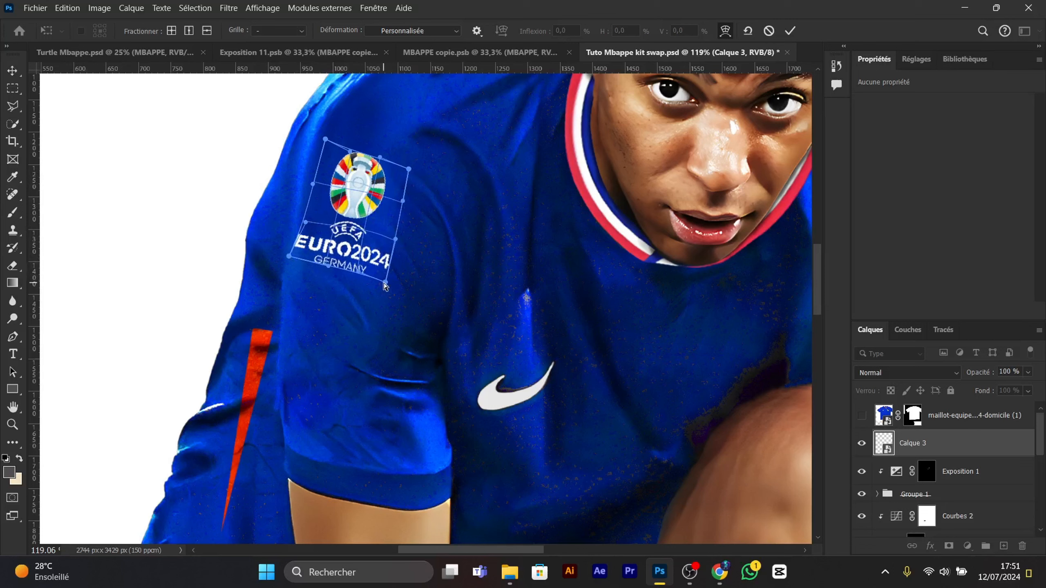
left_click_drag(386, 283, 375, 287)
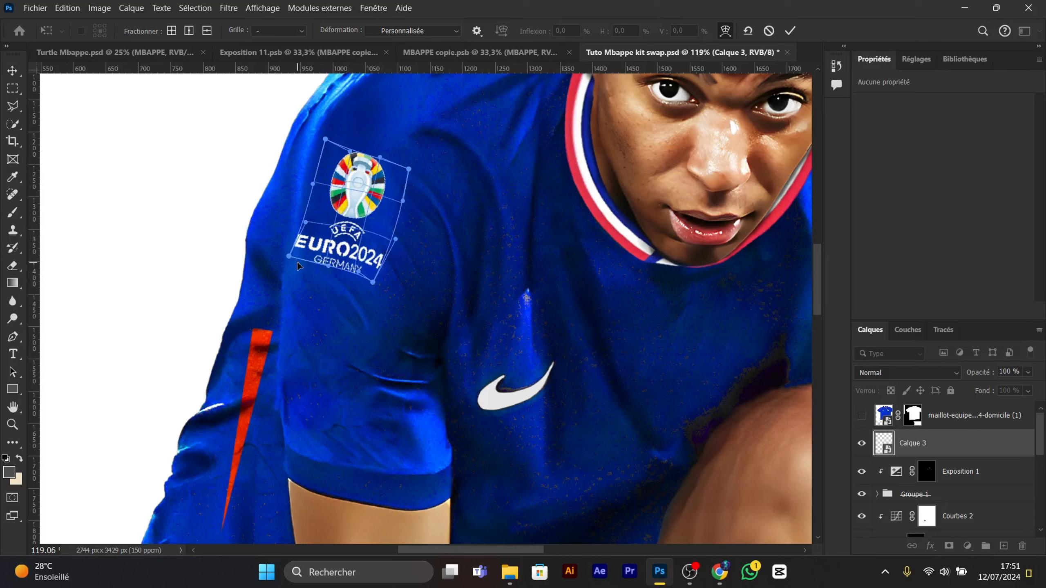
left_click_drag(289, 257, 292, 264)
left_click_drag(372, 286, 376, 285)
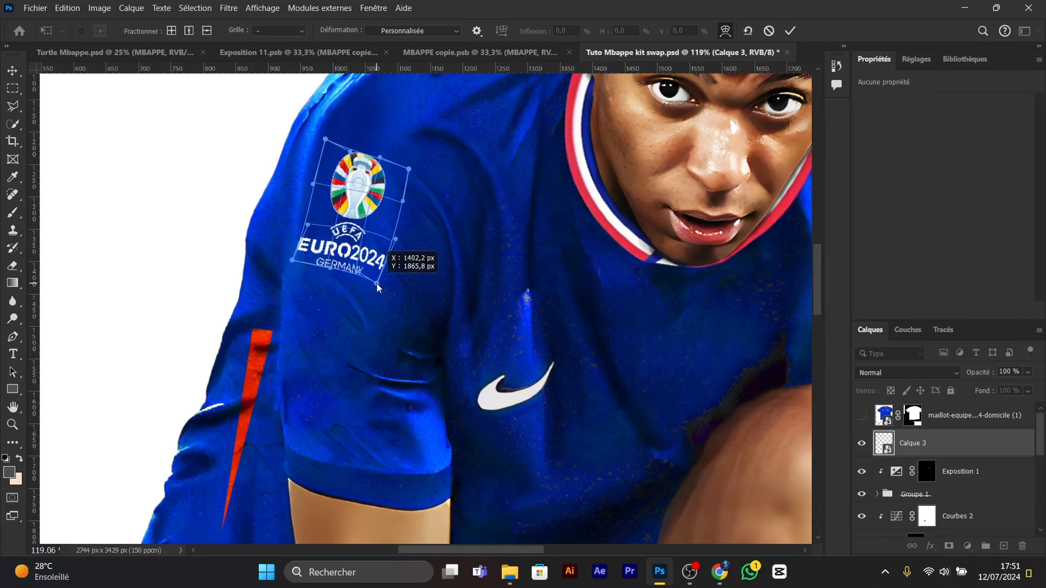
left_click(790, 31)
- Blend the badge into the sleeve's shadows by splitting the underlying layer's black Blend If slider to 8 / 48
scroll(379, 237, "down", 2)
scroll(405, 317, "down", 3)
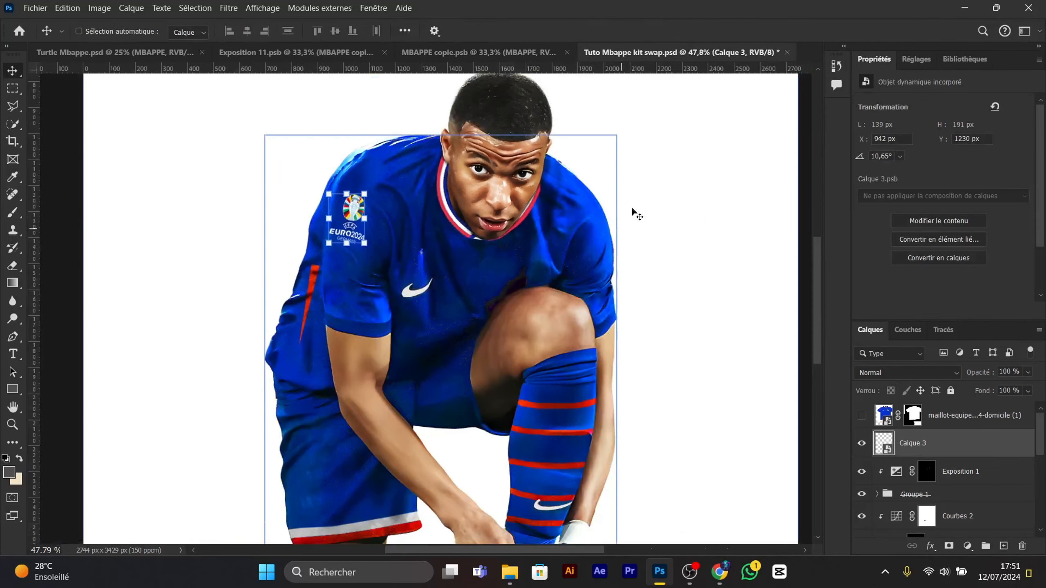
scroll(353, 227, "up", 4)
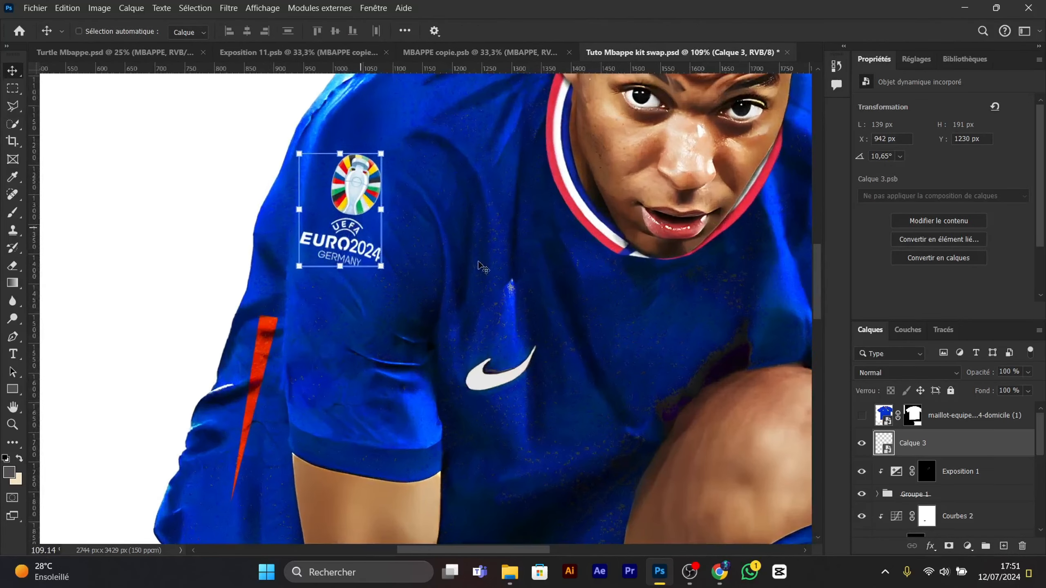
double_click(1029, 446)
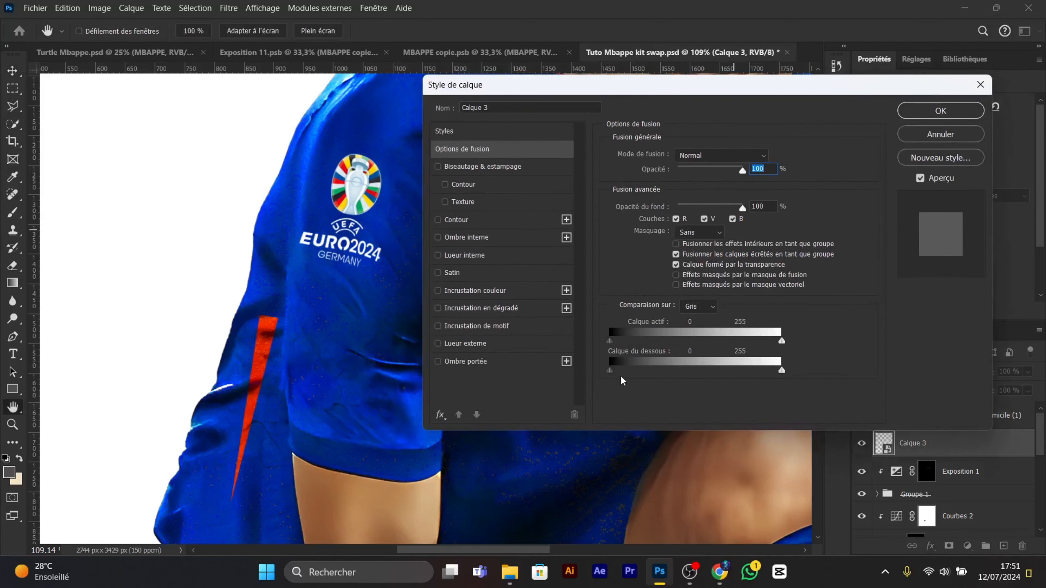
left_click_drag(610, 370, 643, 373)
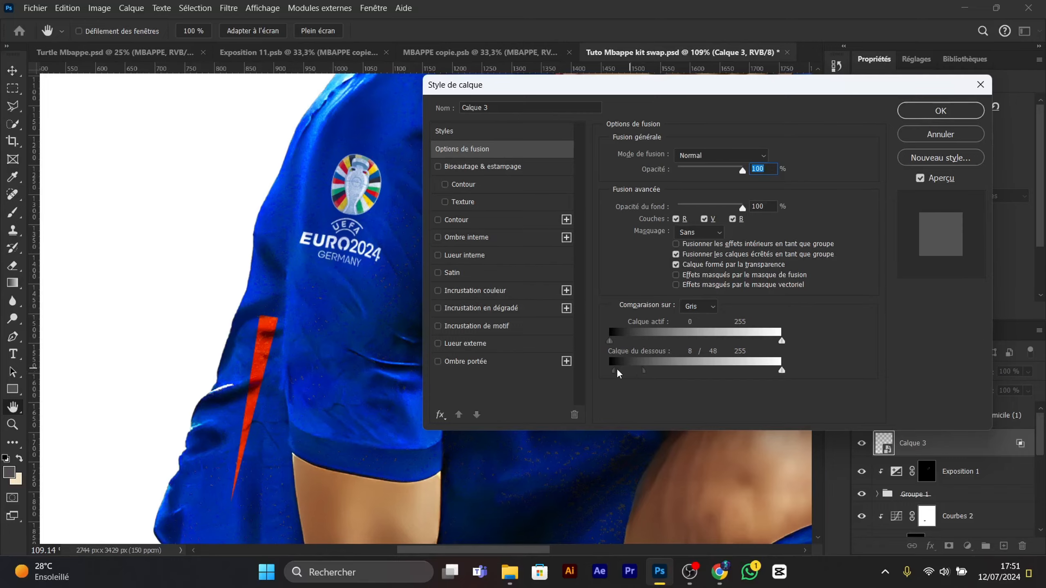
left_click(940, 111)
- Enlarge the sleeve badge proportionally to 24.50% and apply the transform
key("v")
scroll(429, 241, "down", 6)
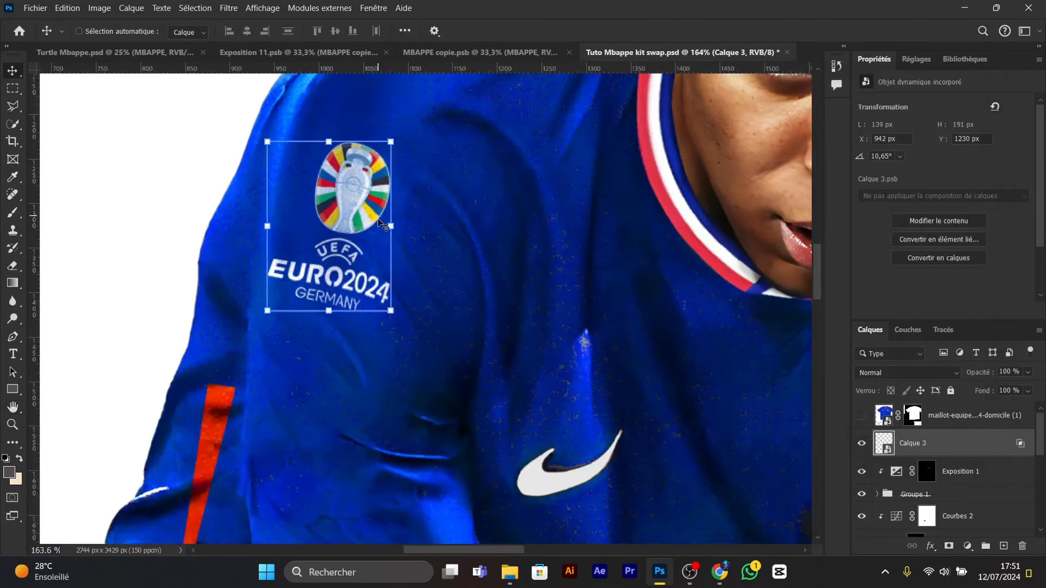
scroll(430, 242, "down", 2)
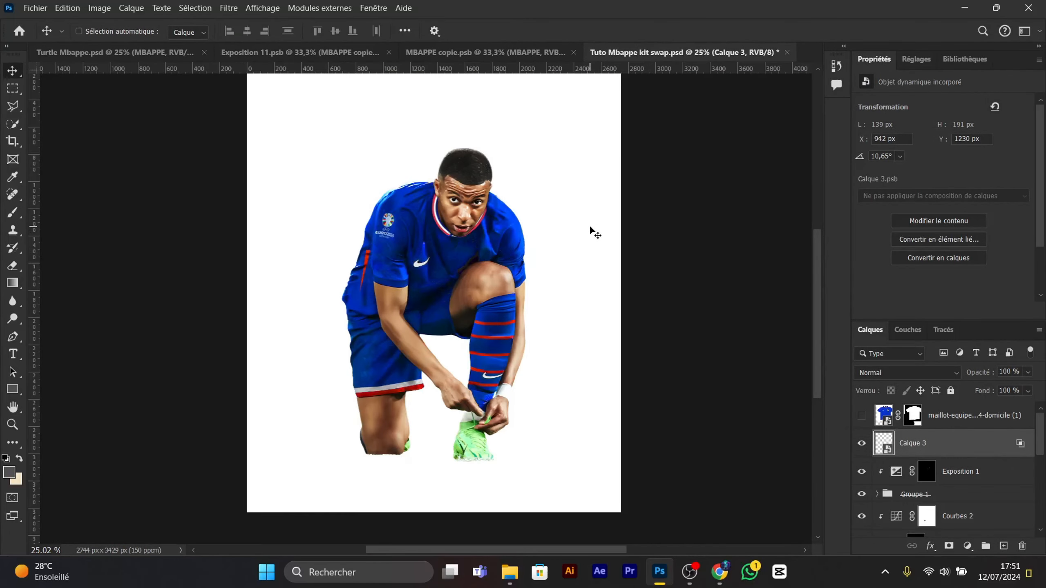
key("ctrl+t")
scroll(394, 227, "up", 8)
left_click_drag(410, 284, 421, 321)
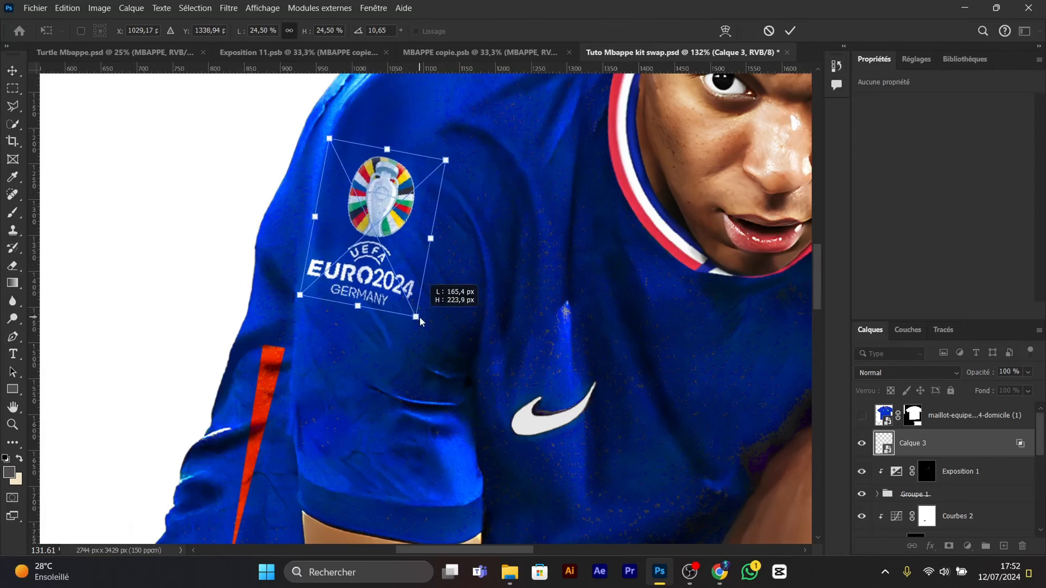
left_click(790, 33)
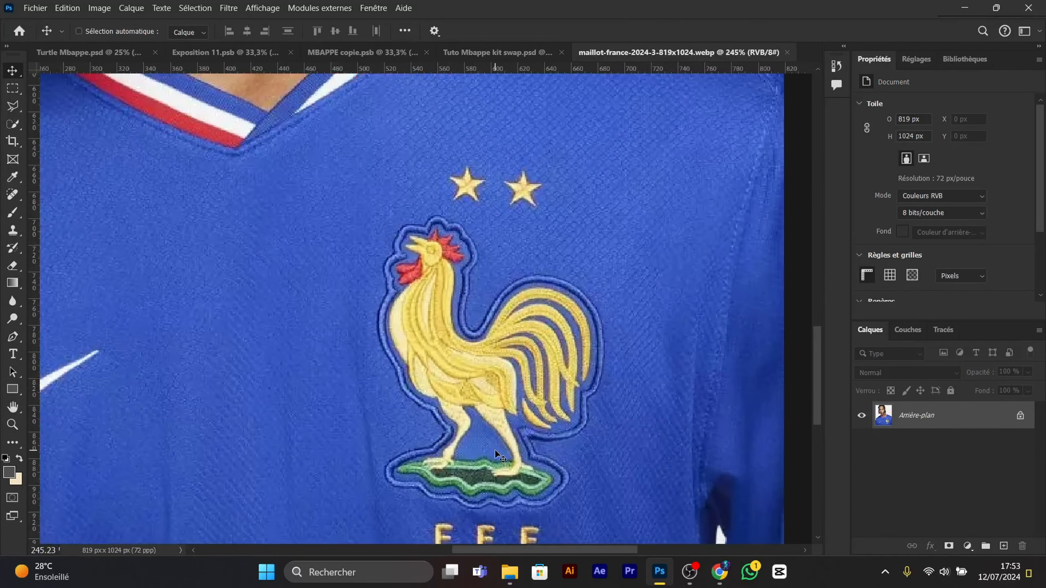
- Select the embroidered rooster and its green base in maillot-france-2024-3-819x1024.webp with the Quick Selection tool
scroll(153, 215, "down", 2)
left_click(13, 124)
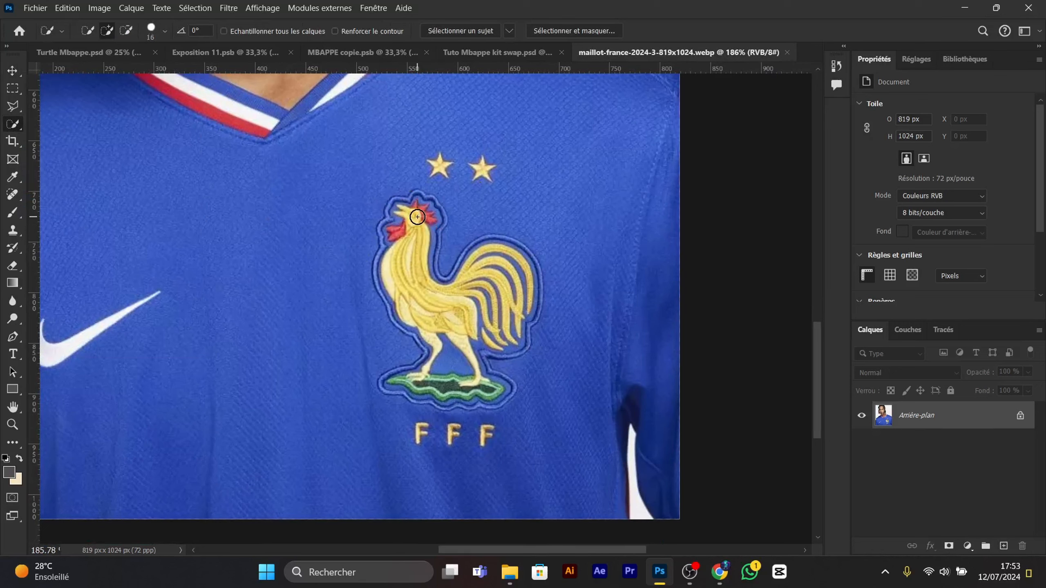
mouse_move(435, 310)
left_mouse_down()
mouse_move(501, 255)
mouse_move(521, 280)
left_mouse_up()
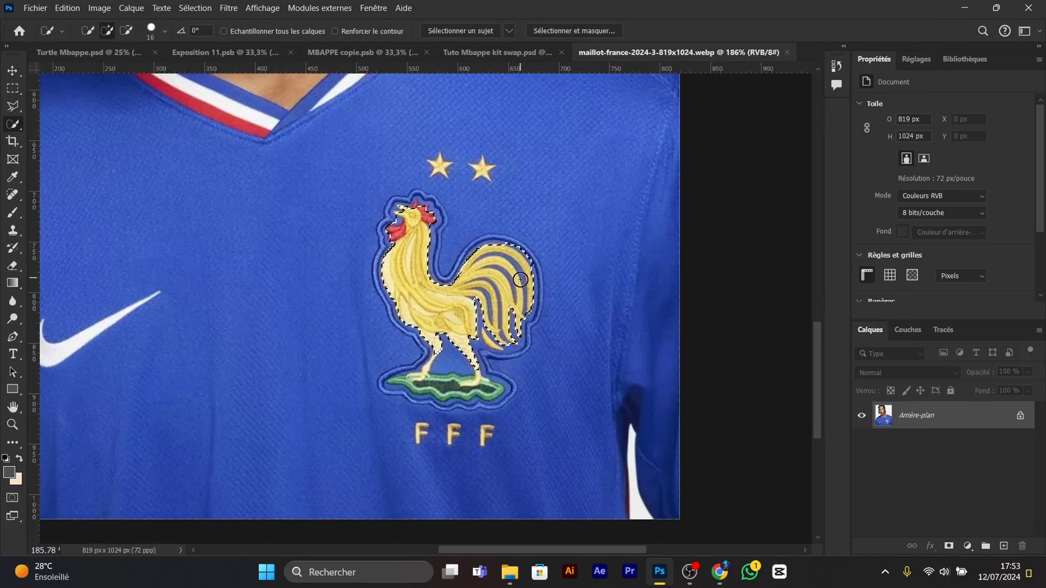
key("bracketleft")
mouse_move(488, 315)
left_mouse_down()
mouse_move(408, 387)
mouse_move(488, 391)
left_mouse_up()
left_click_drag(407, 384, 383, 386)
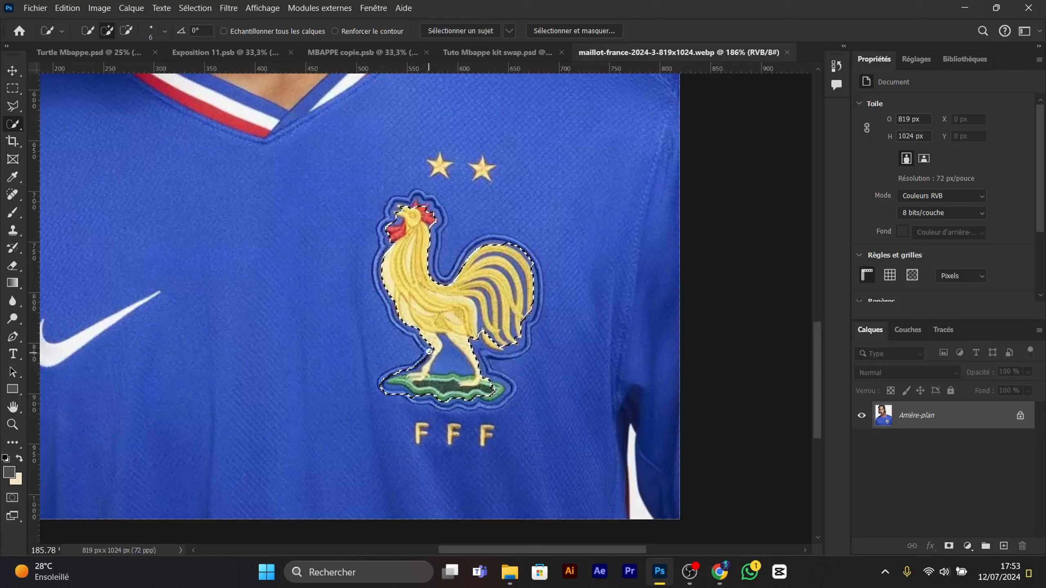
- Extend the rooster selection to the embroidered blue border around it, filling the gap at the head with the polygonal lasso
left_click_drag(409, 205, 431, 206)
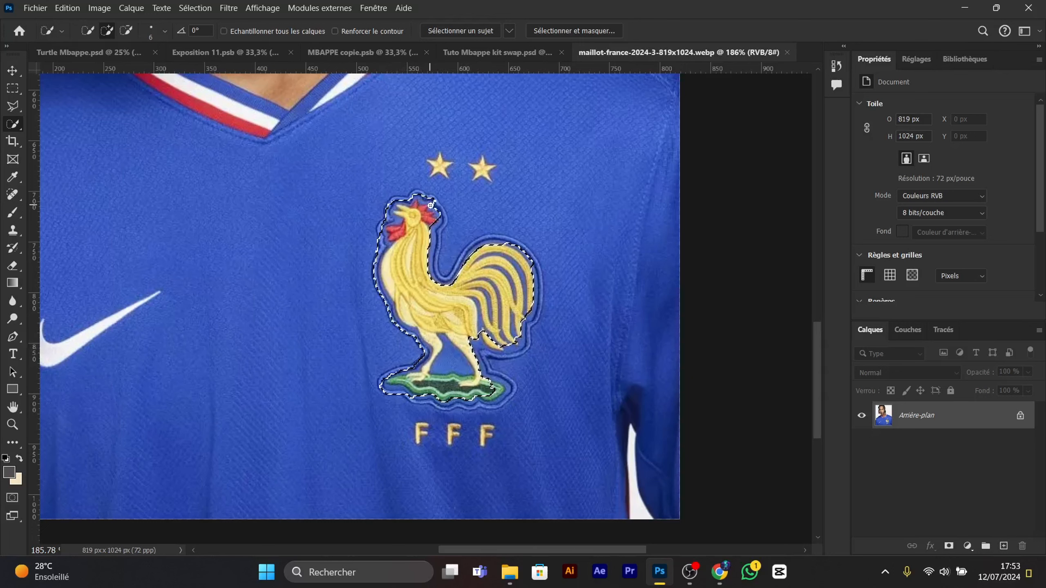
mouse_move(440, 287)
left_mouse_down()
mouse_move(491, 245)
mouse_move(469, 260)
left_mouse_up()
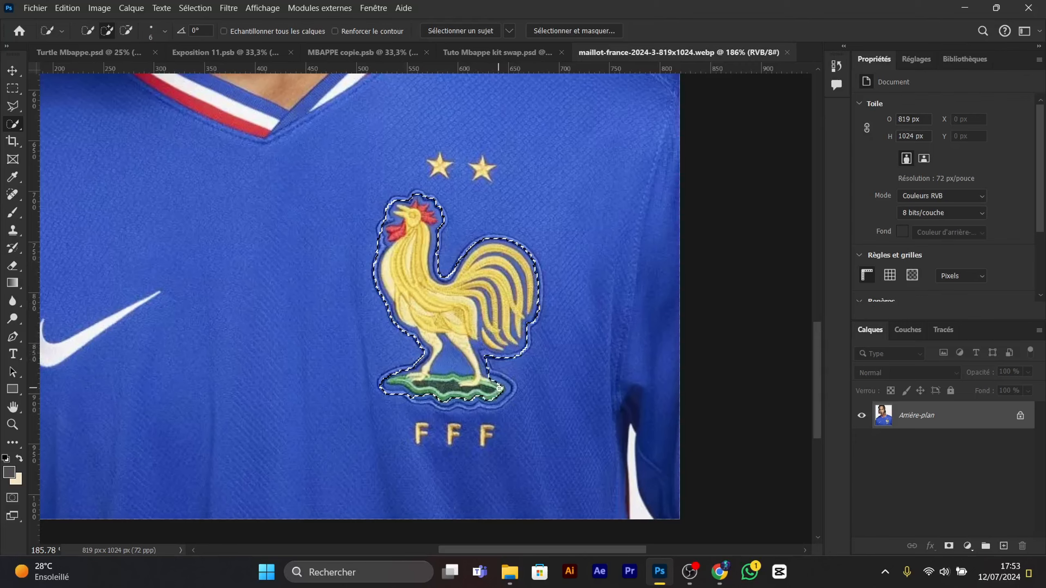
left_click_drag(500, 389, 493, 398)
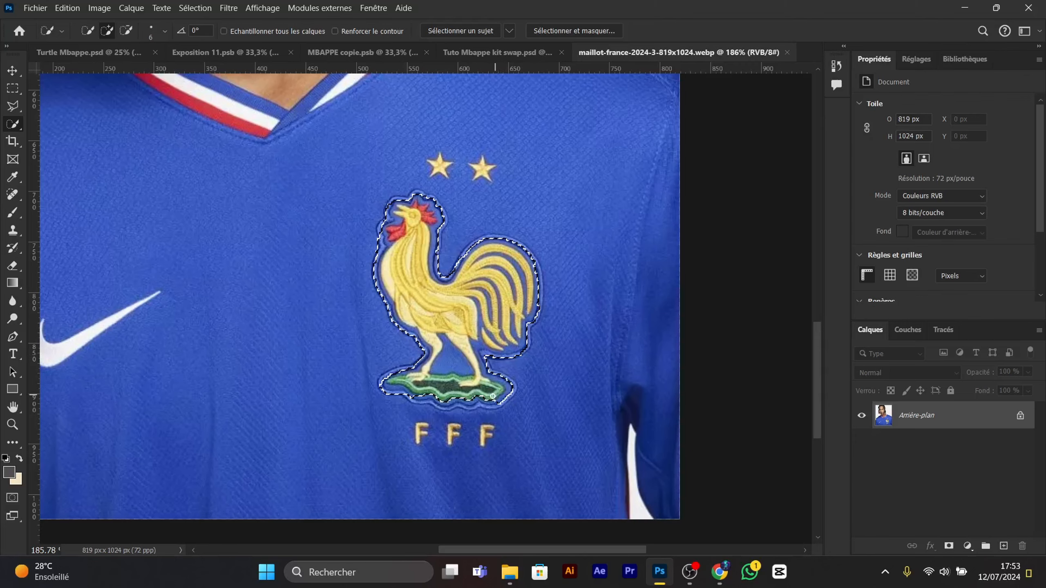
left_click(14, 106)
scroll(428, 447, "up", 8)
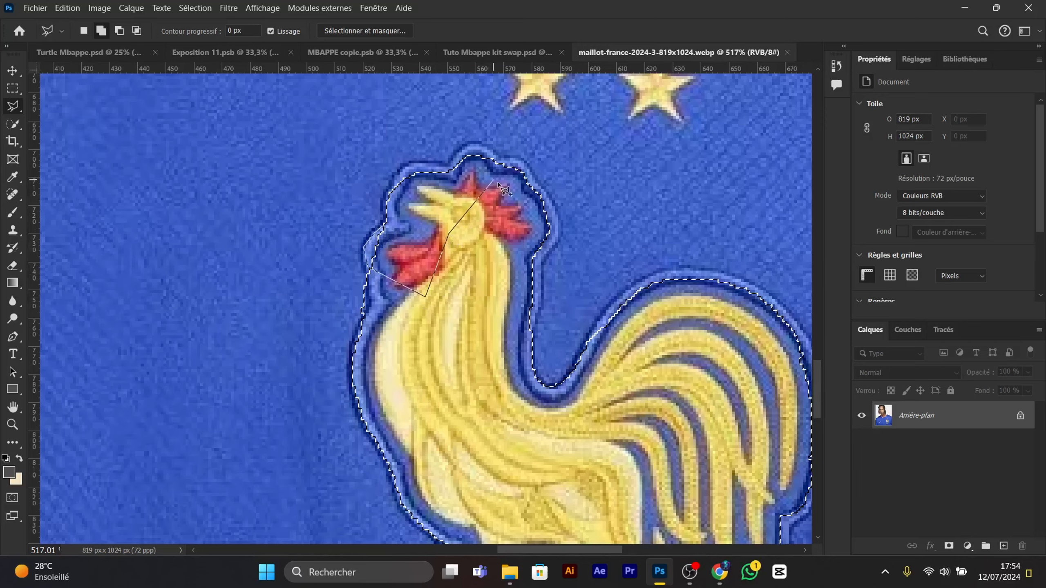
scroll(499, 184, "down", 6)
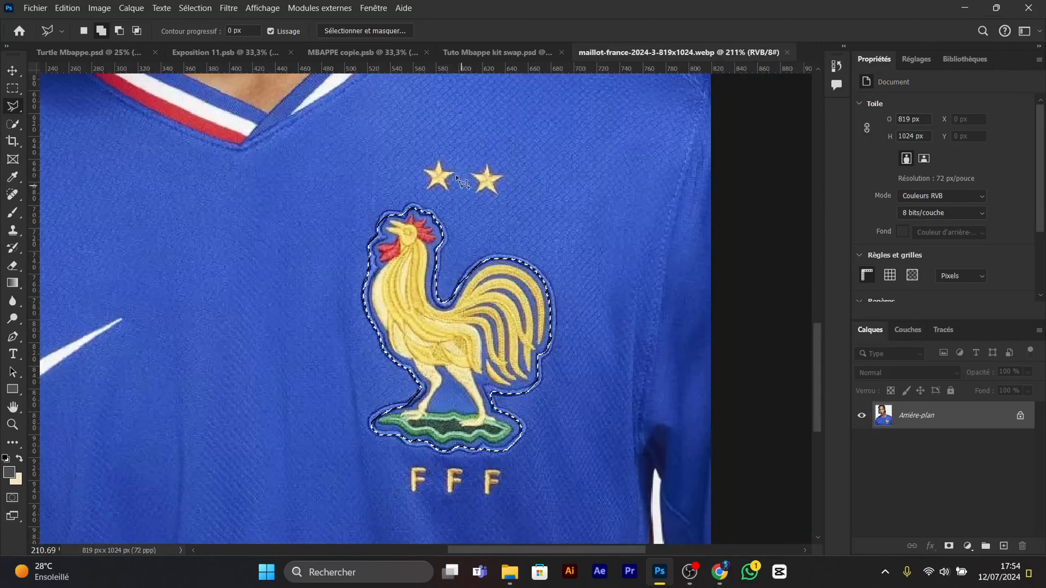
- Add the two gold stars above the rooster to the selection with the Magic Wand
right_click(13, 124)
left_click(62, 147)
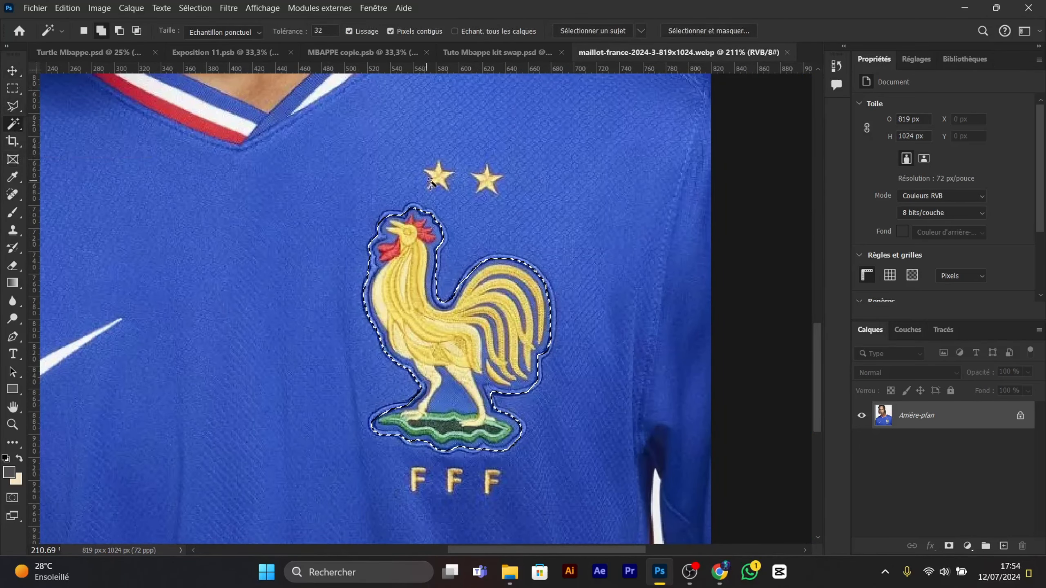
scroll(438, 176, "up", 3)
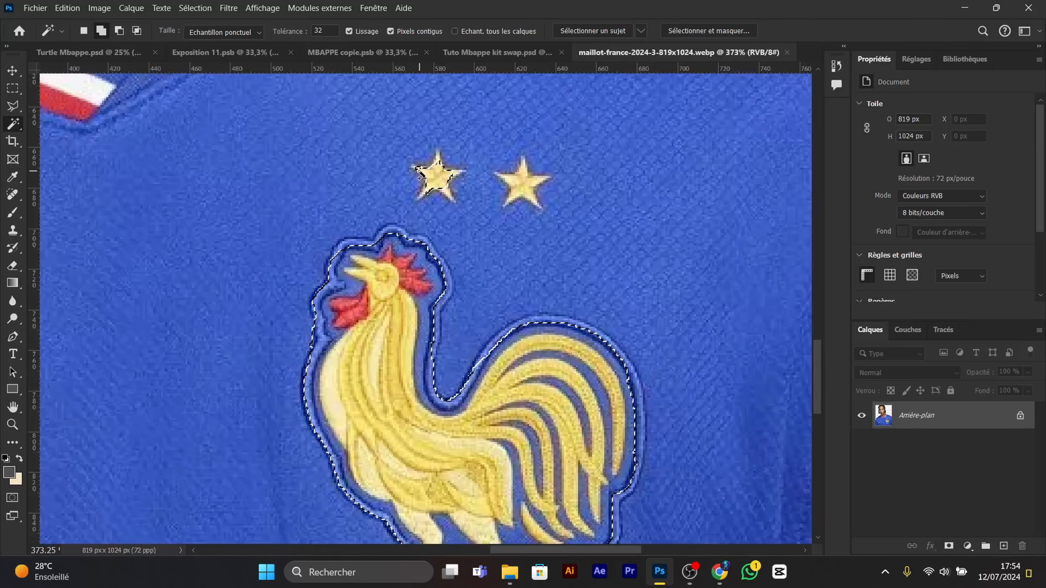
left_click(512, 184)
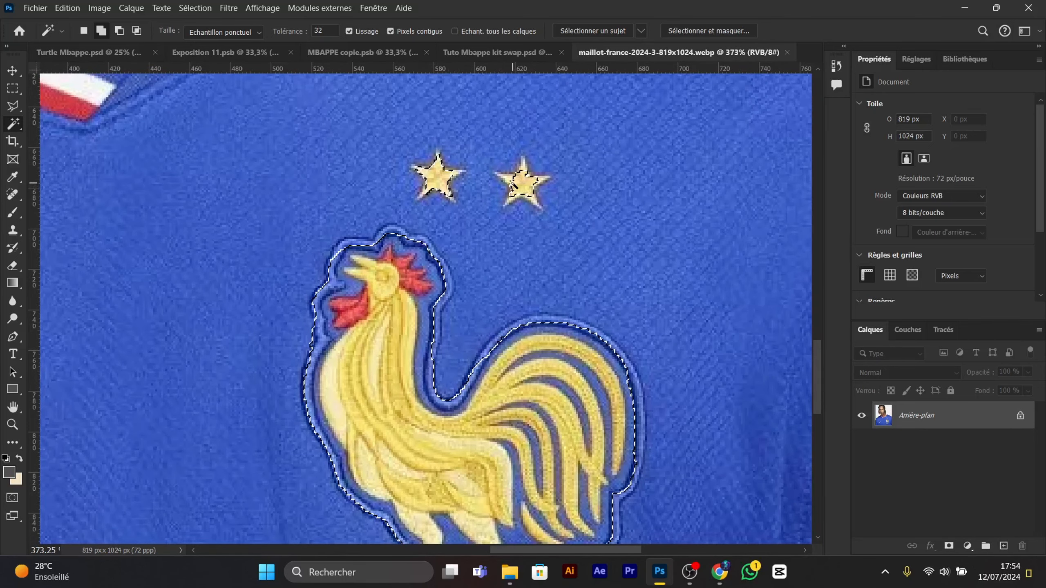
left_click(541, 182)
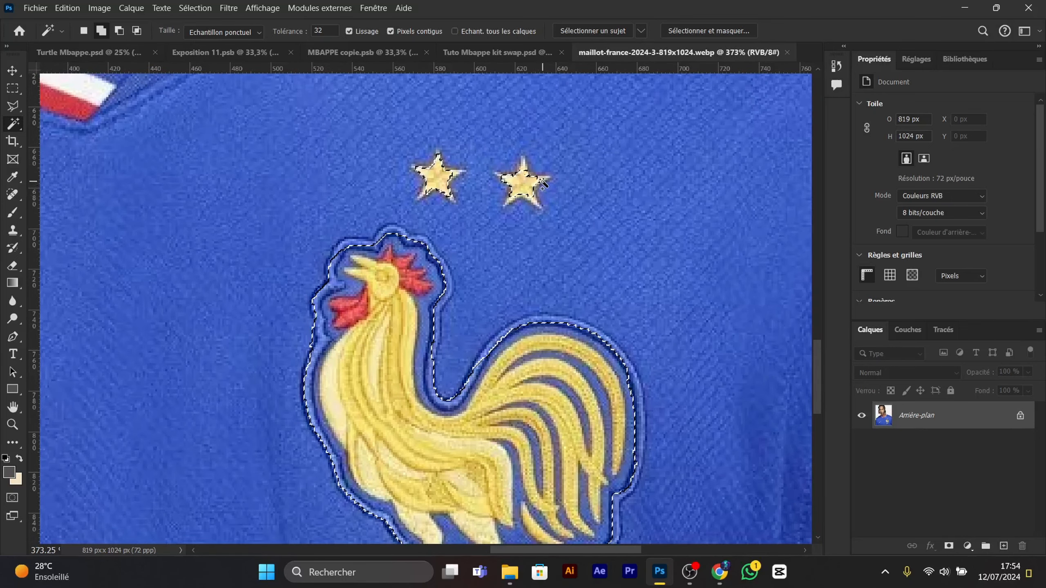
- Add the three FFF letters below the rooster to the selection with the Magic Wand
scroll(428, 169, "down", 3)
scroll(382, 377, "up", 3)
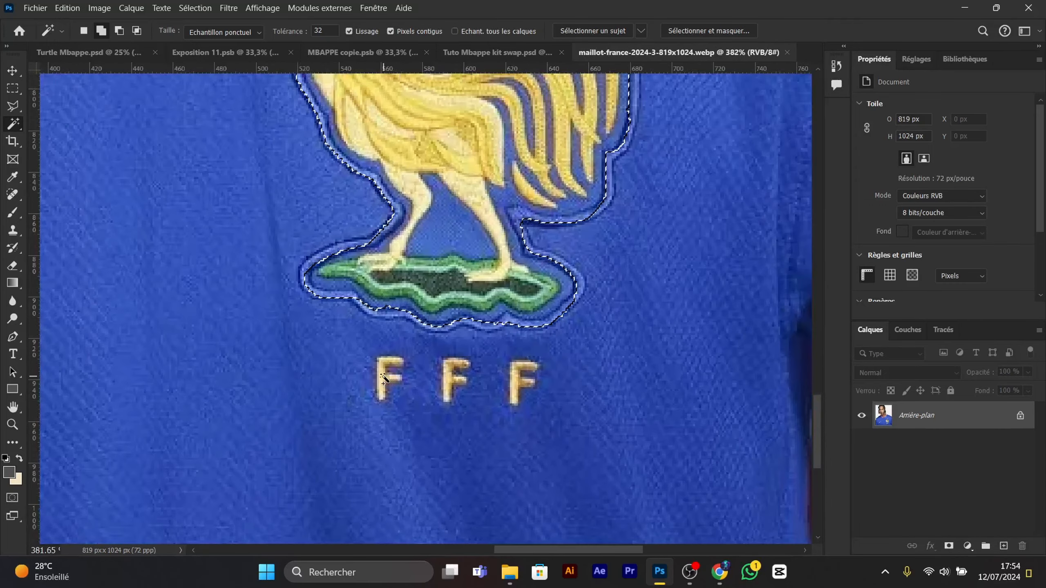
left_click(397, 365)
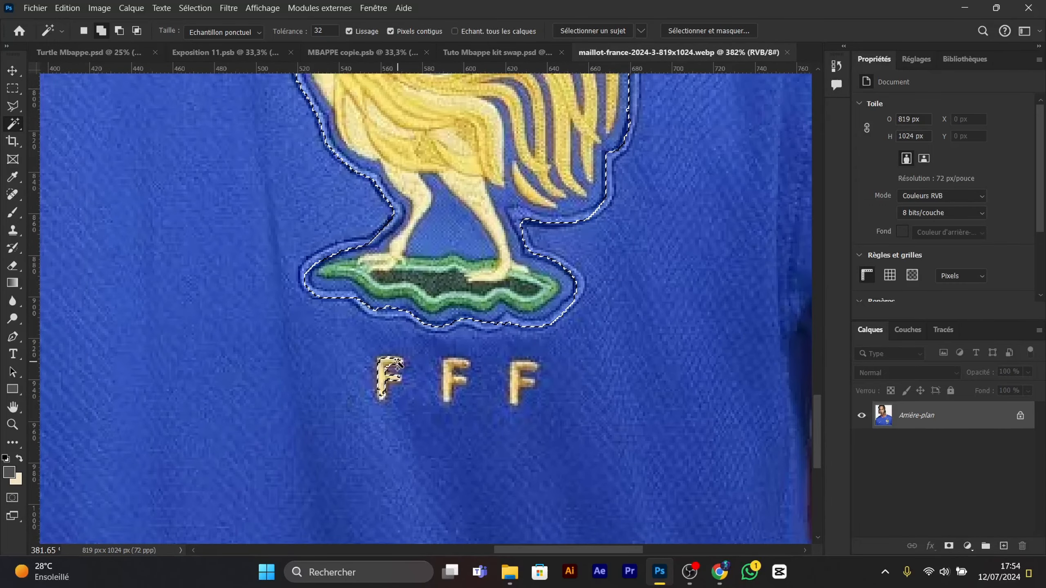
left_click(448, 364)
left_click(516, 390)
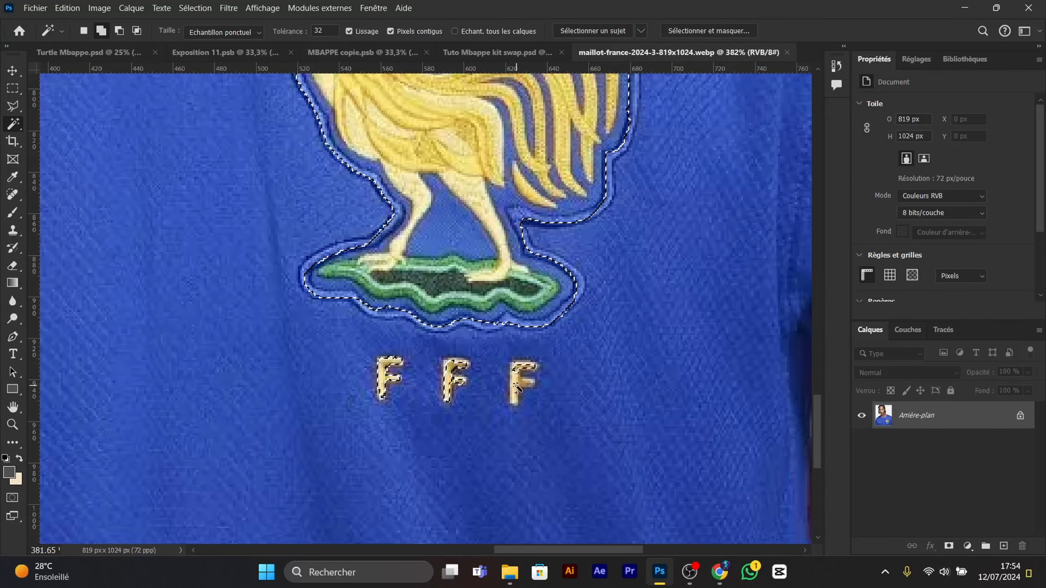
left_click(464, 365)
- Copy the selected crest, stars and letters to a new layer and convert that layer to a smart object
scroll(396, 334, "down", 12)
scroll(383, 272, "up", 3)
key("ctrl+j")
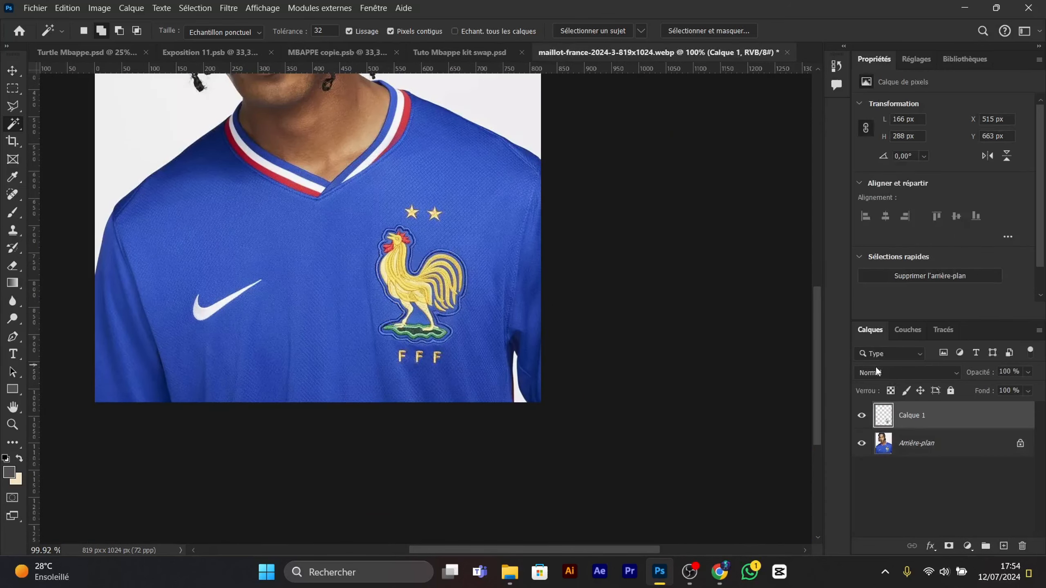
right_click(912, 415)
left_click(865, 218)
- Bring the crest into the Tuto Mbappe kit swap document, then scale it to about 97 by 170 px and tilt it about 1.78° on the chest
key("v")
left_click_drag(429, 291, 500, 238)
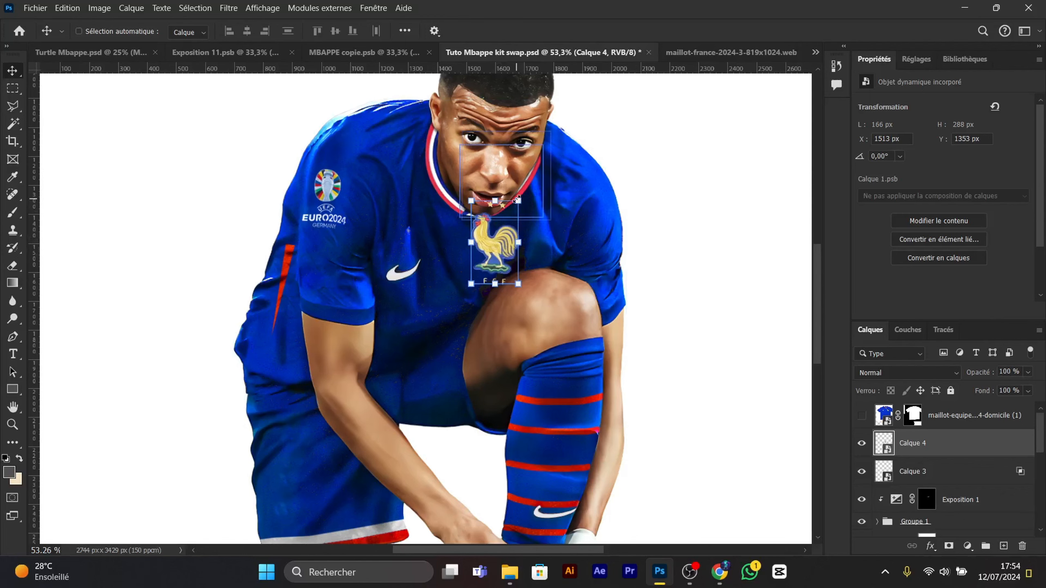
mouse_move(518, 201)
left_mouse_down()
mouse_move(499, 235)
mouse_move(524, 210)
left_mouse_up()
scroll(491, 272, "up", 3)
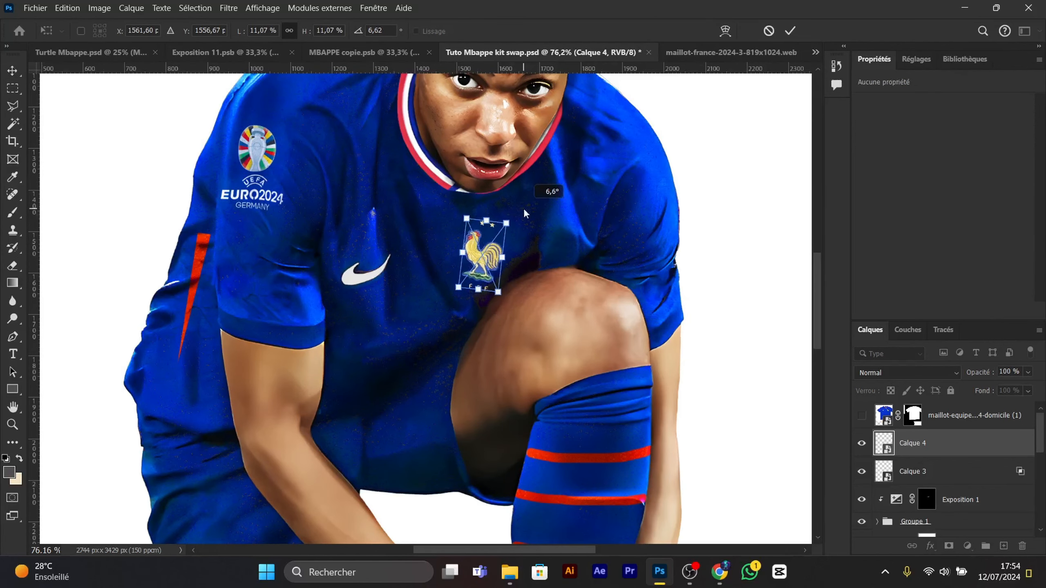
left_click_drag(491, 255, 500, 248)
left_click_drag(529, 215, 526, 212)
left_click_drag(495, 253, 503, 251)
left_click(790, 31)
scroll(571, 265, "down", 2)
scroll(516, 259, "up", 5)
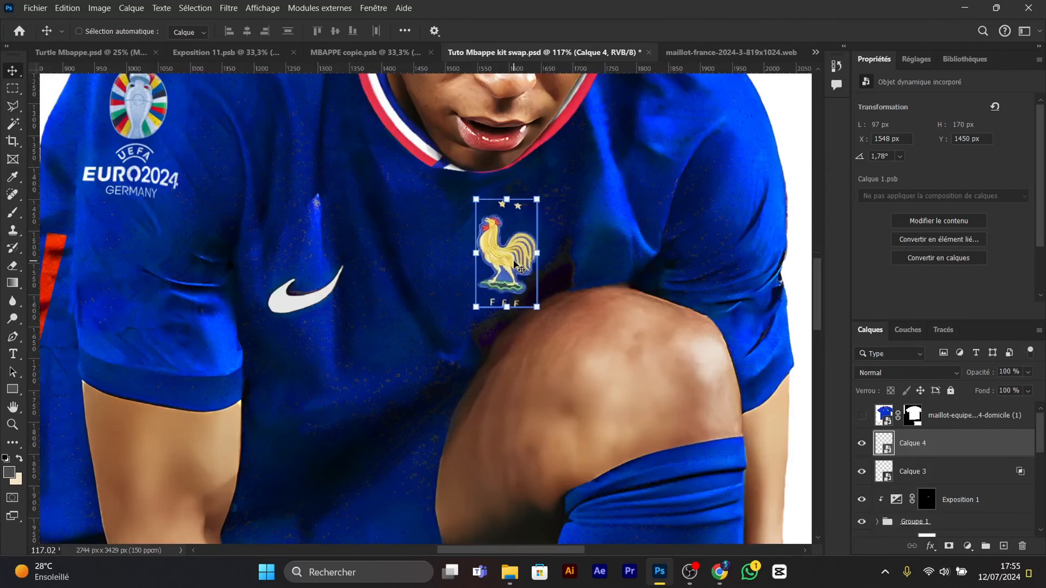
- Warp the crest to follow the shirt's folds, curving its lower edge and FFF letters up toward the raised knee
right_click(514, 262)
left_click(531, 406)
scroll(534, 292, "up", 1)
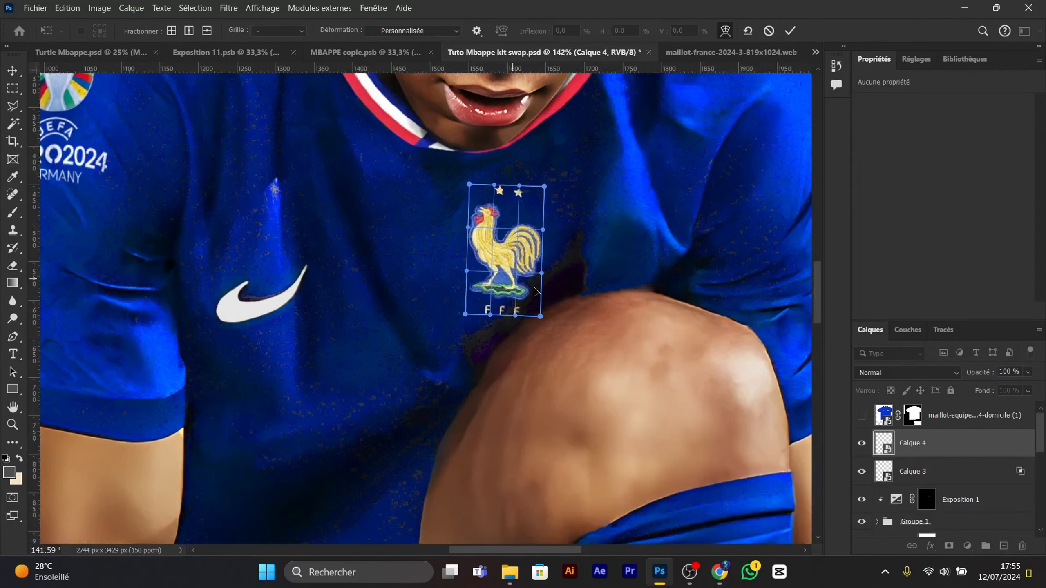
left_click_drag(538, 239, 539, 232)
left_click_drag(528, 286, 536, 284)
left_click_drag(505, 289, 506, 290)
left_click_drag(544, 187, 541, 182)
left_click_drag(544, 317, 549, 283)
left_click_drag(470, 314, 480, 317)
left_click_drag(547, 266, 551, 263)
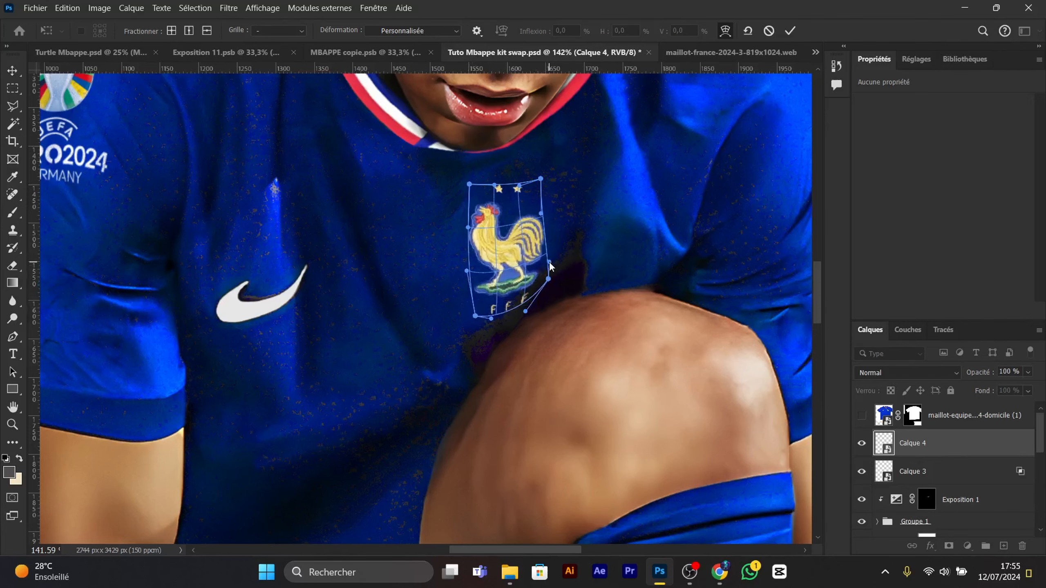
left_click_drag(470, 188, 467, 191)
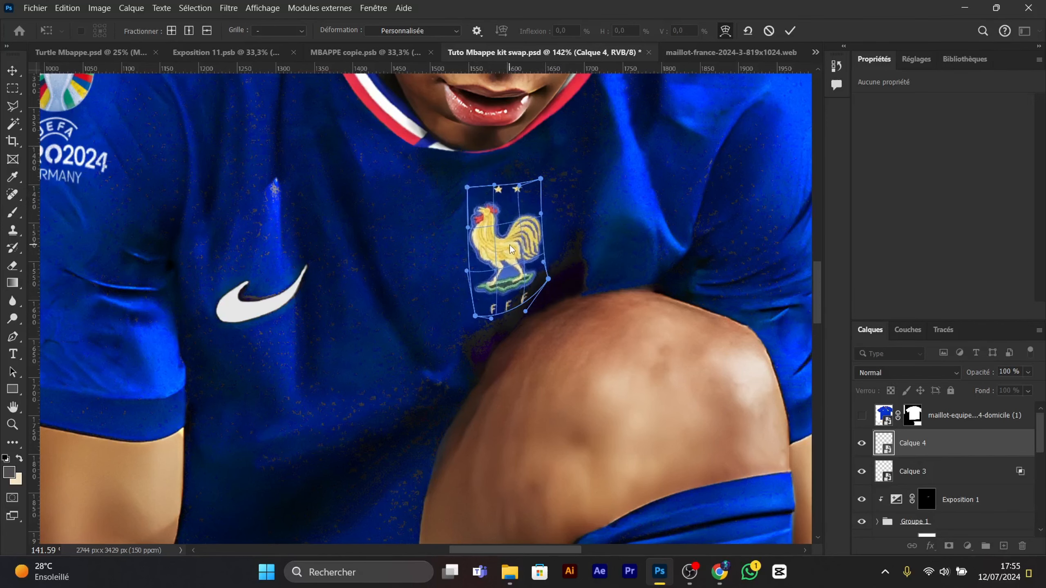
left_click(789, 30)
scroll(671, 246, "down", 3)
scroll(543, 214, "down", 2)
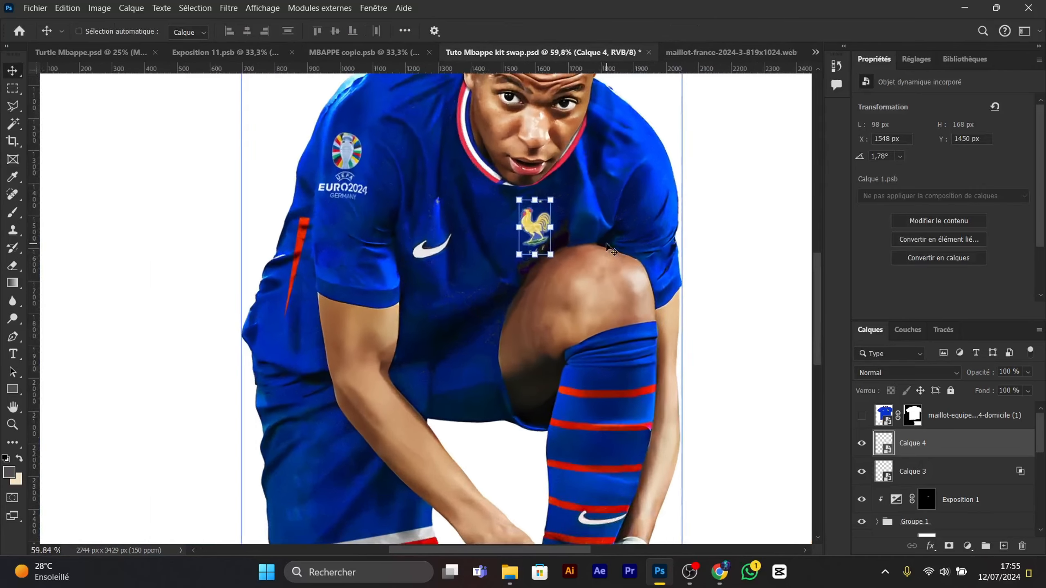
- Add a Curves adjustment clipped to the crest, with points at input 100, output 64 and input 221, output 223
scroll(540, 206, "up", 4)
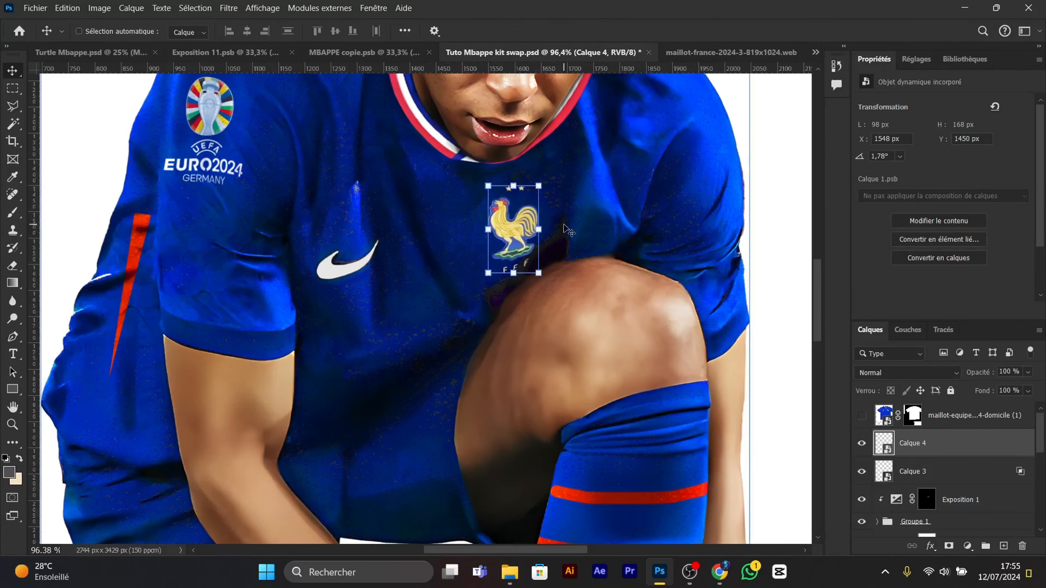
scroll(566, 226, "up", 1)
left_click(966, 546)
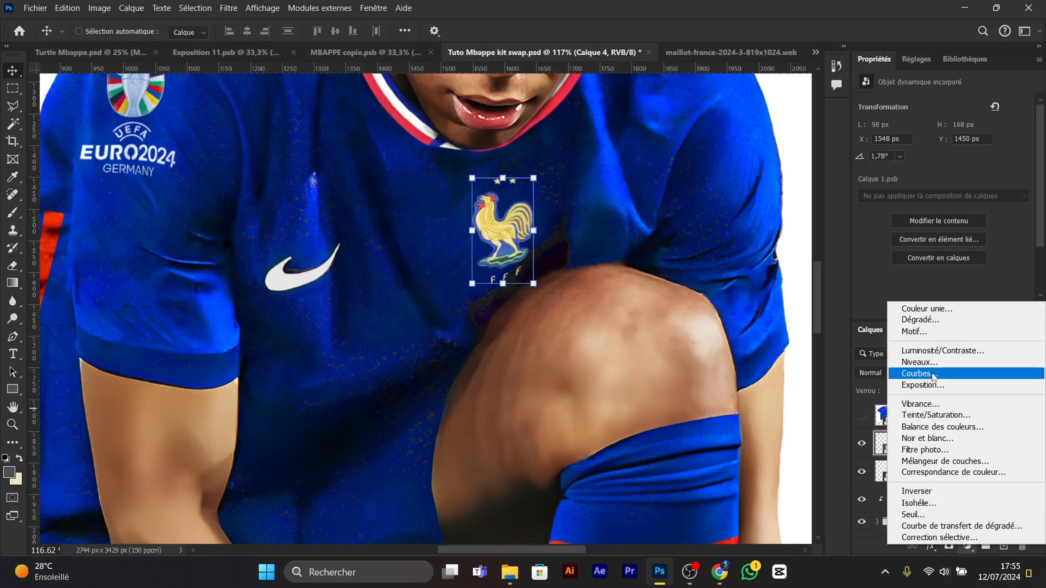
left_click(922, 371)
left_click_drag(939, 221, 943, 233)
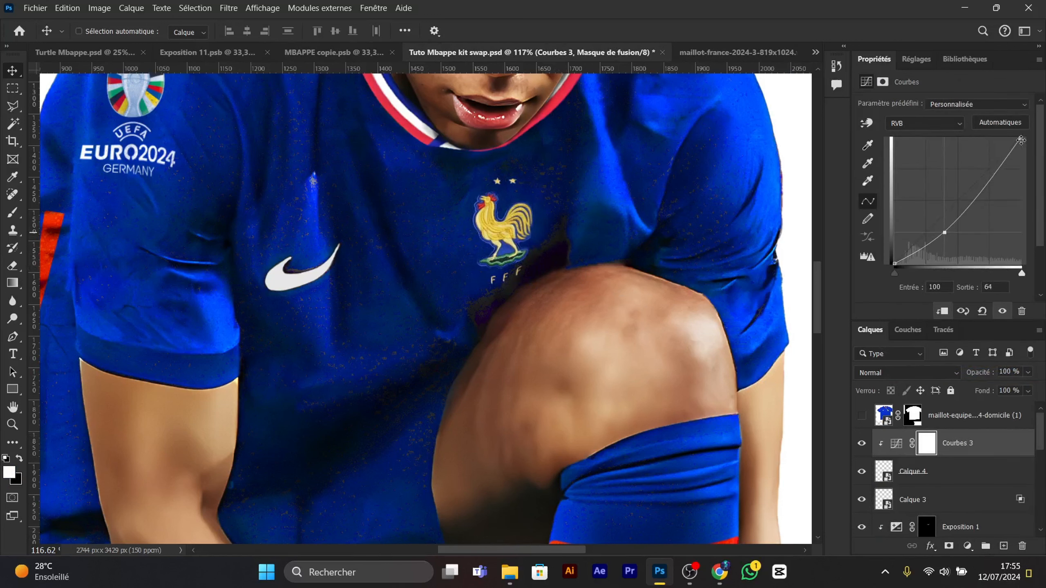
left_click_drag(1007, 153, 1004, 153)
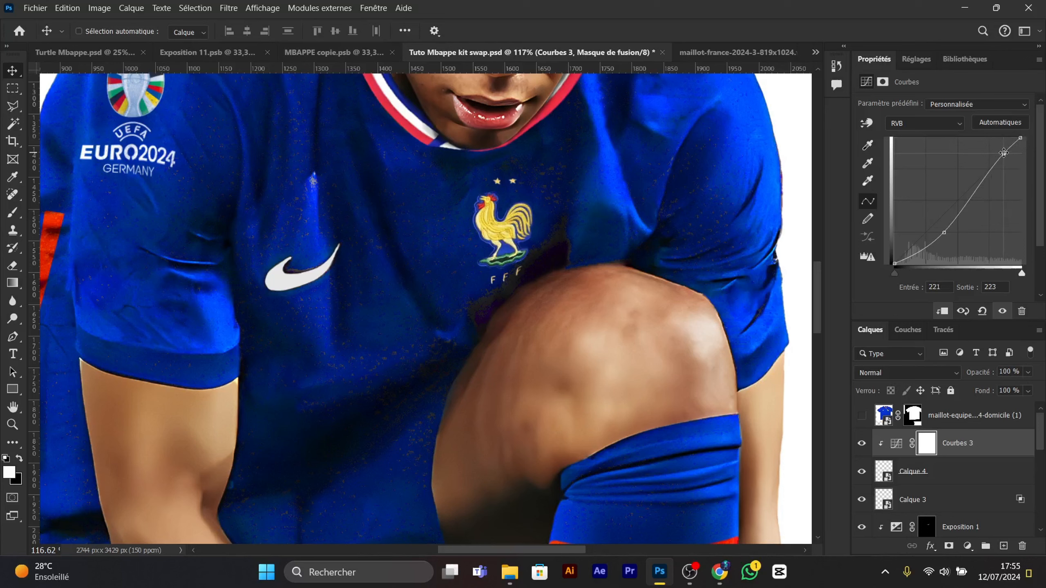
- Add a second clipped Curves adjustment above the crest that lowers the white point's output, and invert its mask to black
left_click(967, 545)
left_click(942, 371)
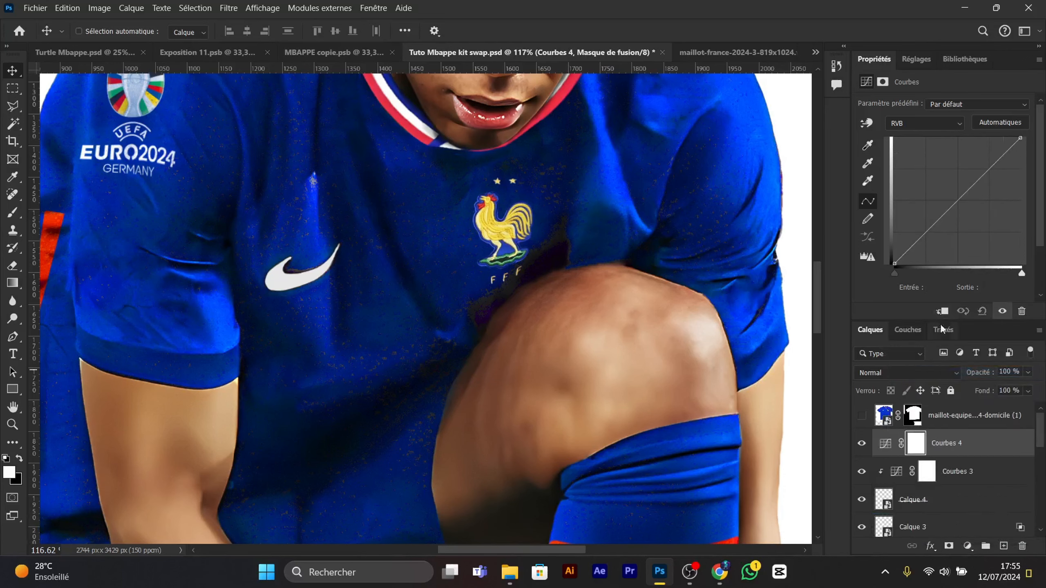
left_click(942, 311)
left_click_drag(1021, 139, 1031, 199)
left_click(927, 444)
left_click(979, 266)
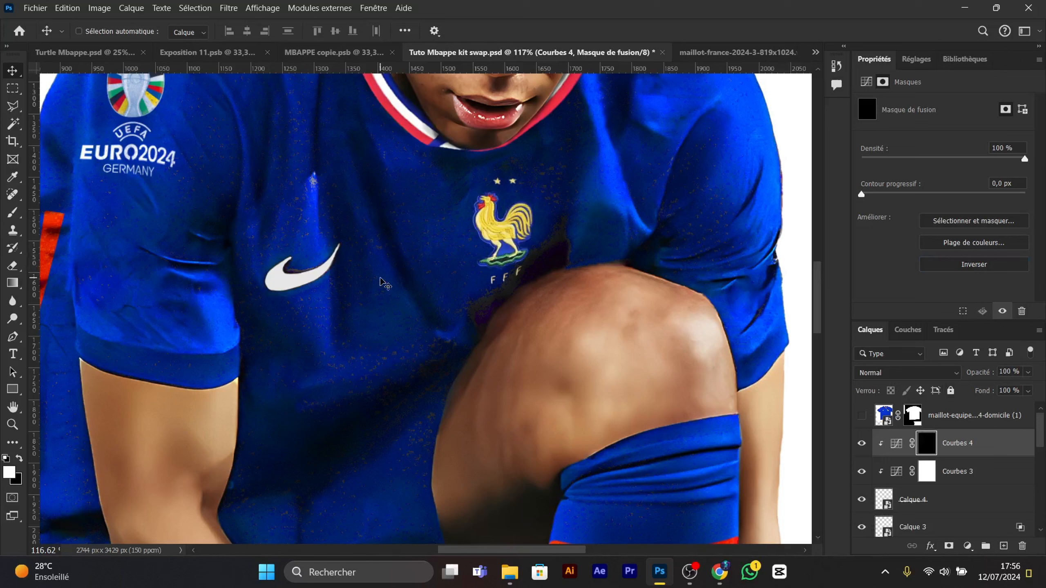
- Paint white on the darkening Curves mask with a soft brush at 10% flow to shade the crest's lower part near the knee
left_click(15, 212)
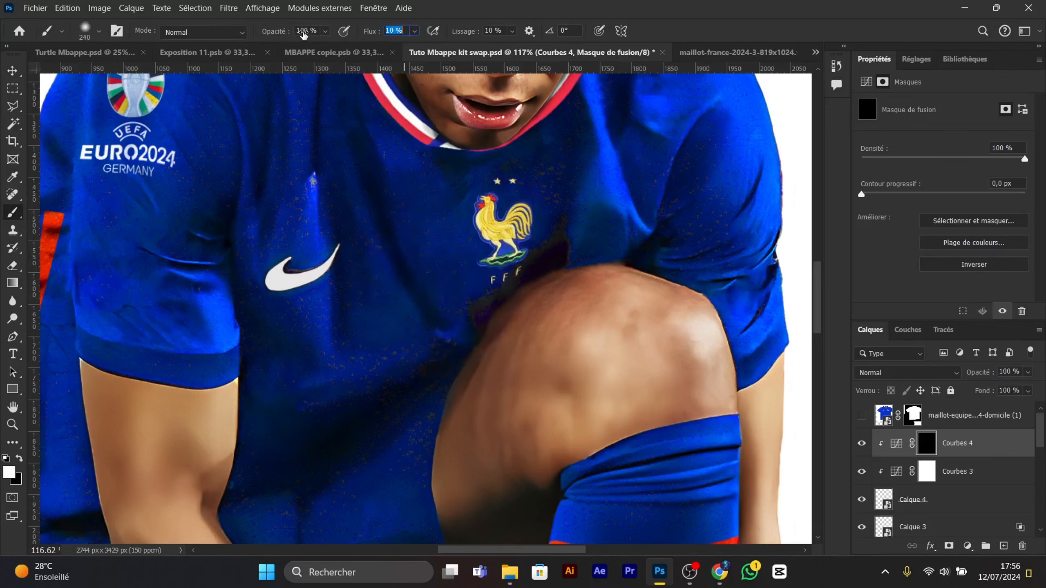
mouse_move(547, 265)
left_mouse_down()
mouse_move(567, 260)
mouse_move(501, 285)
mouse_move(518, 234)
mouse_move(492, 258)
mouse_move(524, 270)
left_mouse_up()
scroll(516, 280, "down", 6)
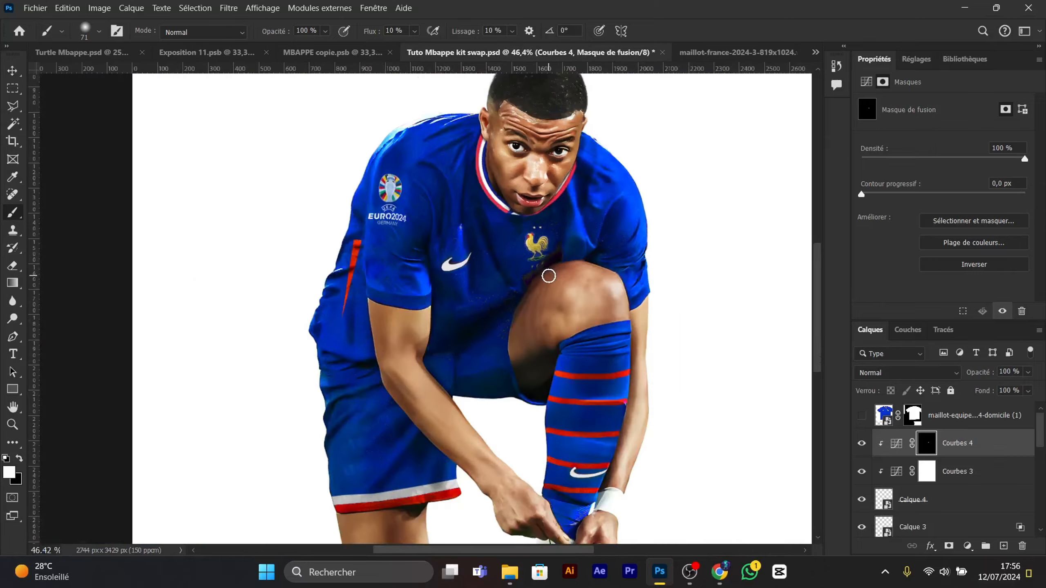
scroll(531, 290, "up", 1)
key("v")
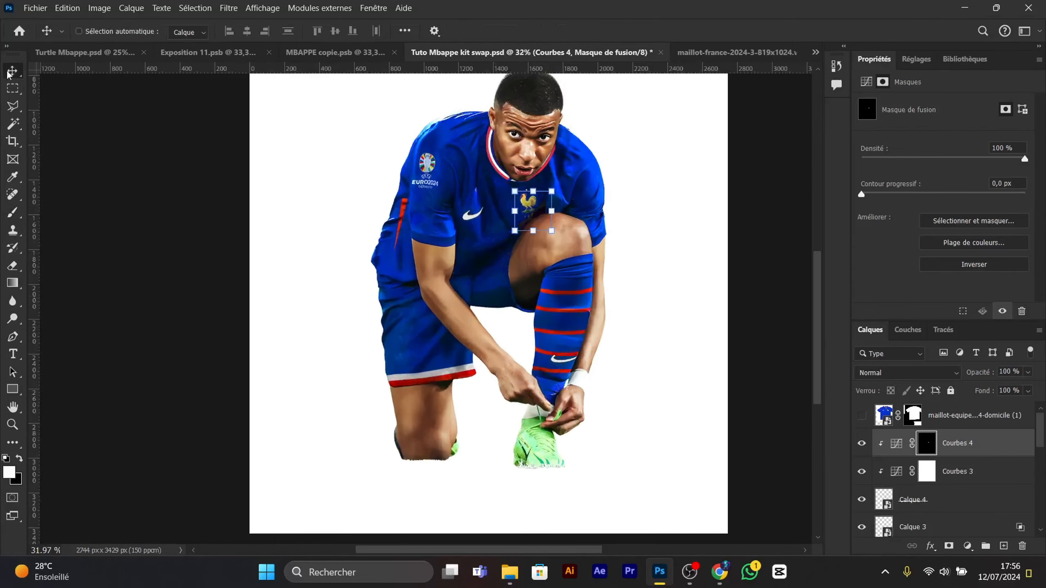
scroll(459, 253, "up", 3)
scroll(458, 255, "up", 2)
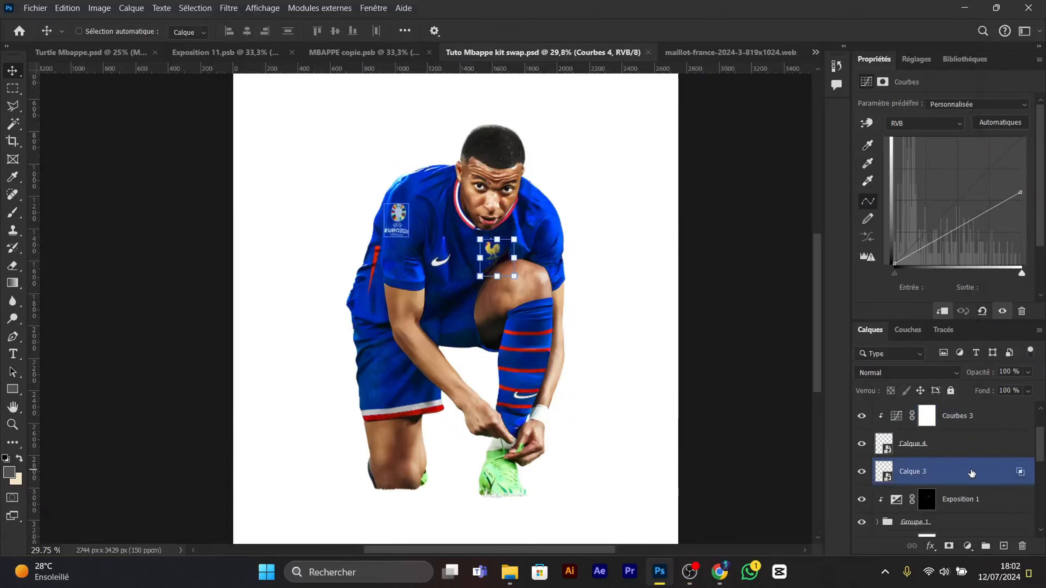
- Duplicate the MBAPPE player layer beneath the kit adjustment layers
scroll(970, 476, "down", 6)
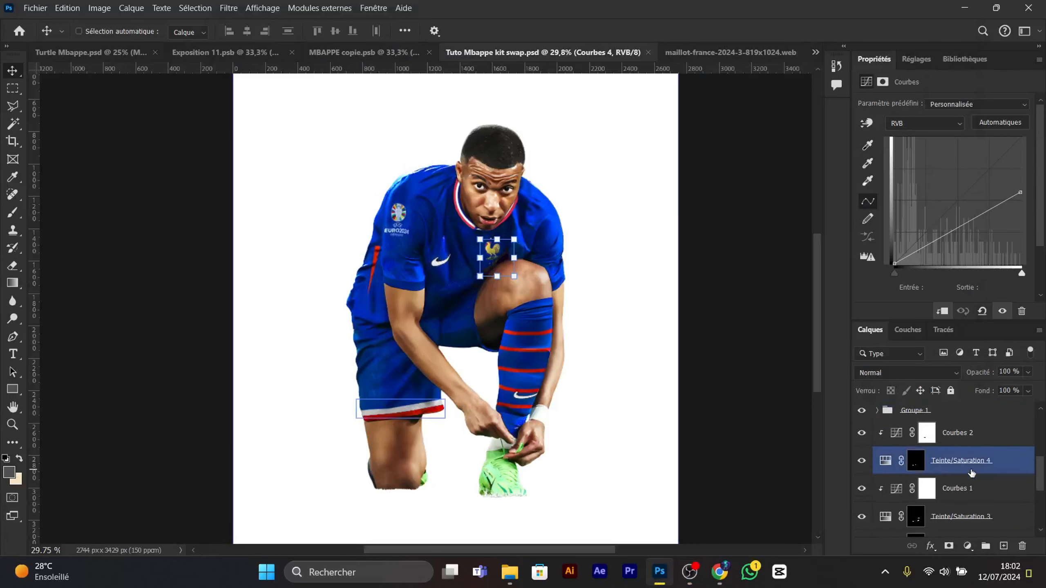
left_click(957, 495)
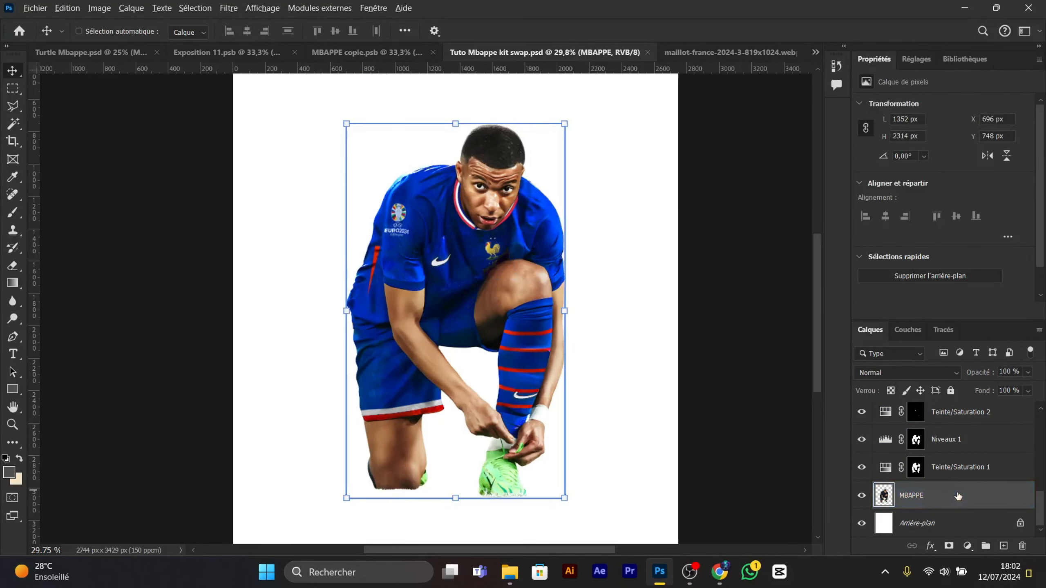
left_click_drag(957, 497, 961, 510, "alt")
left_click(969, 494)
scroll(969, 495, "up", 5)
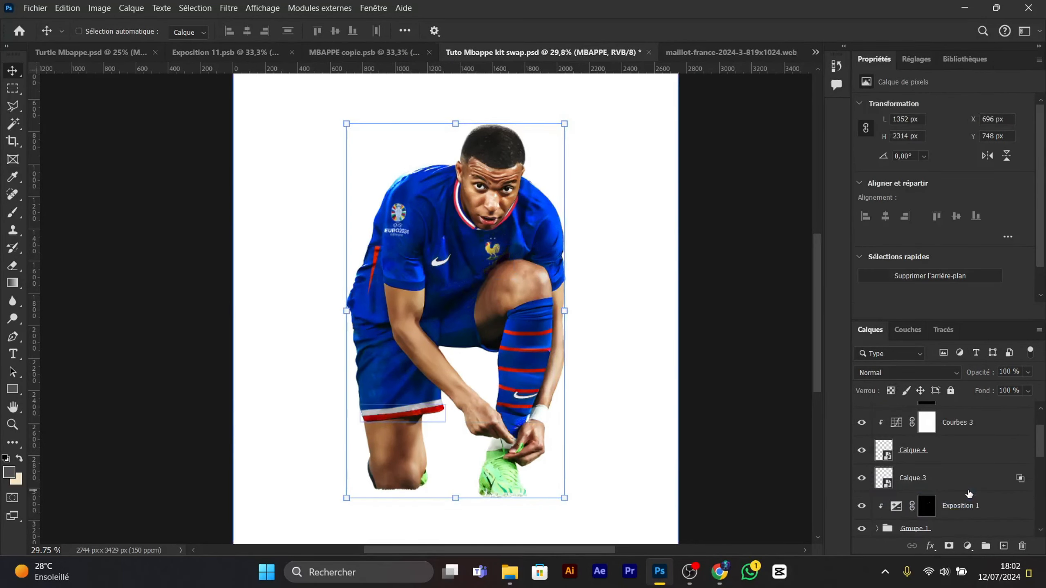
left_click(984, 456)
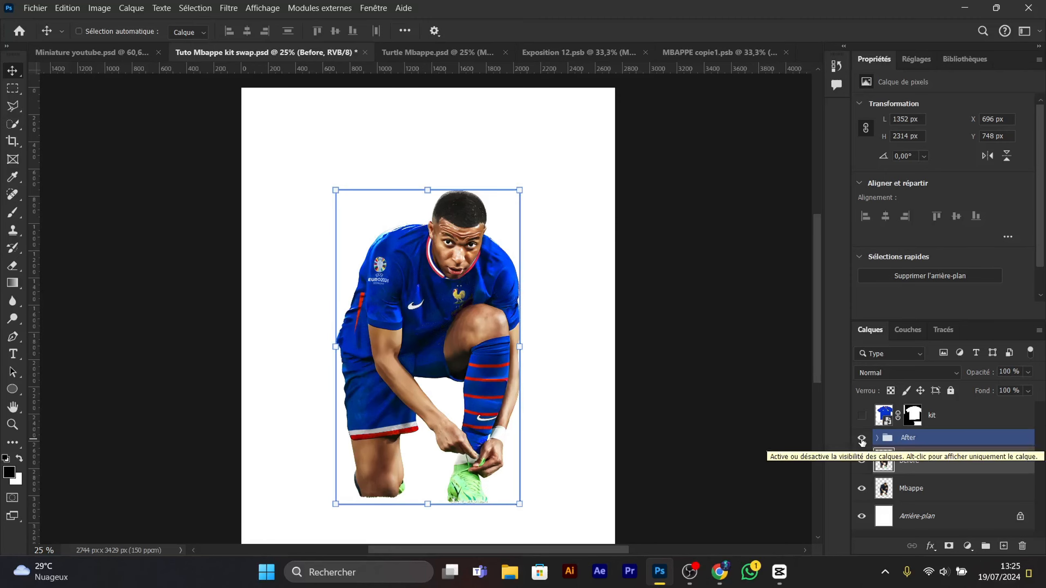
- Compare the original and France kits by toggling the After group's visibility
left_click(861, 439)
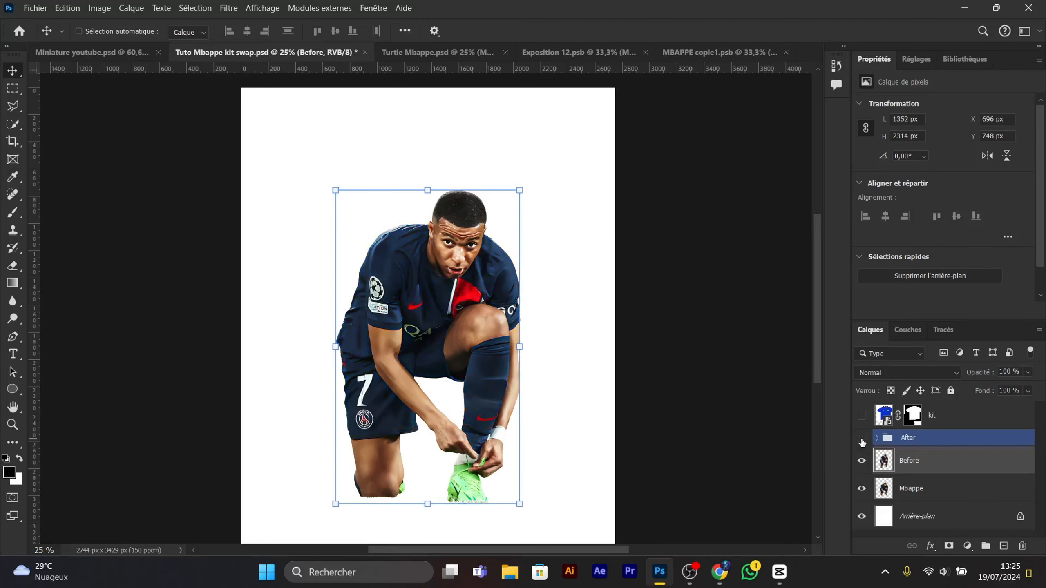
left_click(861, 440)
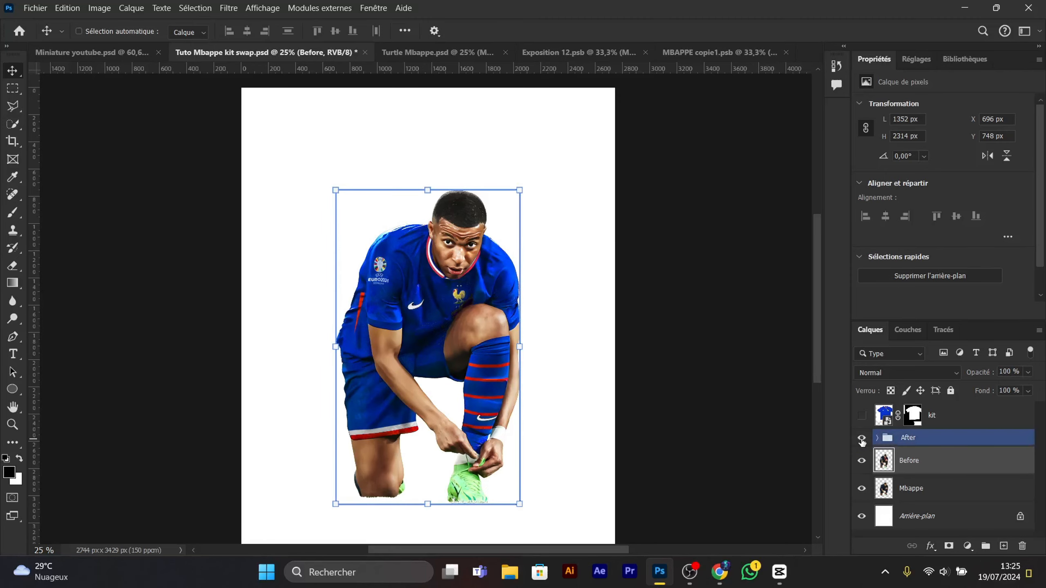
left_click(861, 440)
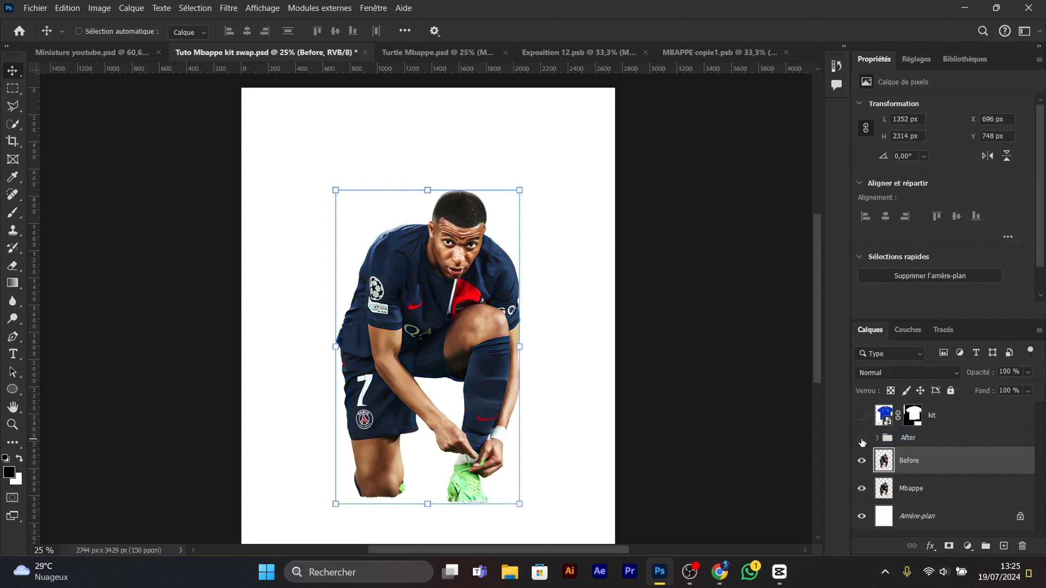
left_click(862, 438)
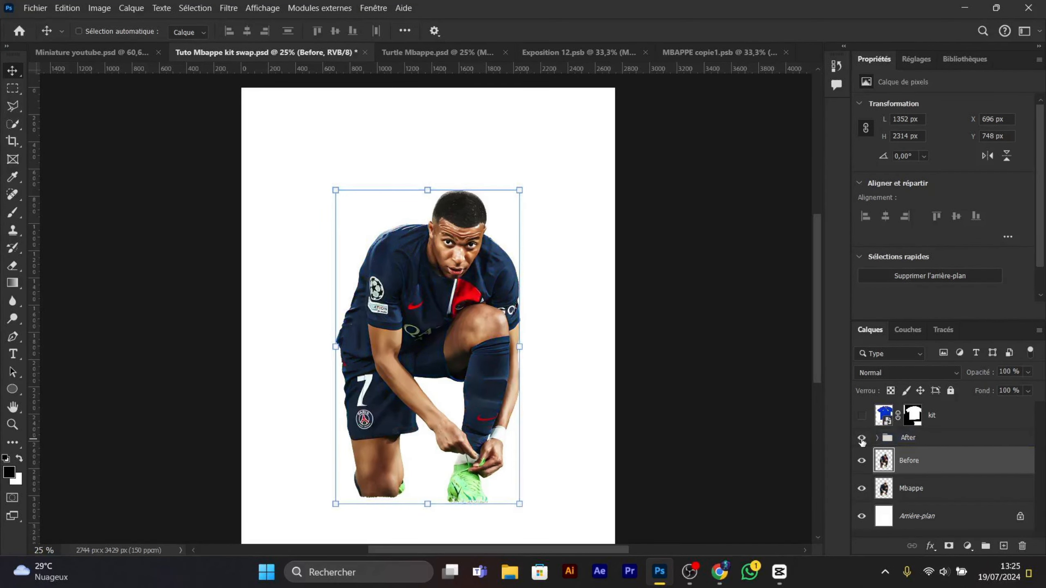